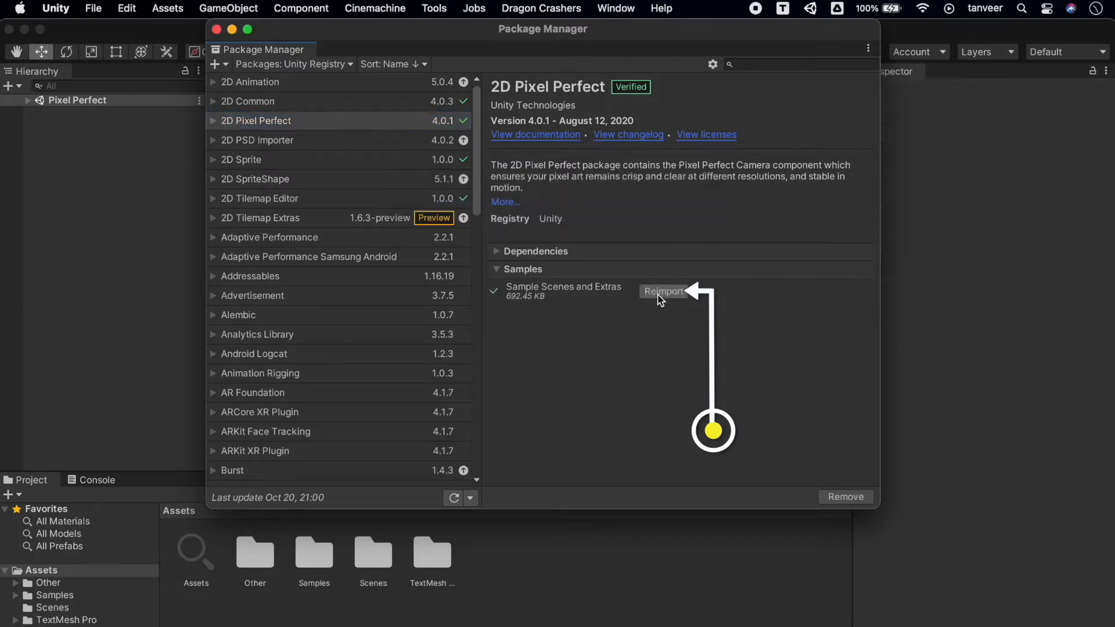
# Close the Package Manager and browse the Samples folder into 2D Pixel Perfect to reach its sample scenes.
pyautogui.click(217, 29)
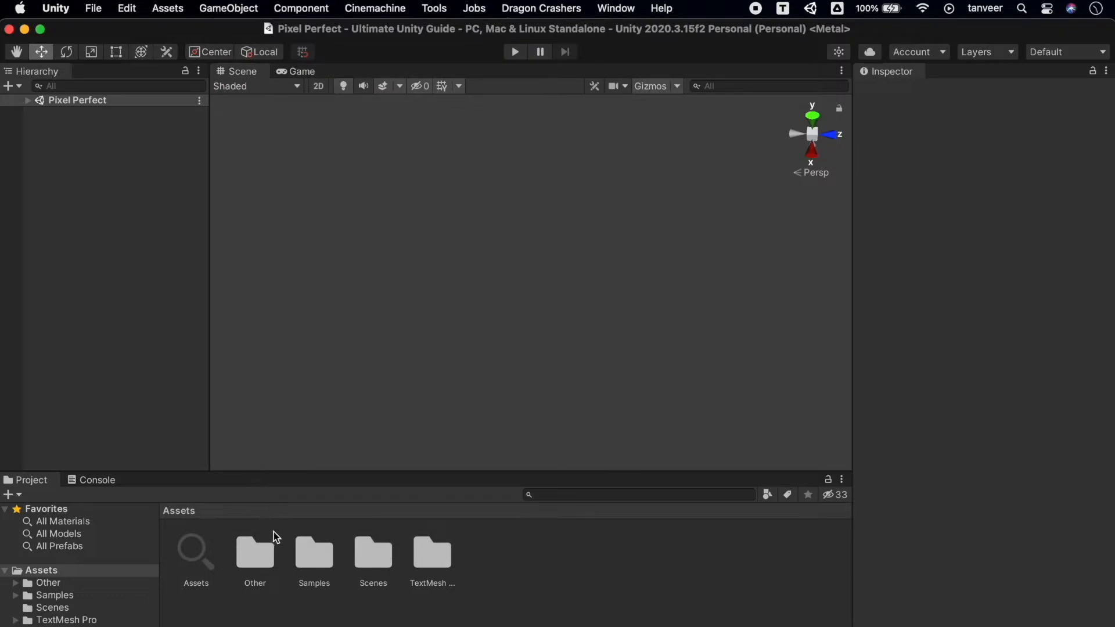
pyautogui.click(83, 595)
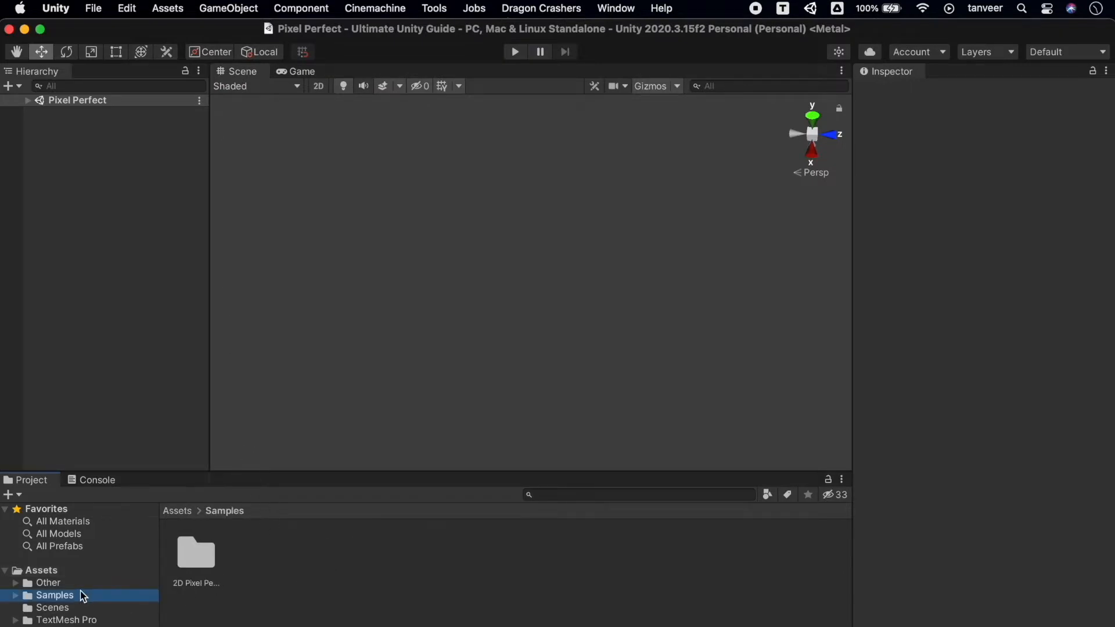
pyautogui.click(197, 555)
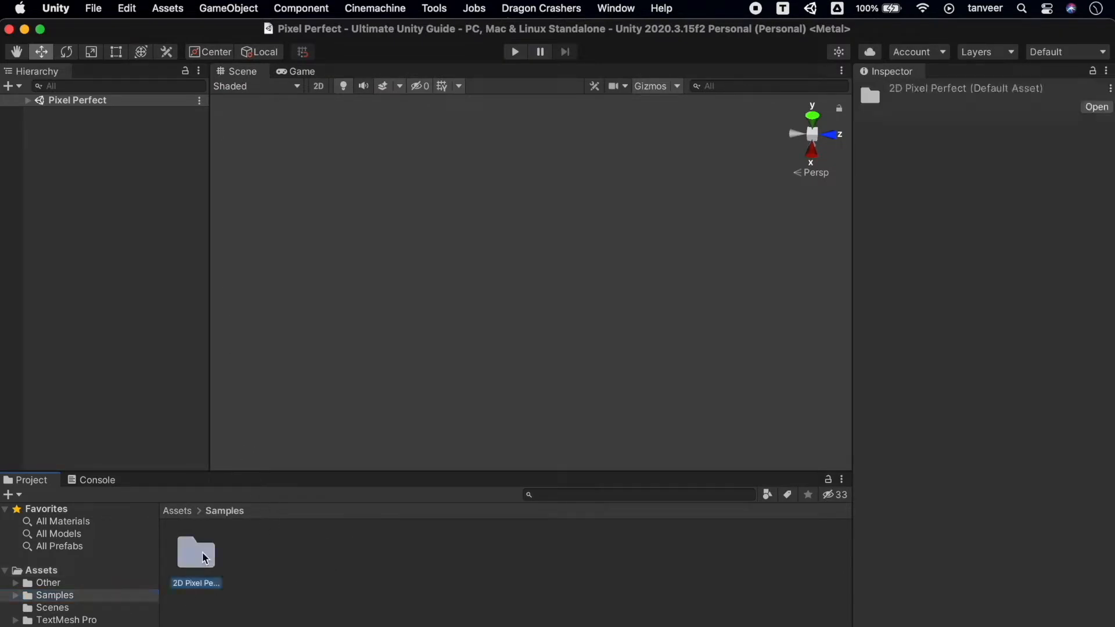
pyautogui.doubleClick(197, 555)
pyautogui.doubleClick(196, 555)
pyautogui.doubleClick(198, 554)
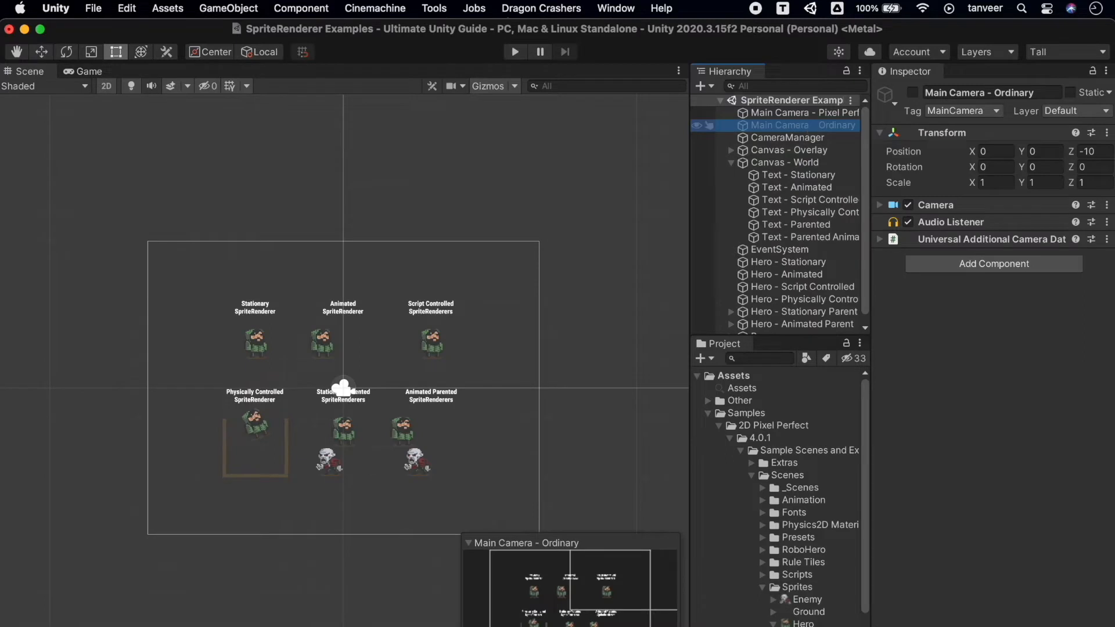
# Examine the Main Camera - Pixel Perfect components and open the import settings of the Script Controlled hero's sprite.
pyautogui.click(812, 113)
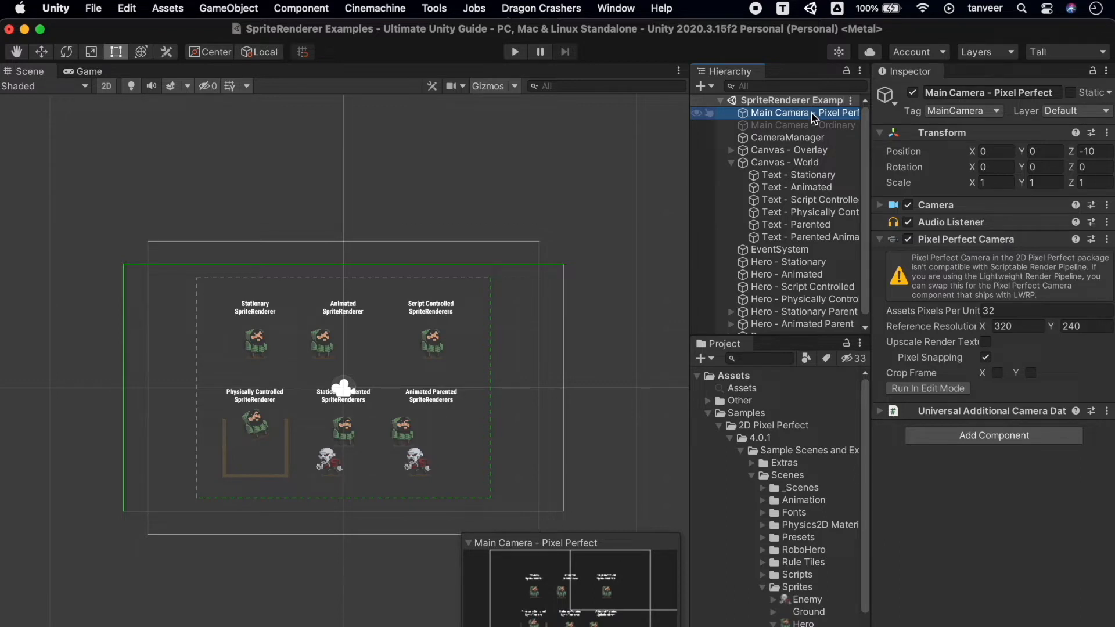
pyautogui.click(440, 349)
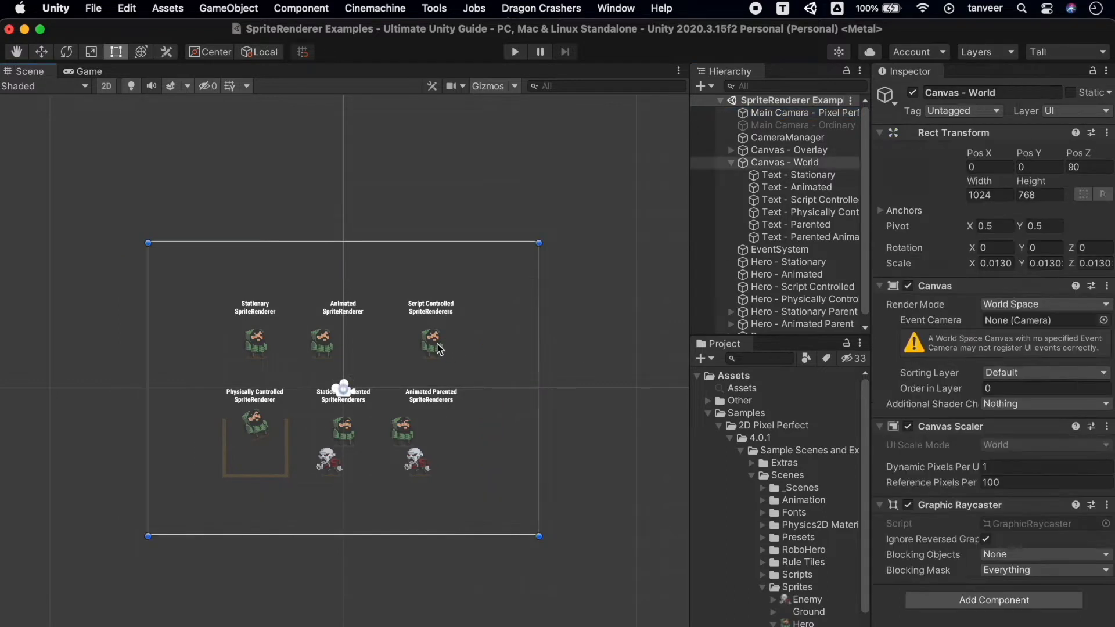
pyautogui.click(439, 349)
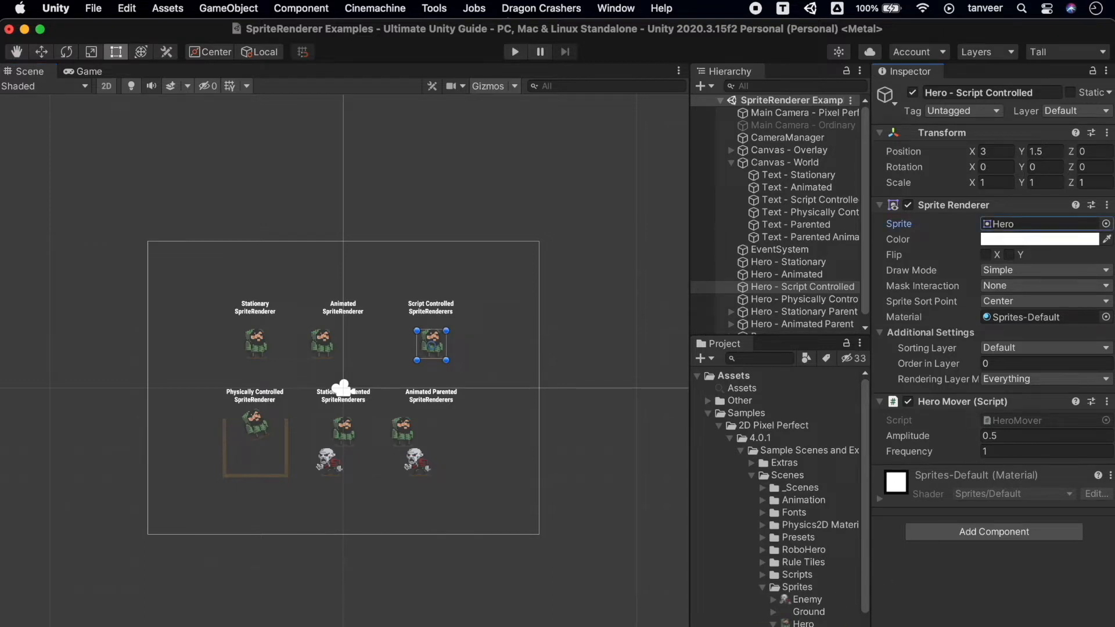
pyautogui.doubleClick(1023, 224)
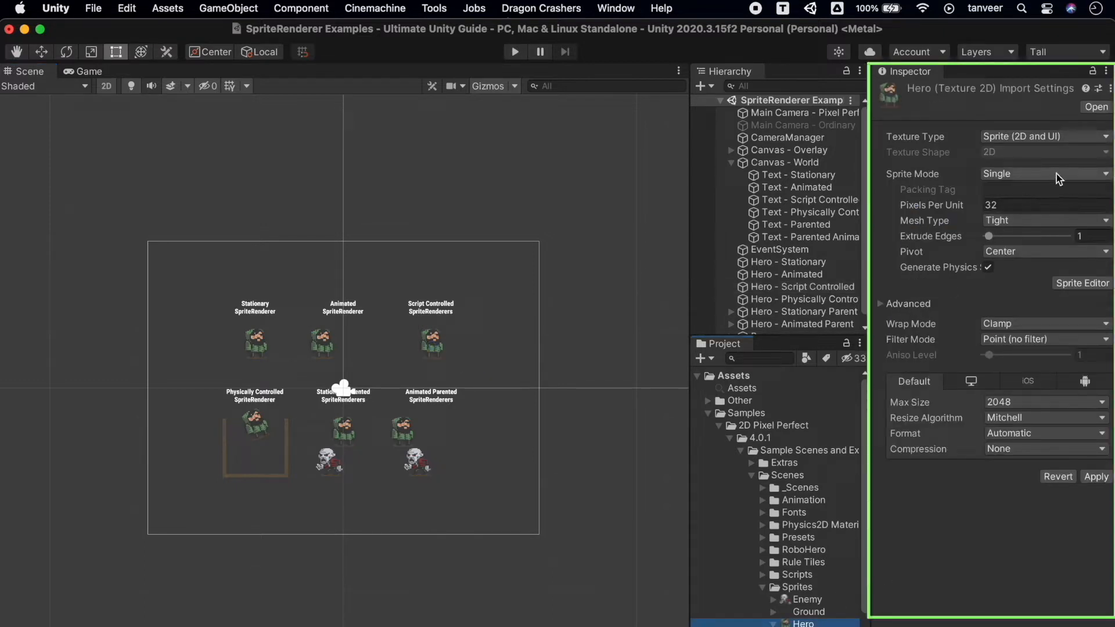
# Apply Hero sprite import settings with Sprite Mode Single, Filter Mode Point (no filter) and Compression None.
pyautogui.click(1077, 176)
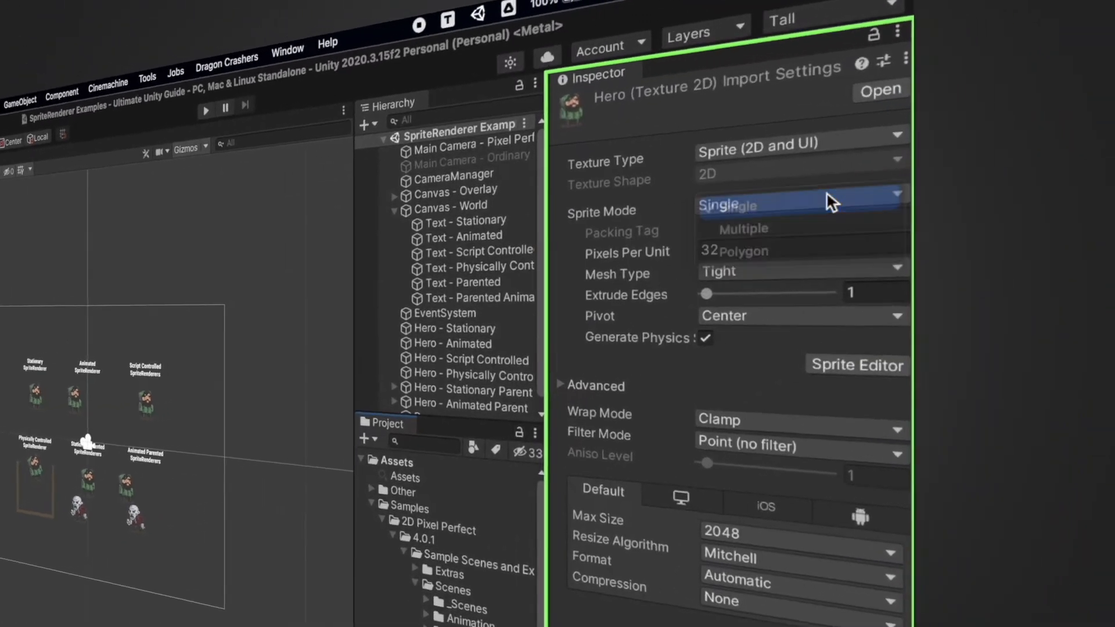
pyautogui.click(1065, 177)
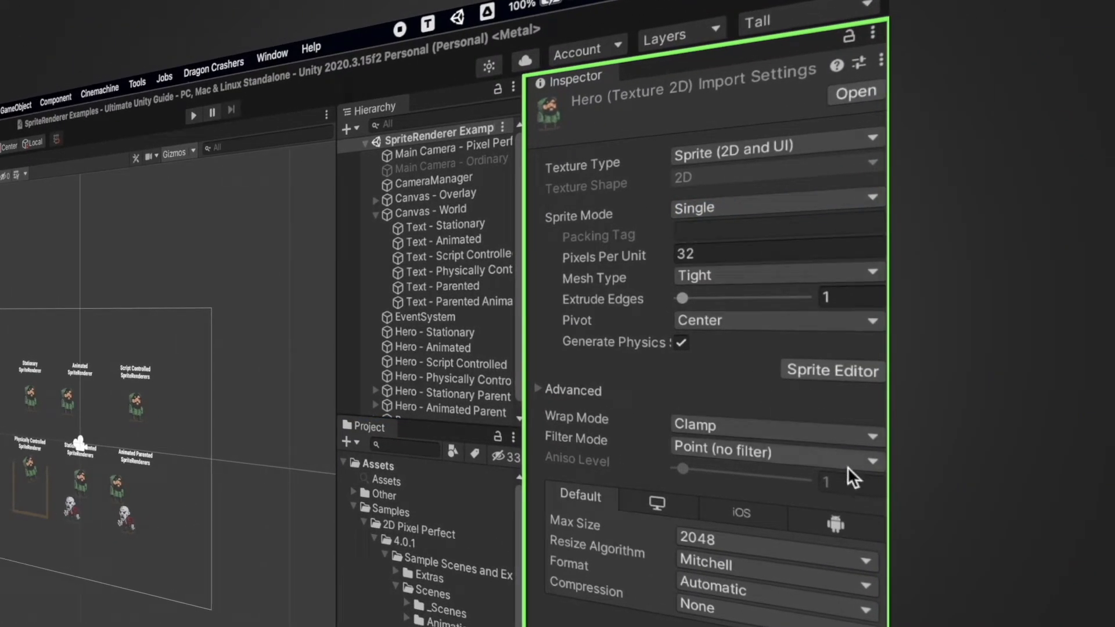
pyautogui.click(866, 461)
pyautogui.click(830, 452)
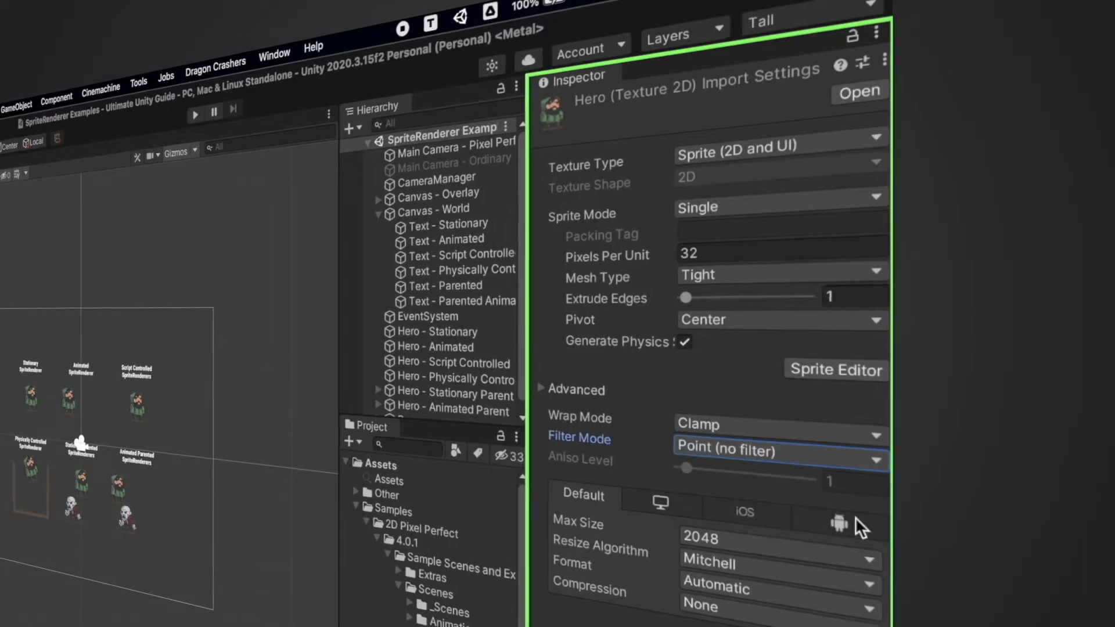
pyautogui.click(860, 607)
pyautogui.click(1064, 455)
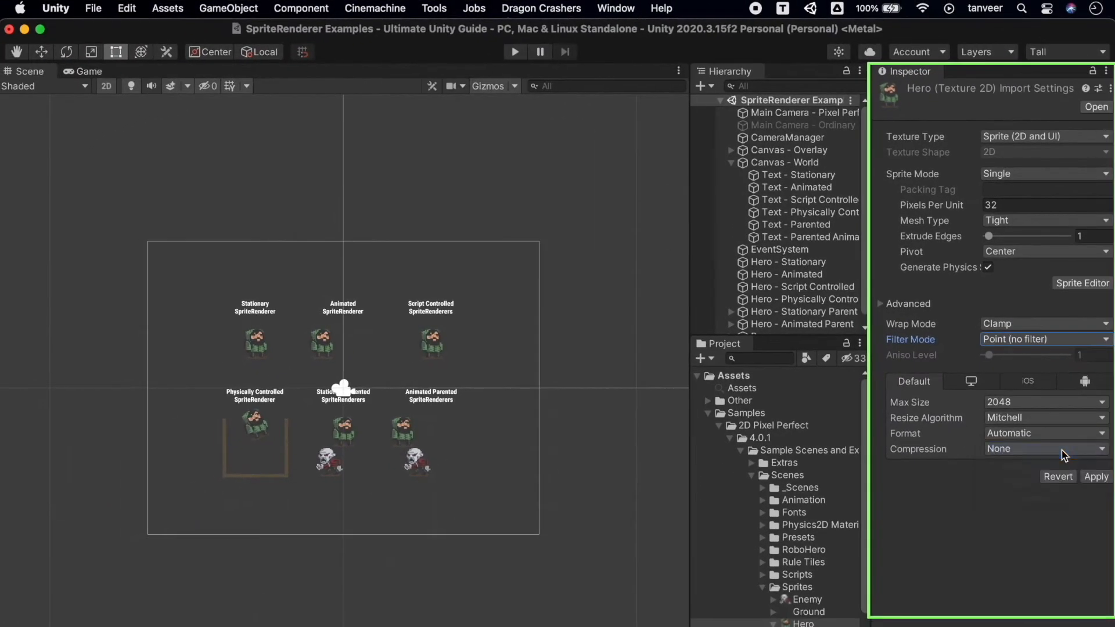
pyautogui.click(1097, 476)
# Run the scene in the Game view with Pixel Perfect turned on and inspect the pixel perfect camera and CameraManager.
pyautogui.press('super+p')
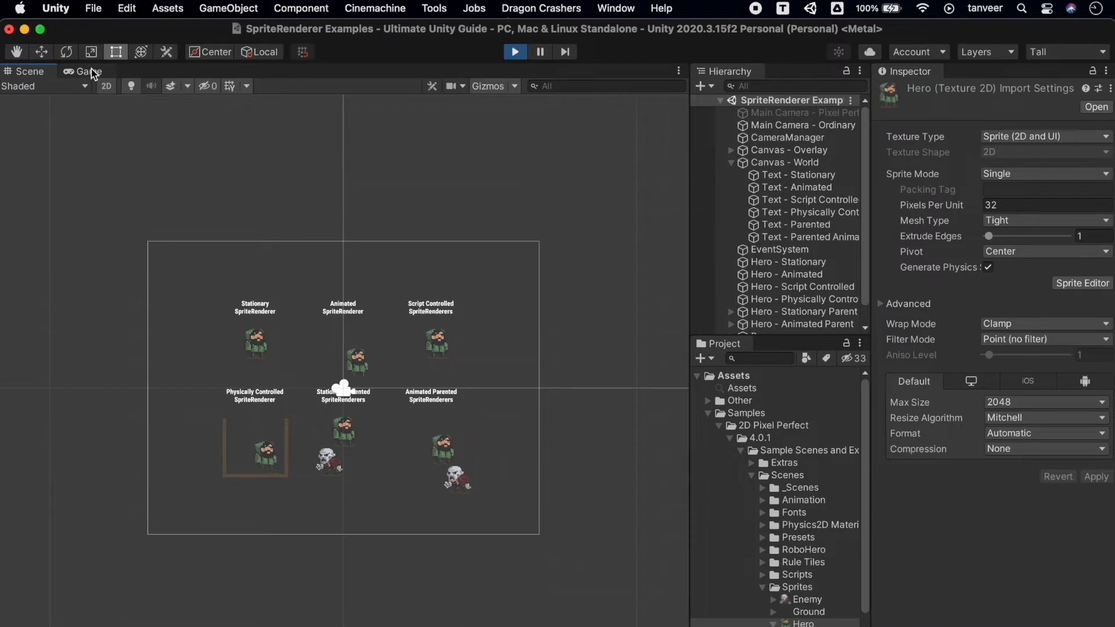
pyautogui.click(93, 71)
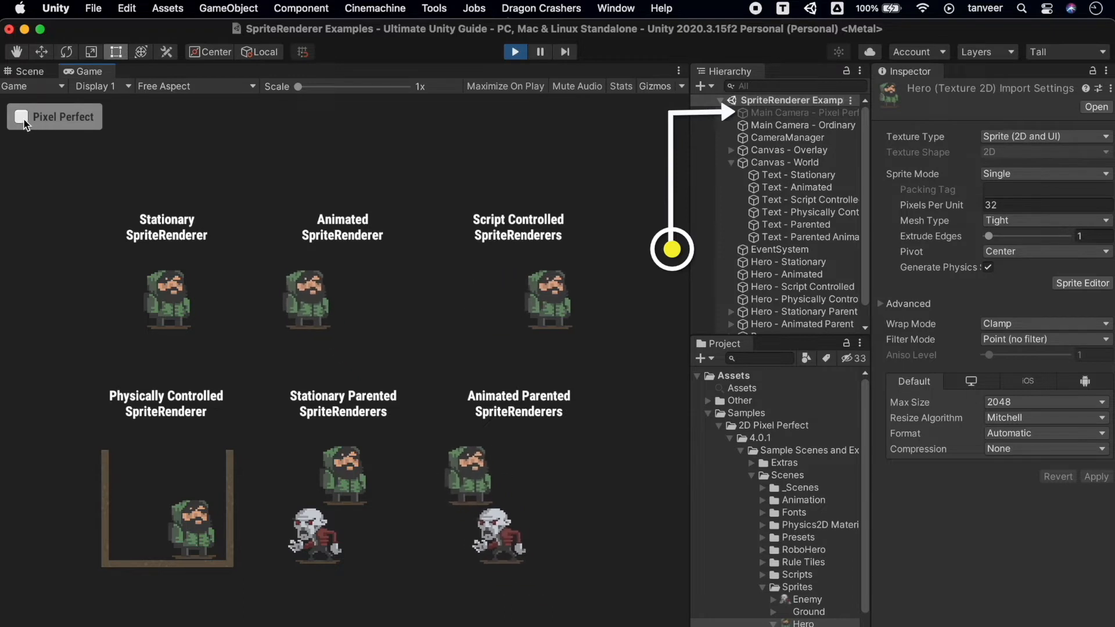
pyautogui.click(46, 117)
pyautogui.click(813, 114)
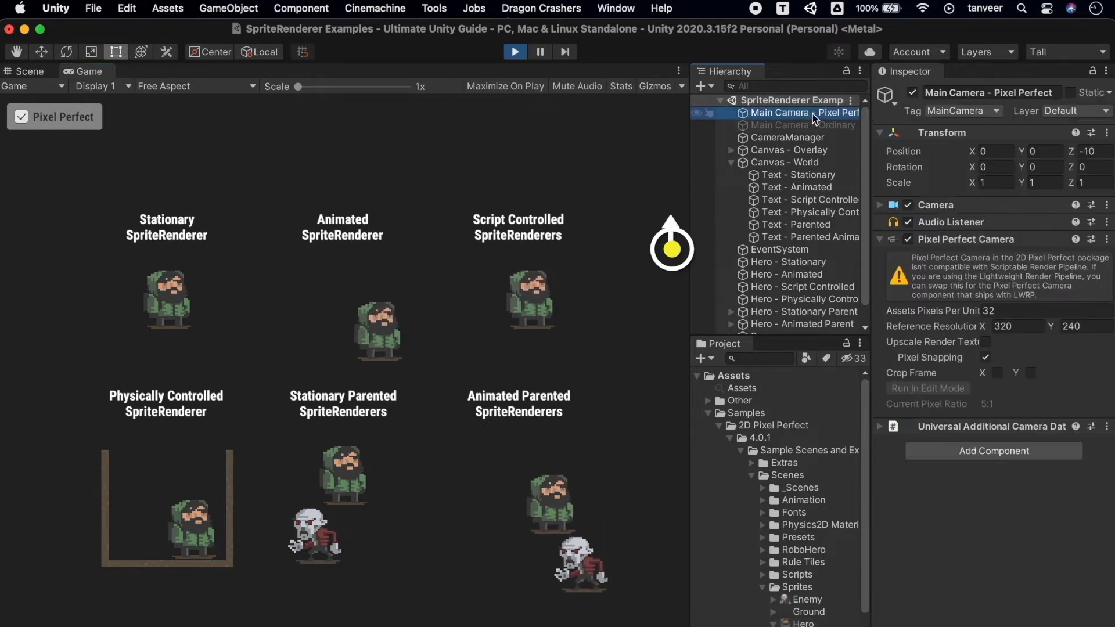
pyautogui.click(796, 138)
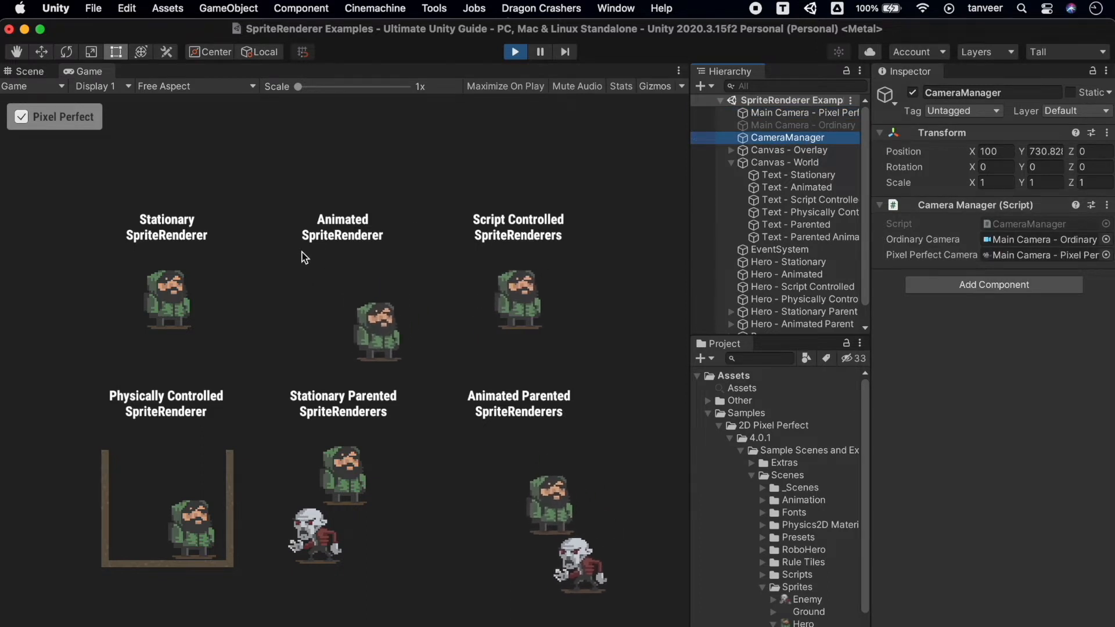
# Preview the running game at the 16:9 and 16:10 aspect ratios.
pyautogui.click(191, 87)
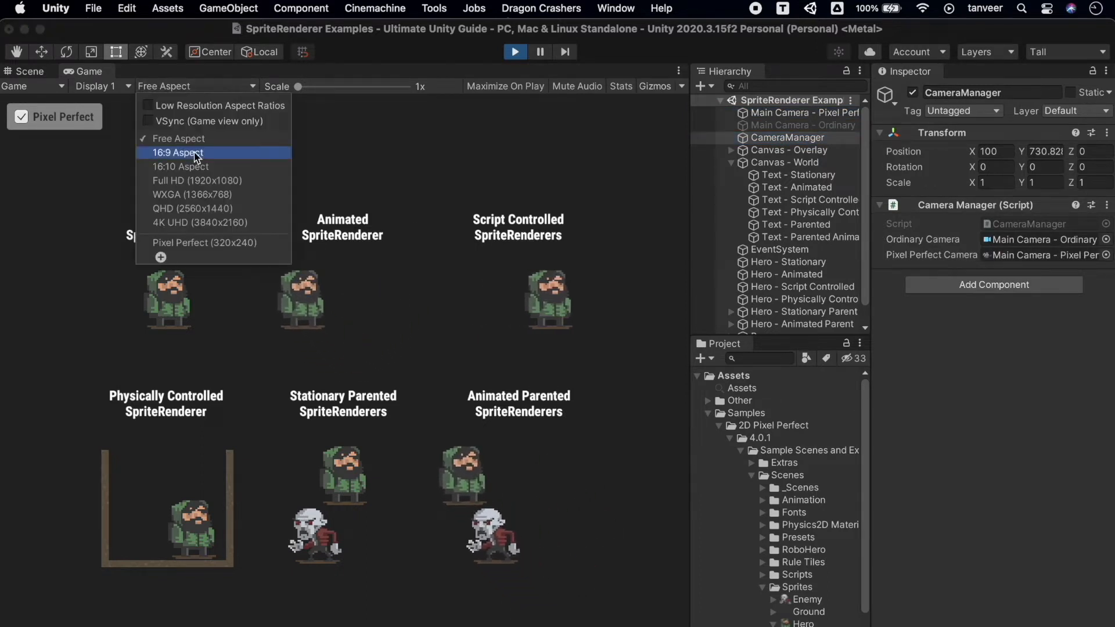
pyautogui.click(185, 153)
pyautogui.click(183, 87)
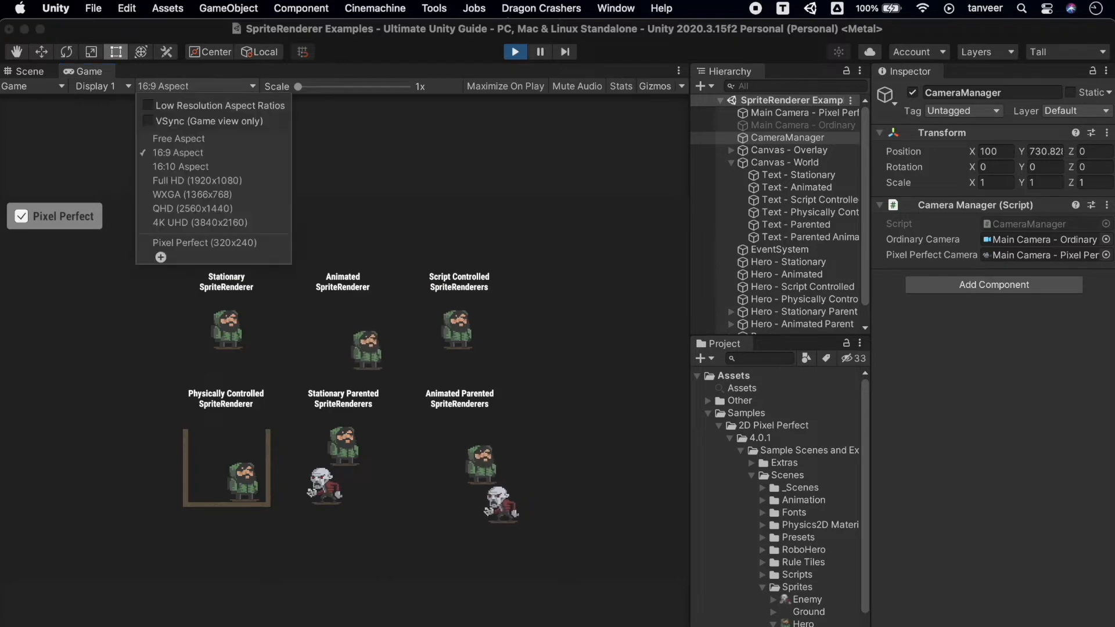
pyautogui.click(203, 167)
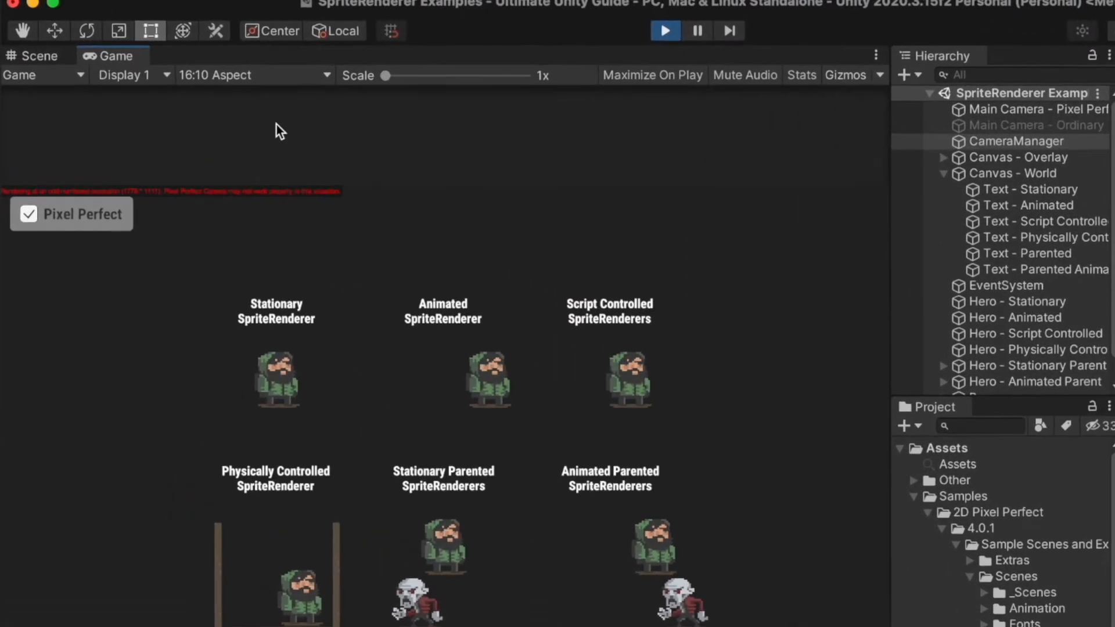
# Preview the game at Full HD, WXGA, QHD and 4K UHD resolutions, and stop playing the scene.
pyautogui.click(291, 78)
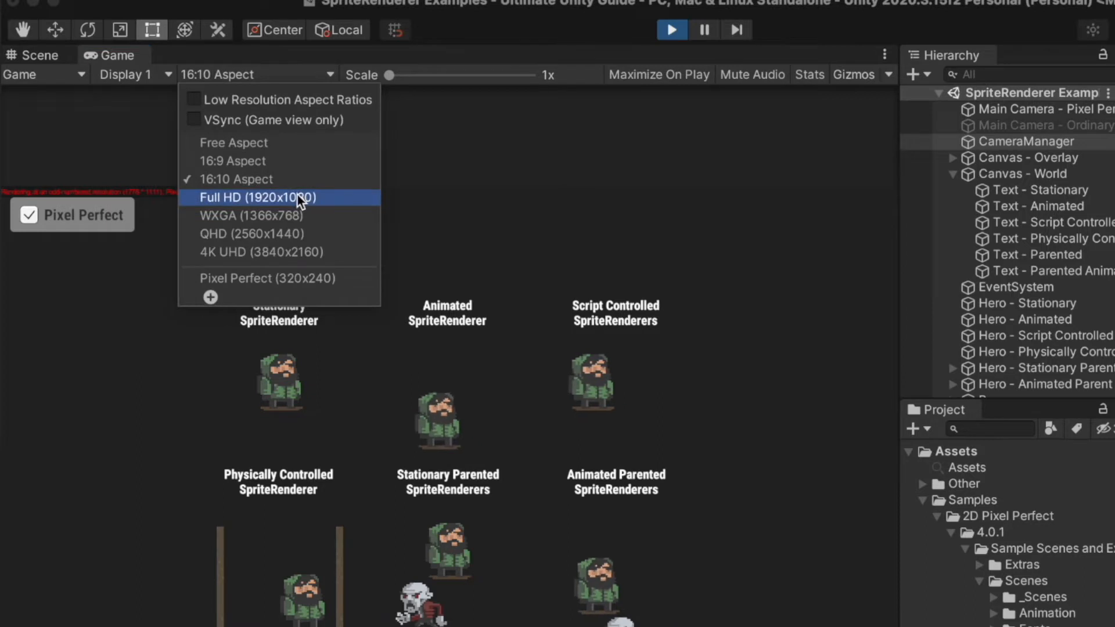
pyautogui.click(297, 198)
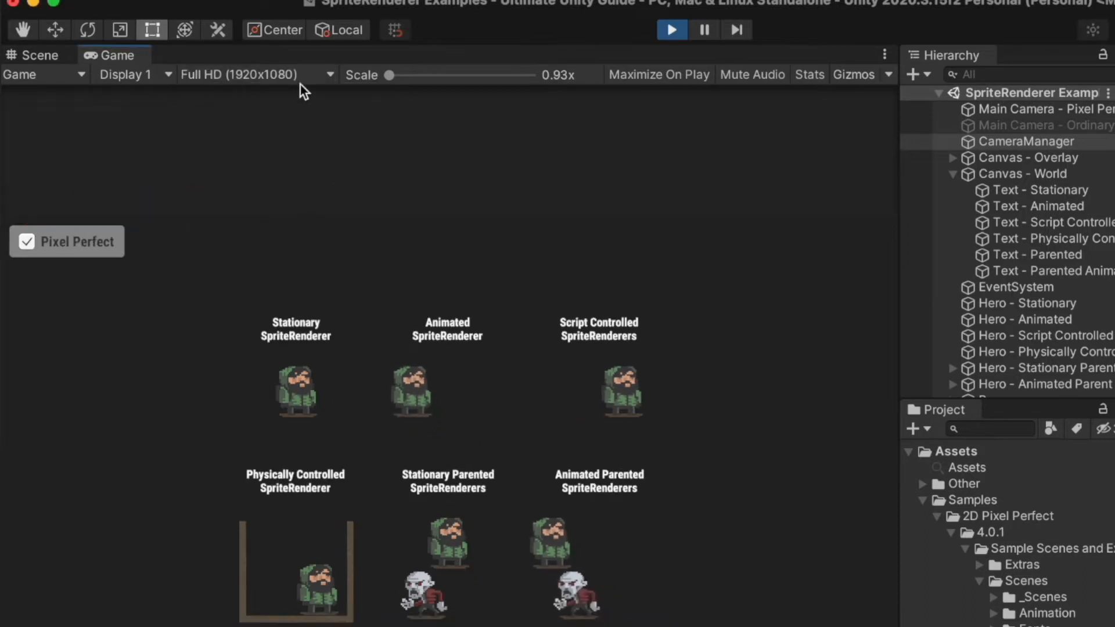
pyautogui.click(316, 77)
pyautogui.click(334, 214)
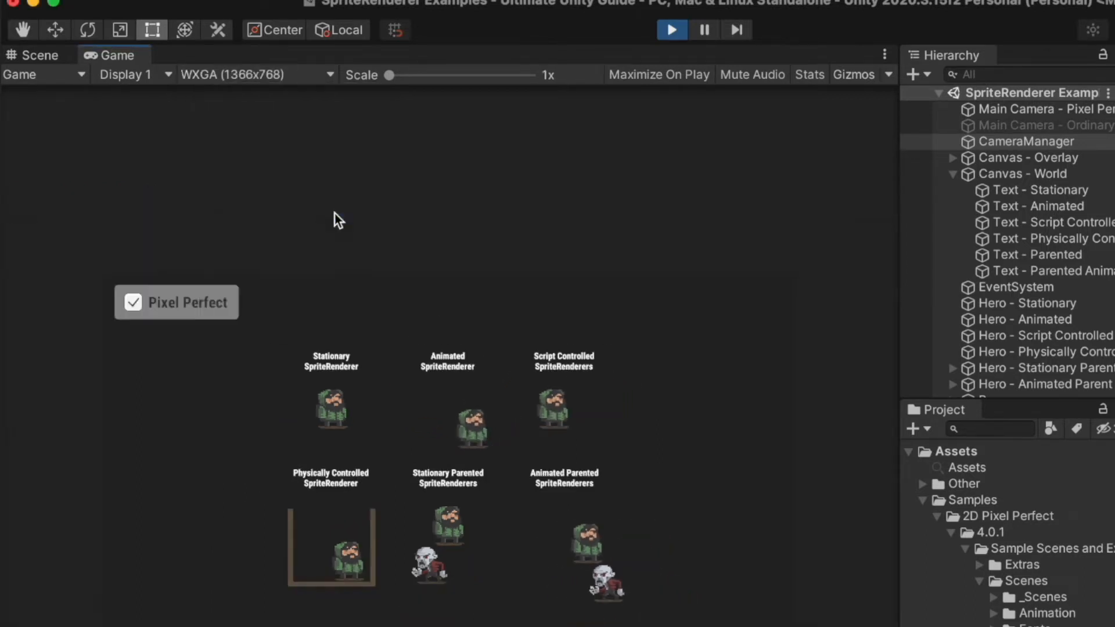
pyautogui.click(310, 70)
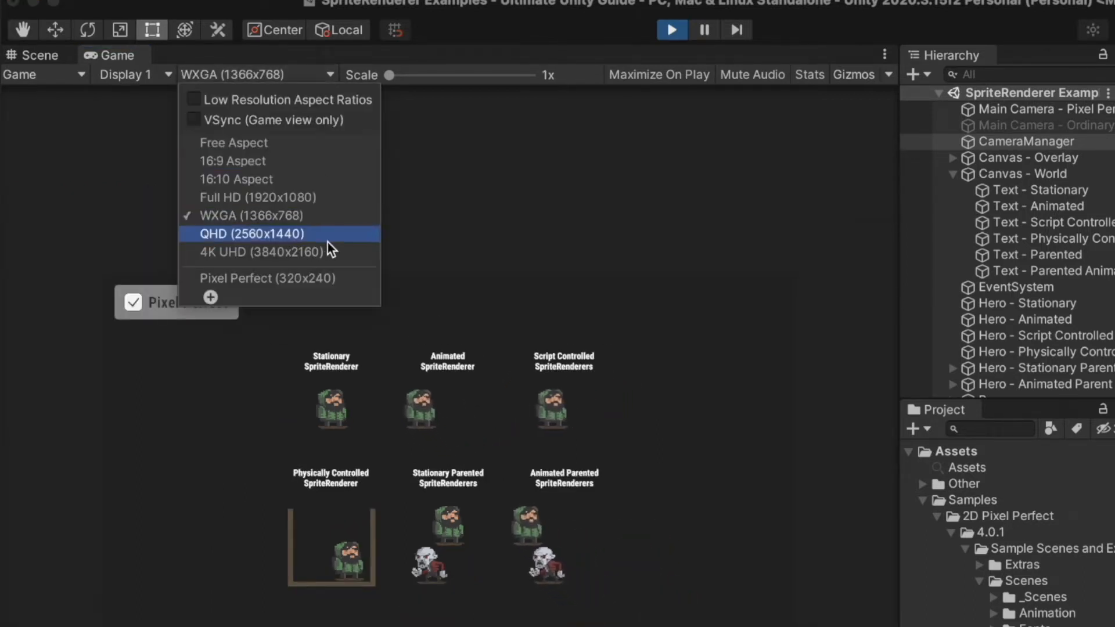
pyautogui.click(328, 241)
pyautogui.click(321, 79)
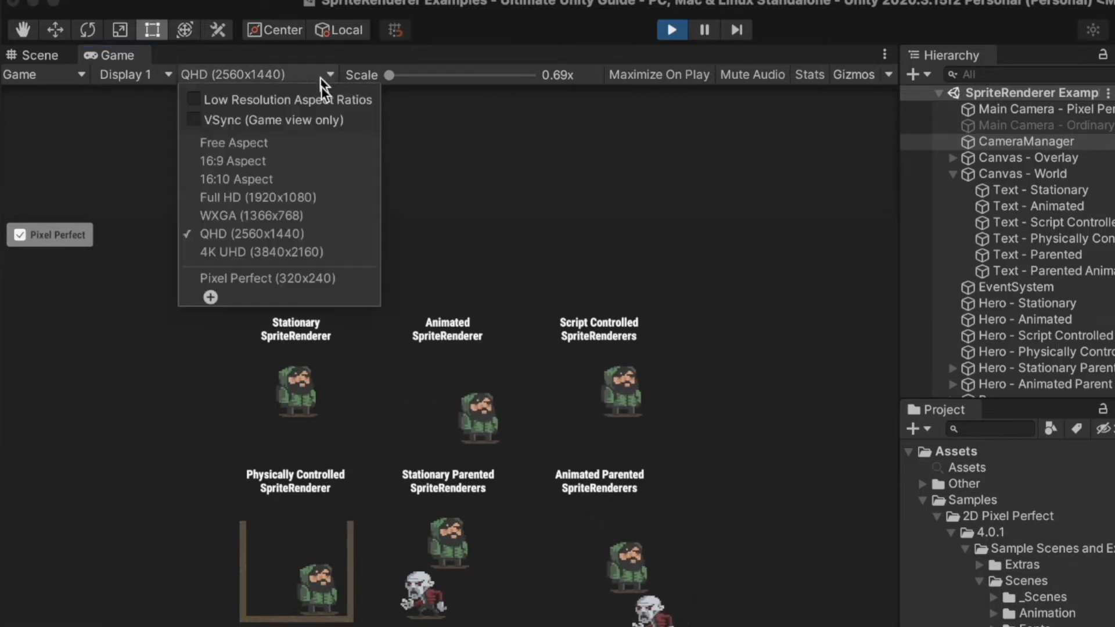
pyautogui.click(339, 255)
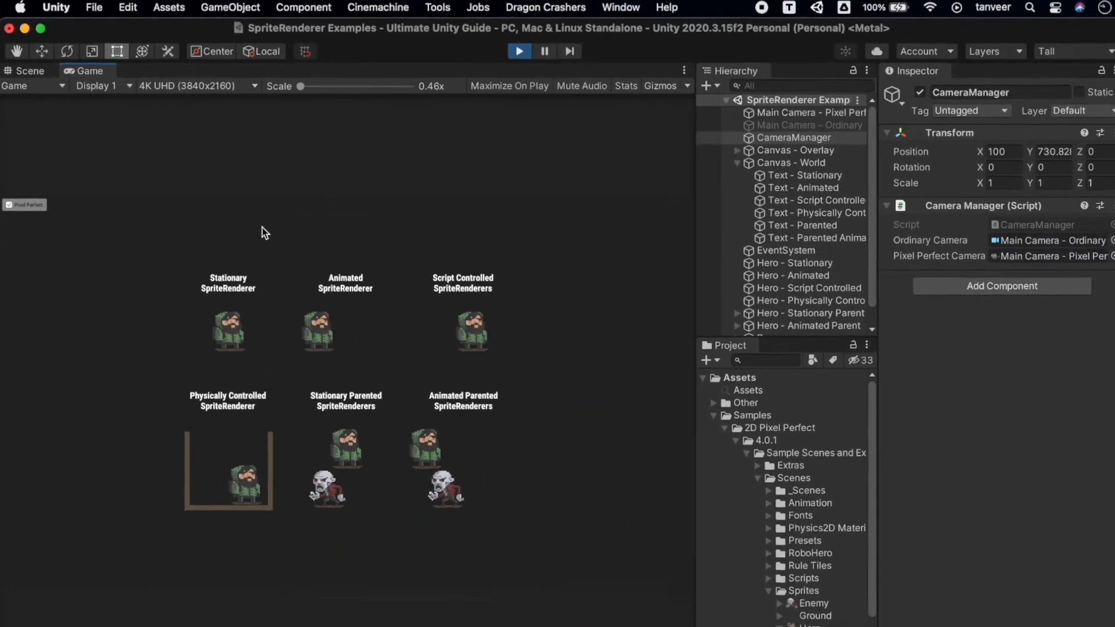
pyautogui.click(513, 54)
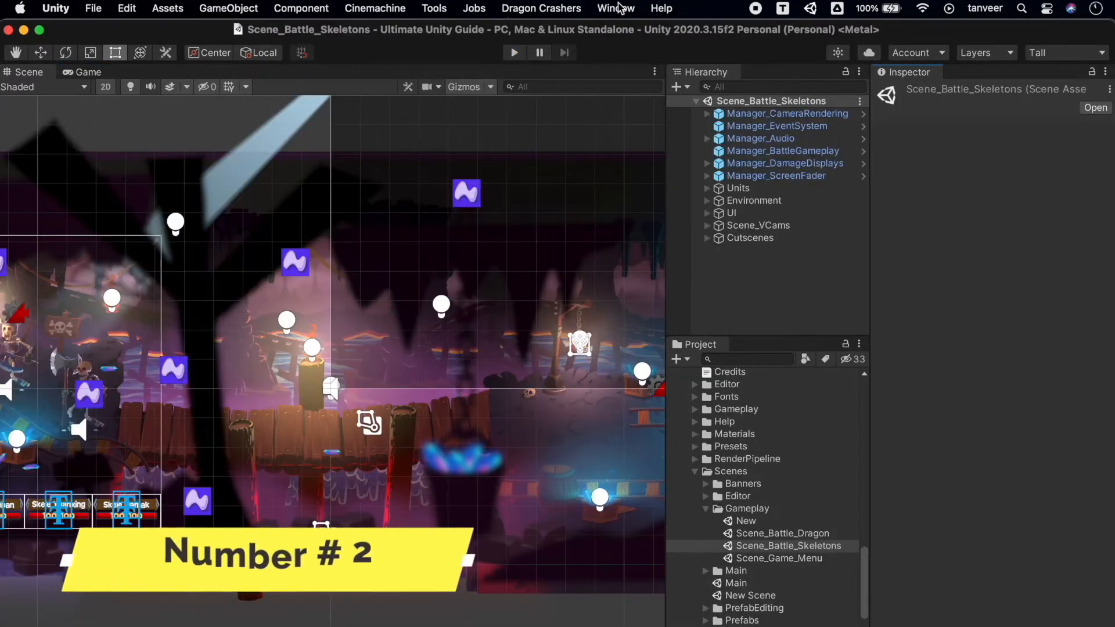
# Find the 2D PSD Importer in the Package Manager by searching for "psd" and update it to version 4.1.1.
pyautogui.click(616, 8)
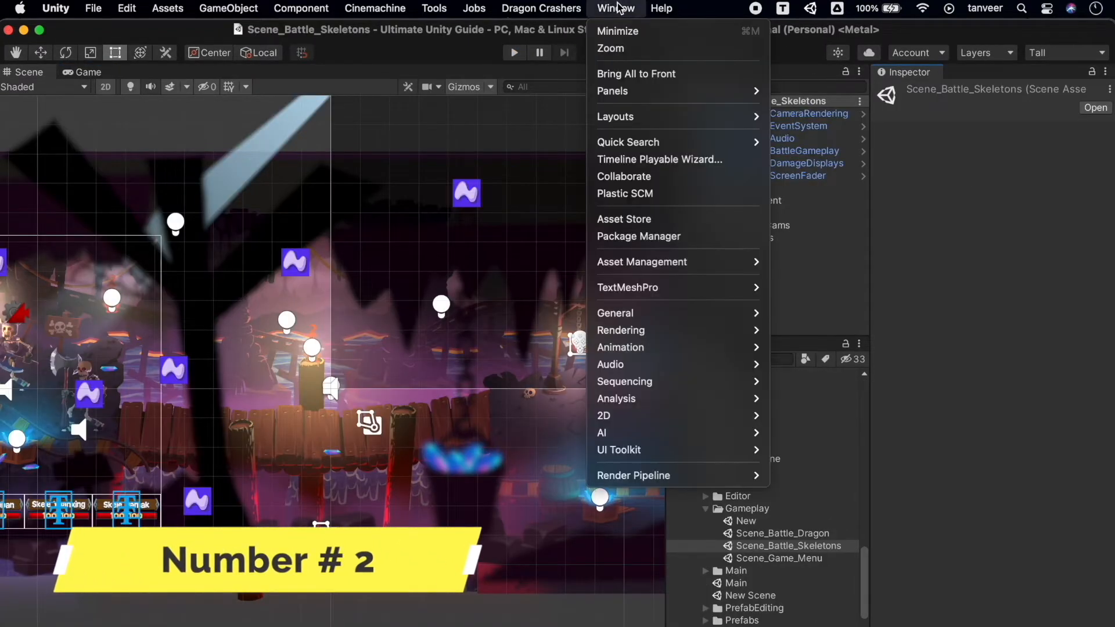
pyautogui.click(673, 237)
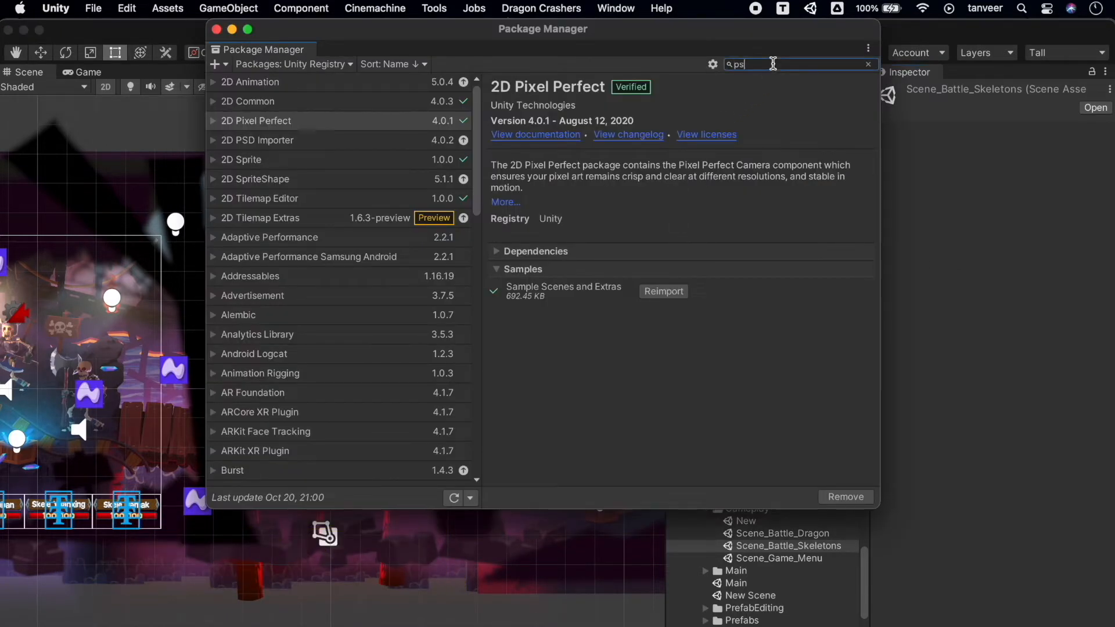
pyautogui.write('d')
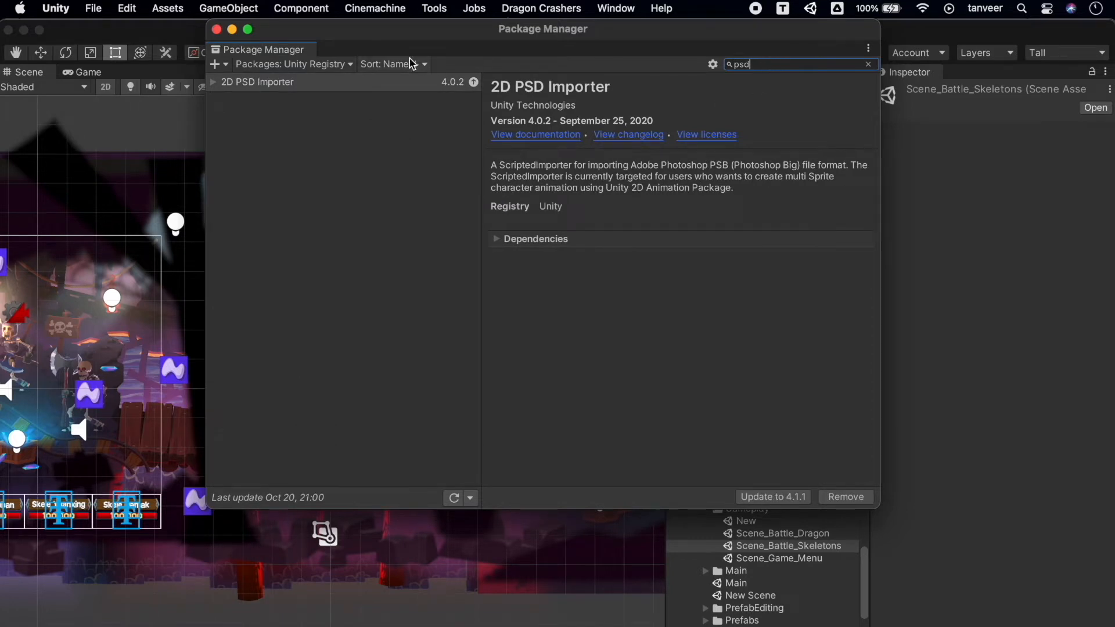
pyautogui.click(349, 83)
pyautogui.click(783, 62)
pyautogui.press('BackSpace')
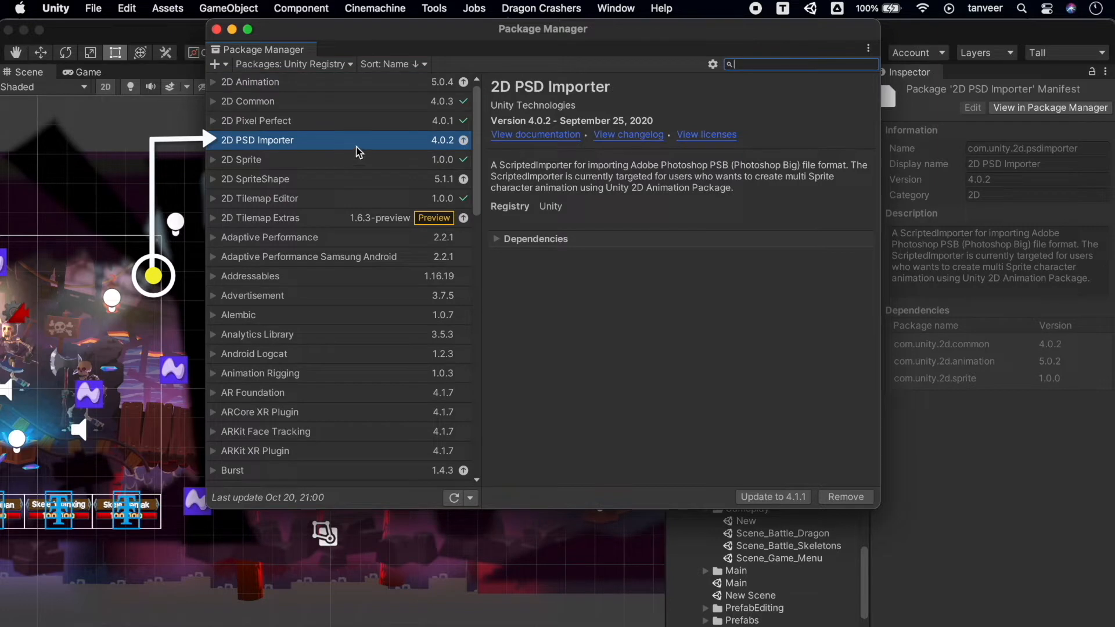
pyautogui.click(781, 498)
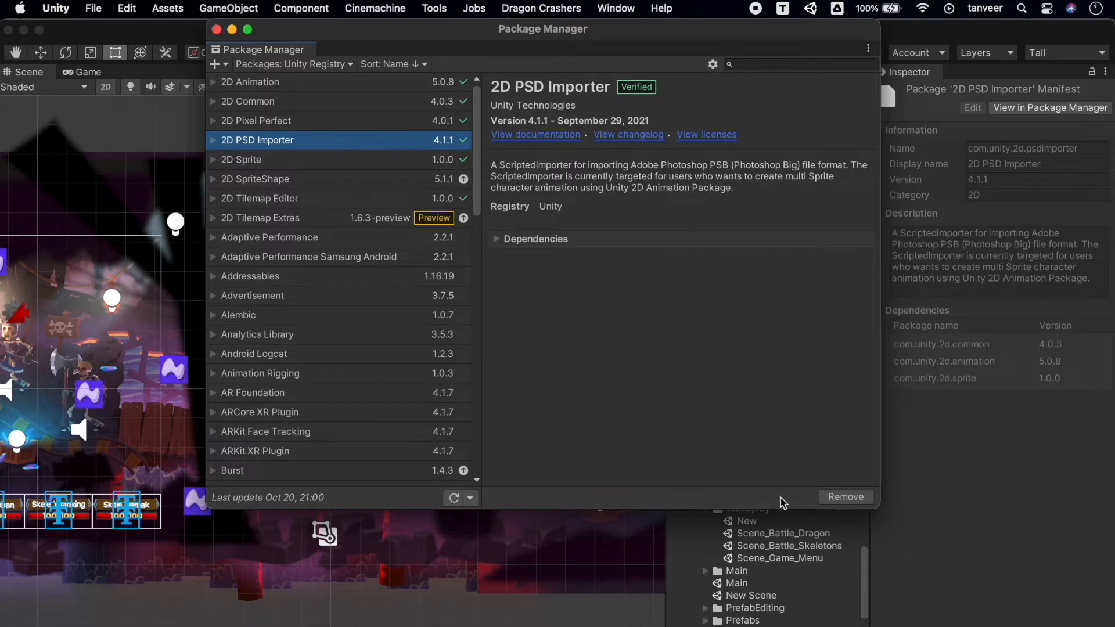
pyautogui.click(218, 29)
# Search the project assets for "psb" and inspect the PSB_Character_Skeleton sprite library and texture.
pyautogui.click(738, 359)
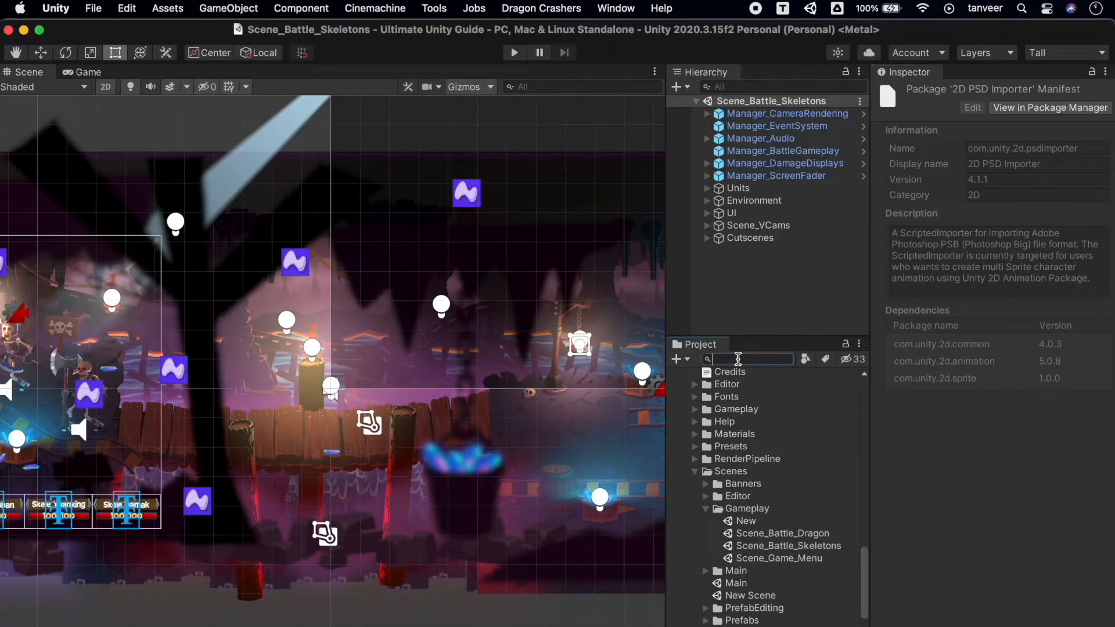
pyautogui.write('psb')
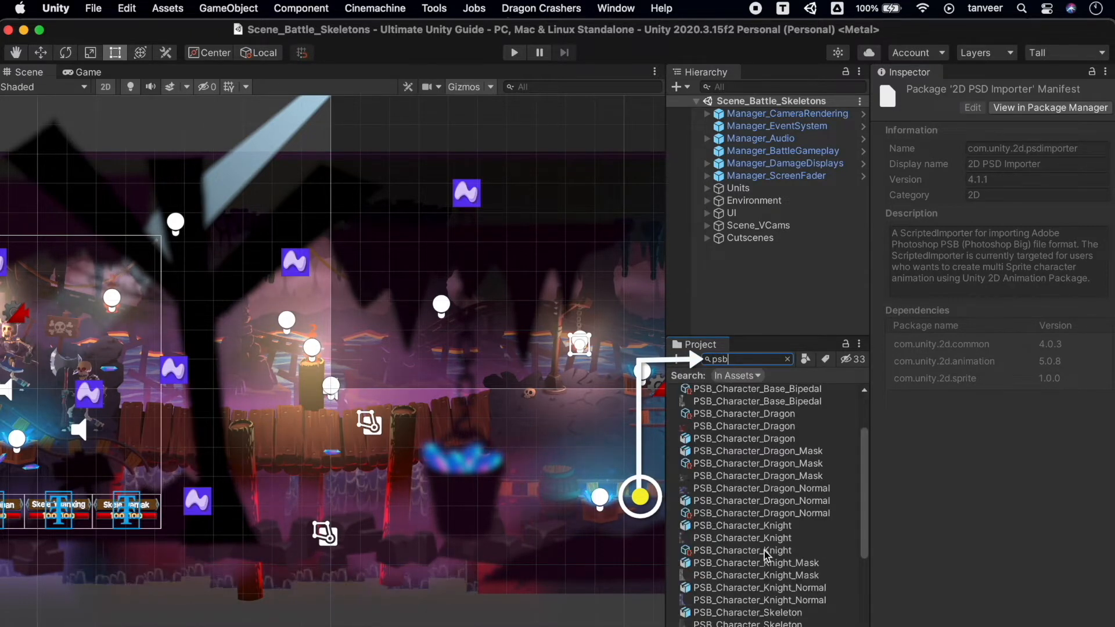
pyautogui.scroll(-5, 765, 556)
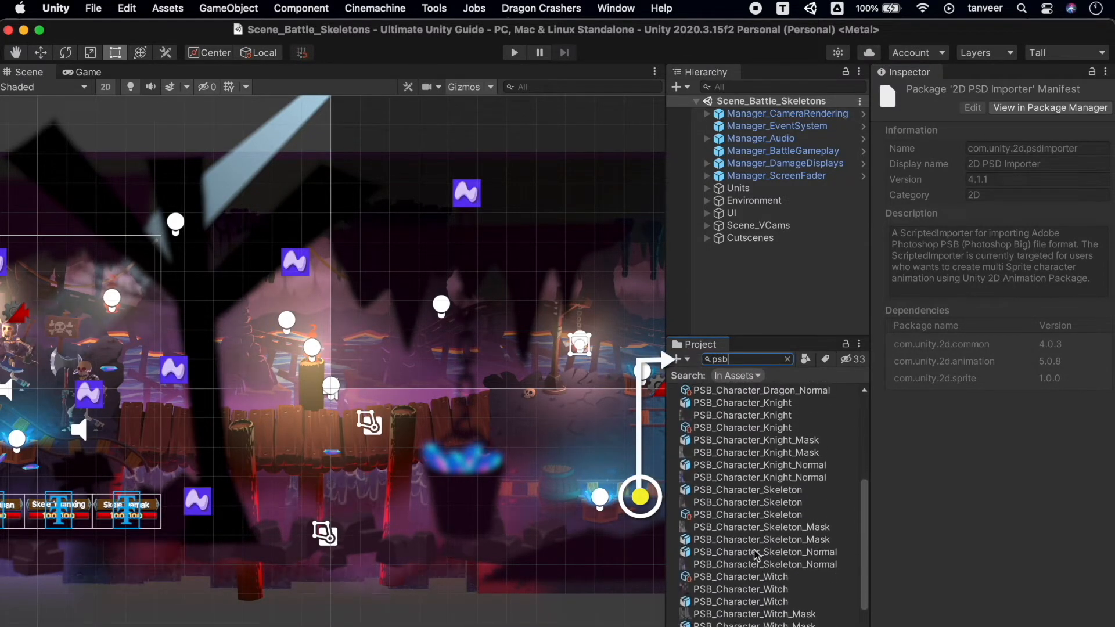
pyautogui.click(728, 513)
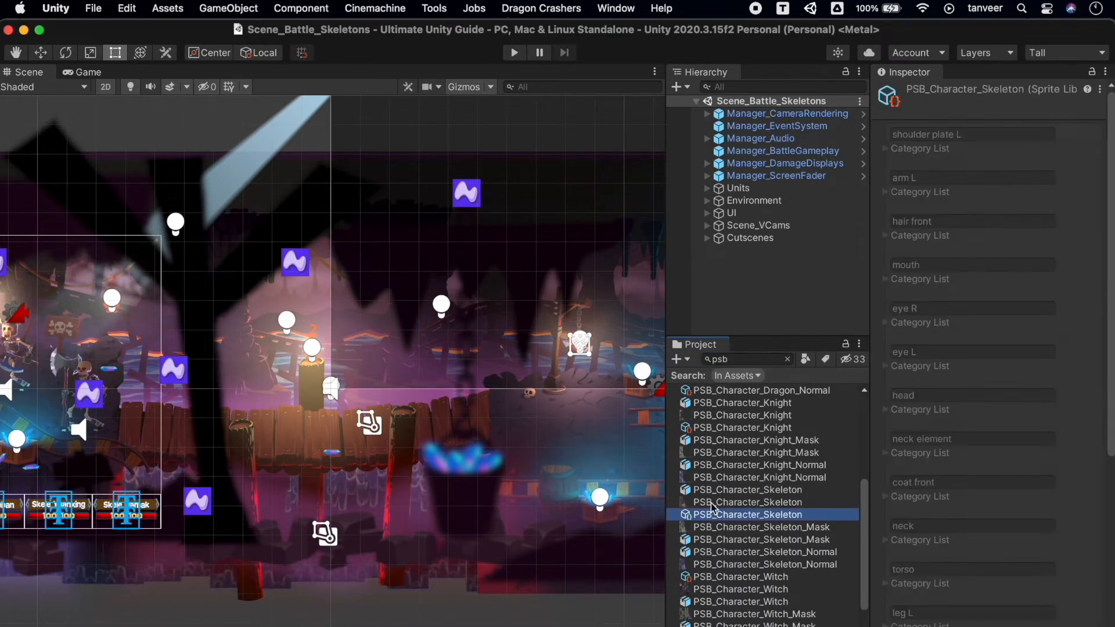
pyautogui.click(713, 503)
pyautogui.scroll(-4, 720, 482)
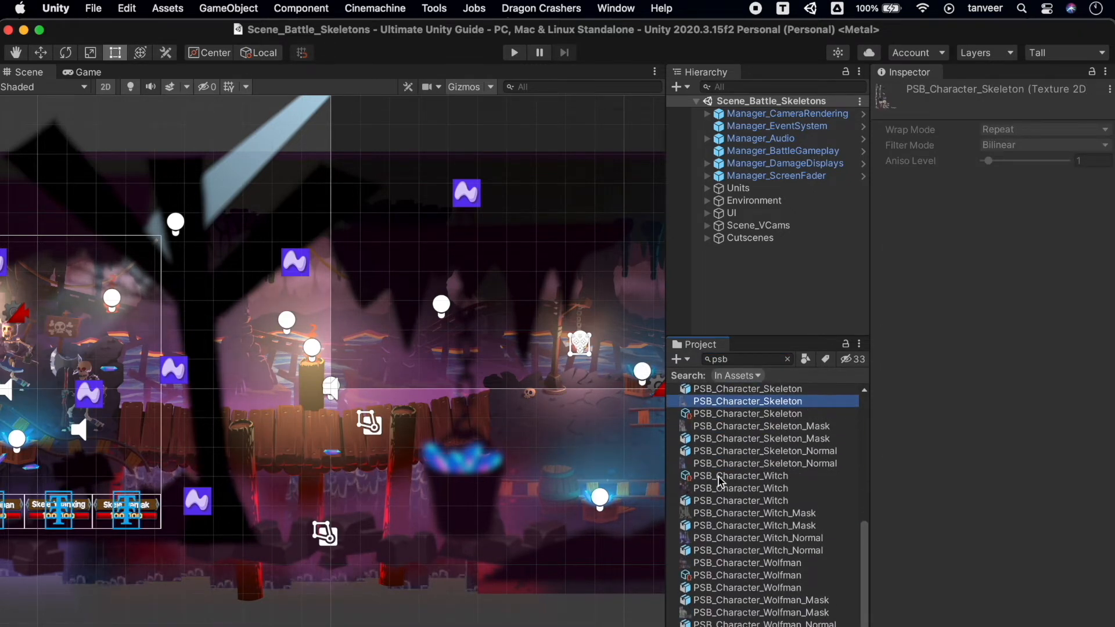
# Reveal the PSB_Character_Knight texture in Finder, preview the Knight and Knight_Normal PSB files, and close the Finder window.
pyautogui.scroll(5, 720, 481)
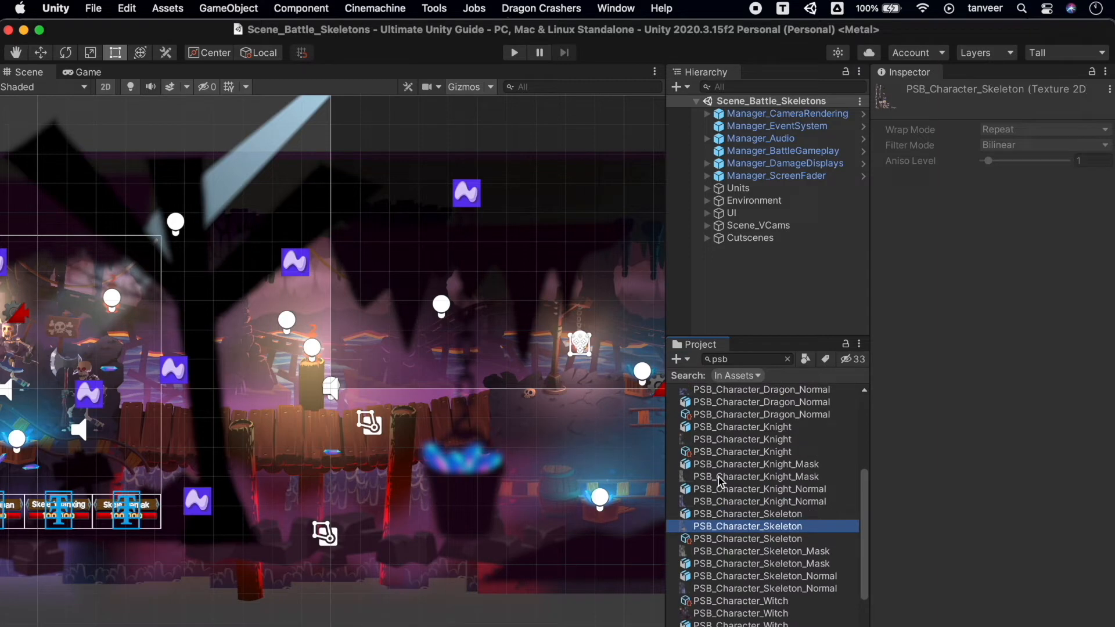
pyautogui.click(726, 441)
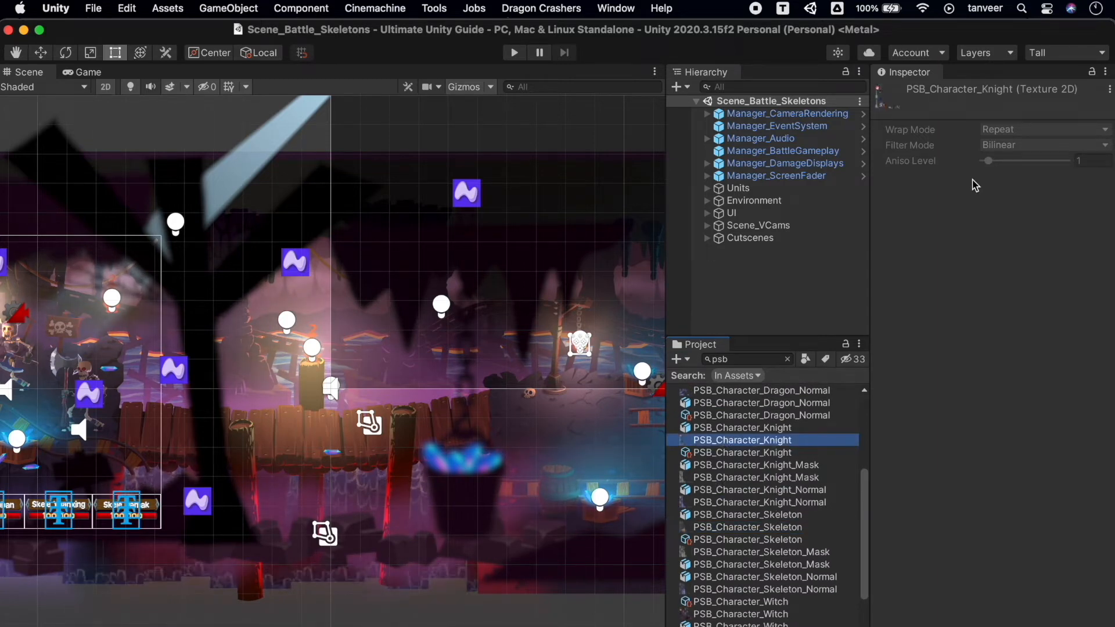
pyautogui.rightClick(747, 444)
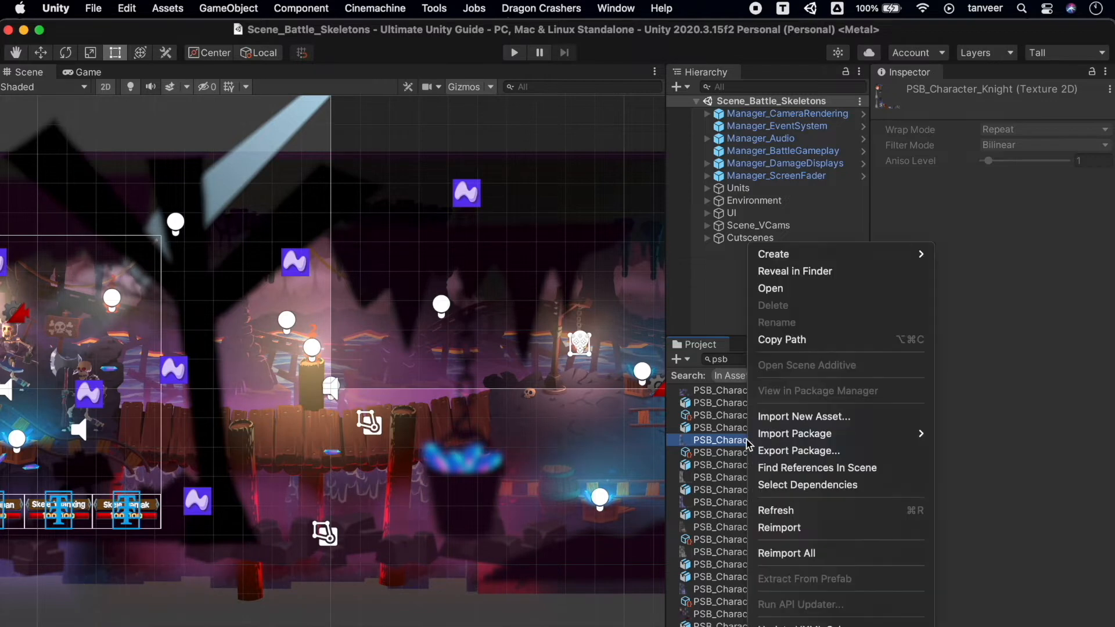
pyautogui.click(815, 278)
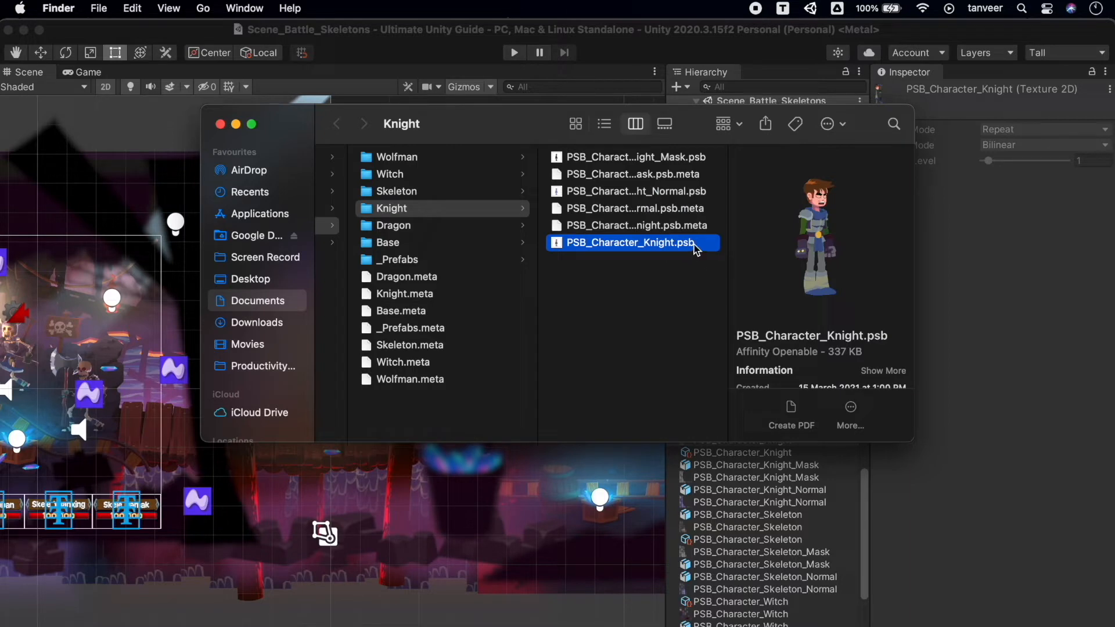
pyautogui.click(684, 194)
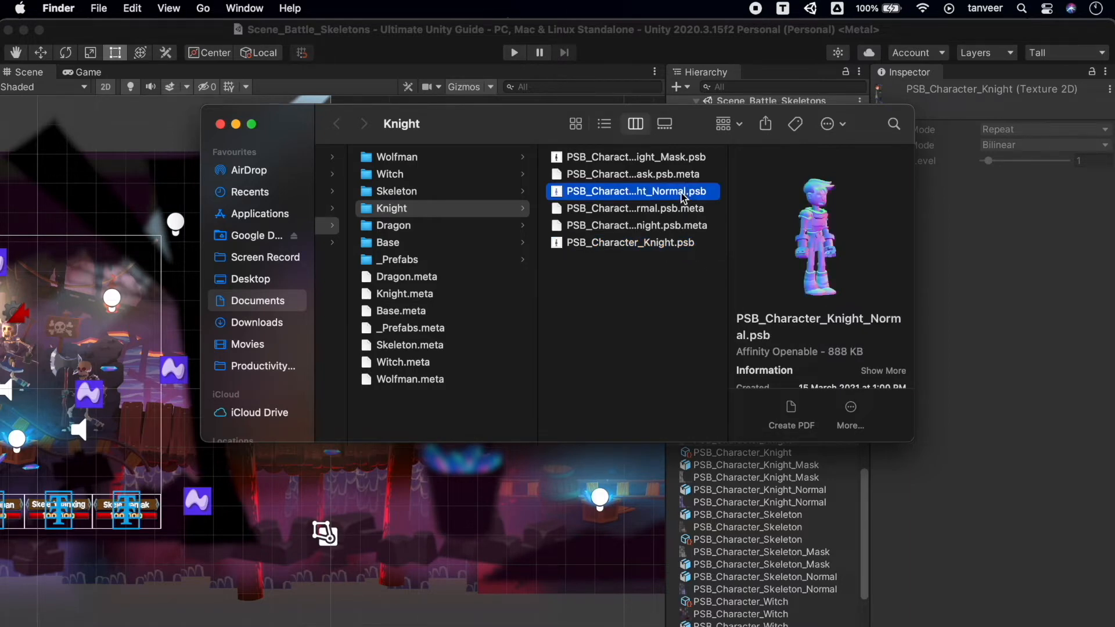
pyautogui.click(680, 245)
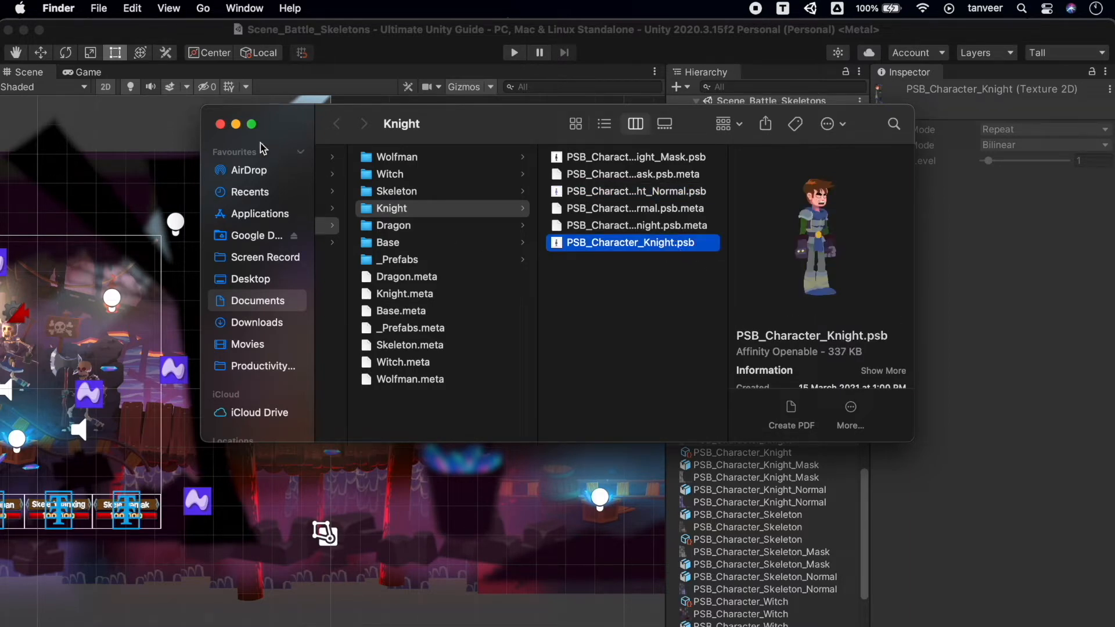
pyautogui.click(221, 125)
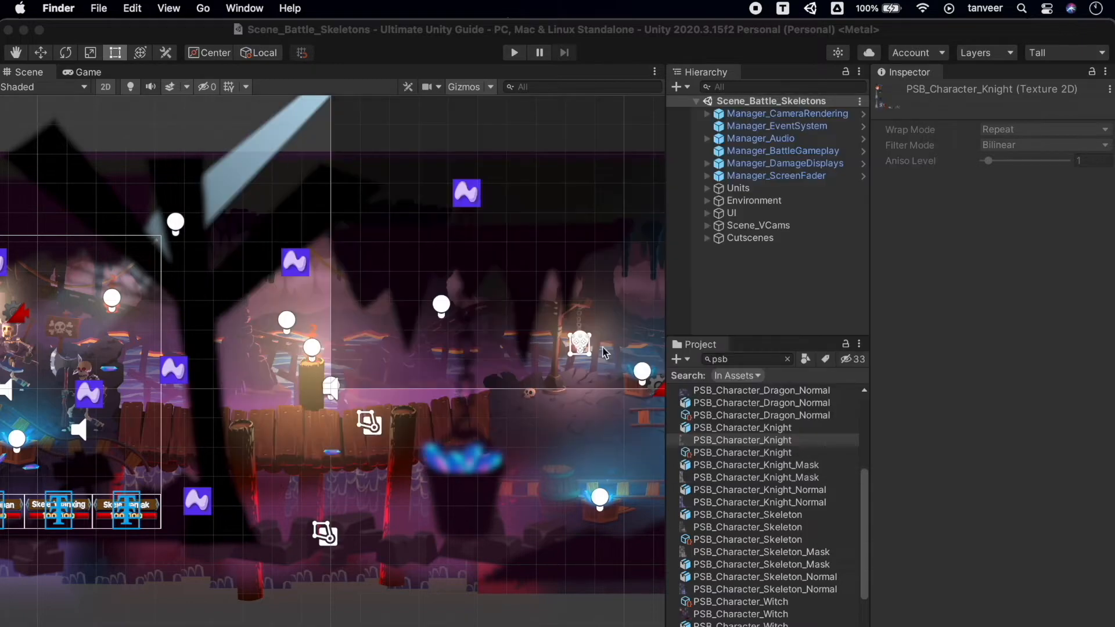
# Open PSB_Character_Knight.psb in Affinity Photo, try moving the arm R layer away from the body, and undo the move.
pyautogui.doubleClick(784, 442)
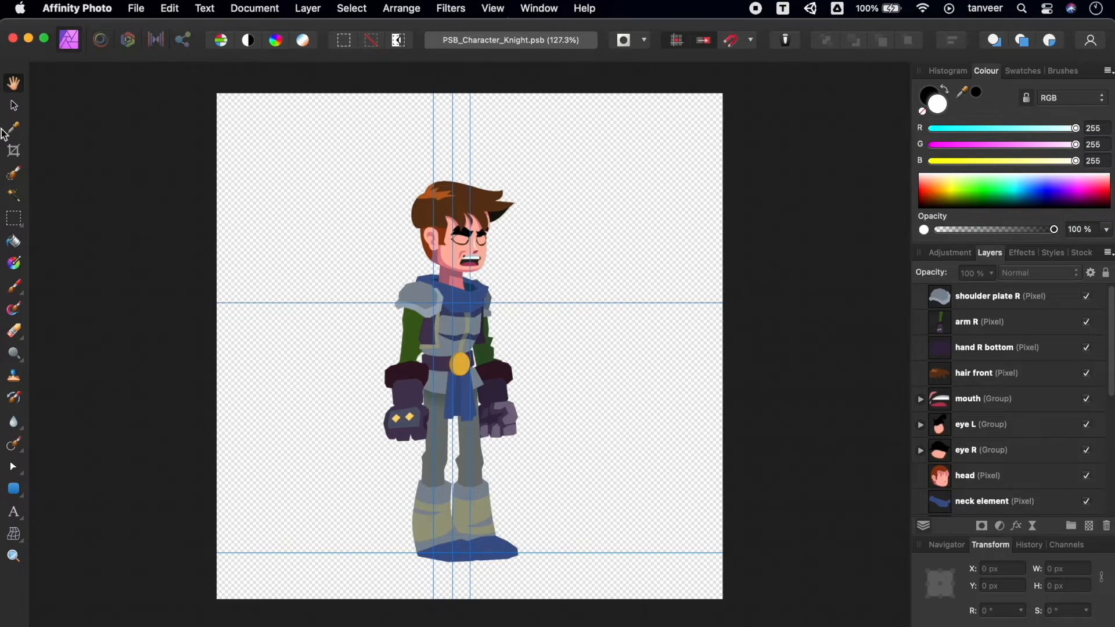
pyautogui.click(406, 407)
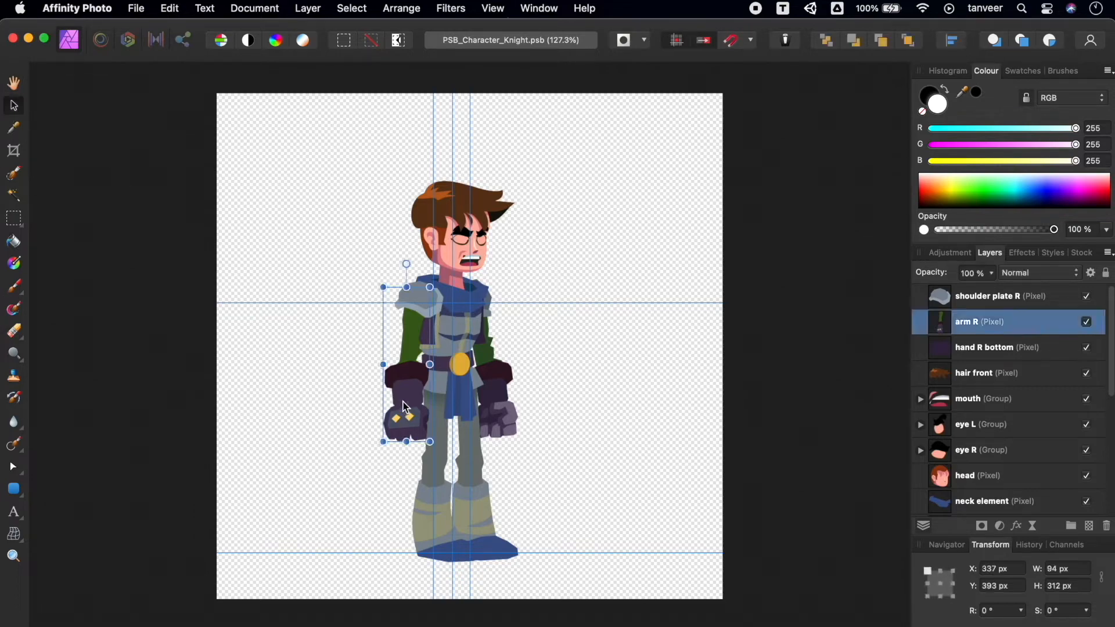
pyautogui.moveTo(408, 405); pyautogui.dragTo(333, 415)
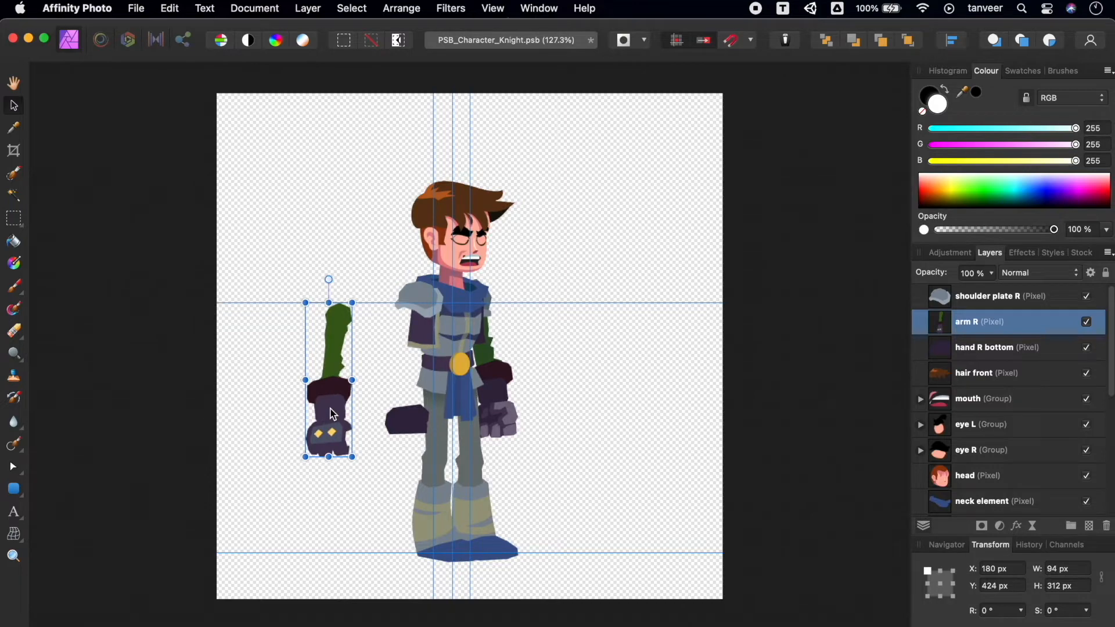
pyautogui.press('super+z')
# Try moving the knight's leg R layer away from the body twice, undoing each move.
pyautogui.click(430, 522)
pyautogui.moveTo(429, 512); pyautogui.dragTo(346, 528)
pyautogui.press('super+z')
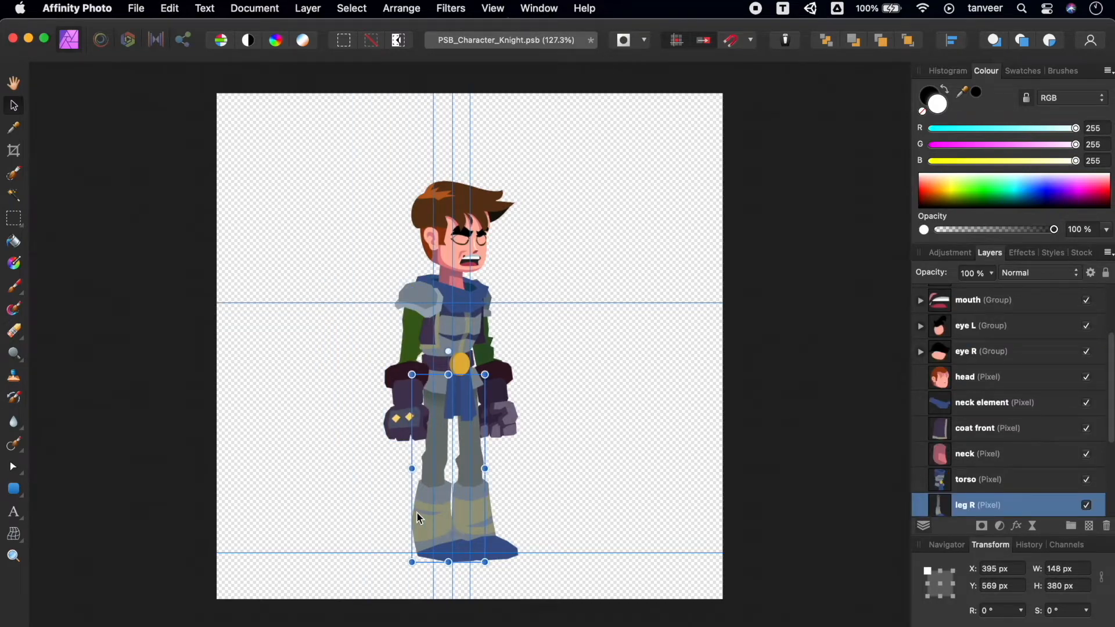
pyautogui.moveTo(425, 520); pyautogui.dragTo(331, 528)
pyautogui.press('super+z')
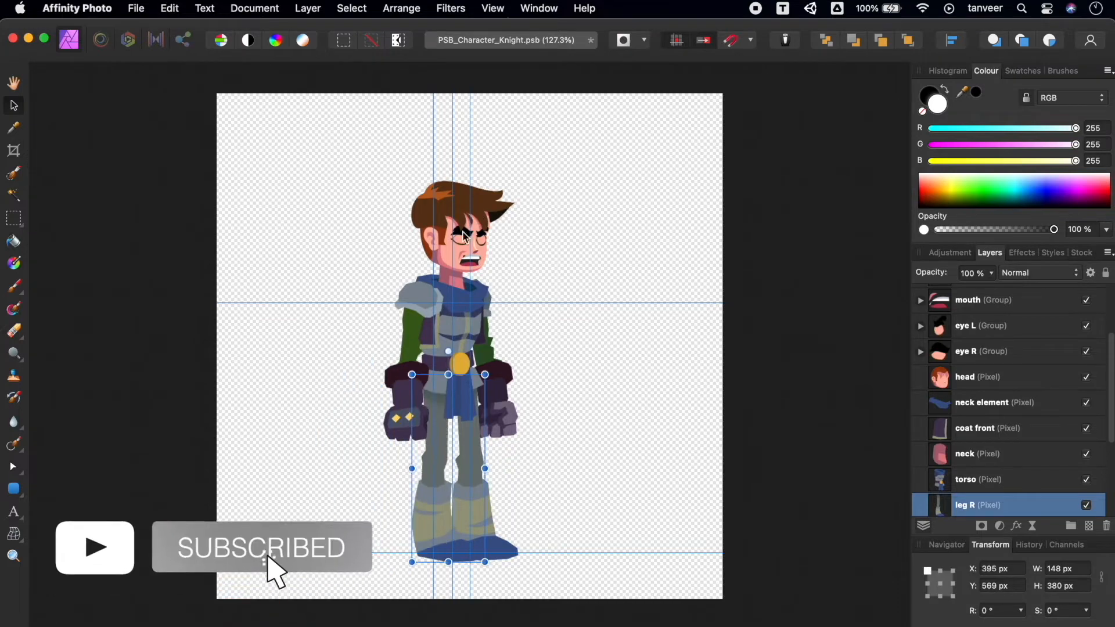
# Try moving the mouth normal layer off the knight's face, undo it, and try to move the hair front layer.
pyautogui.doubleClick(464, 253)
pyautogui.moveTo(467, 261); pyautogui.dragTo(526, 269)
pyautogui.press('super+z')
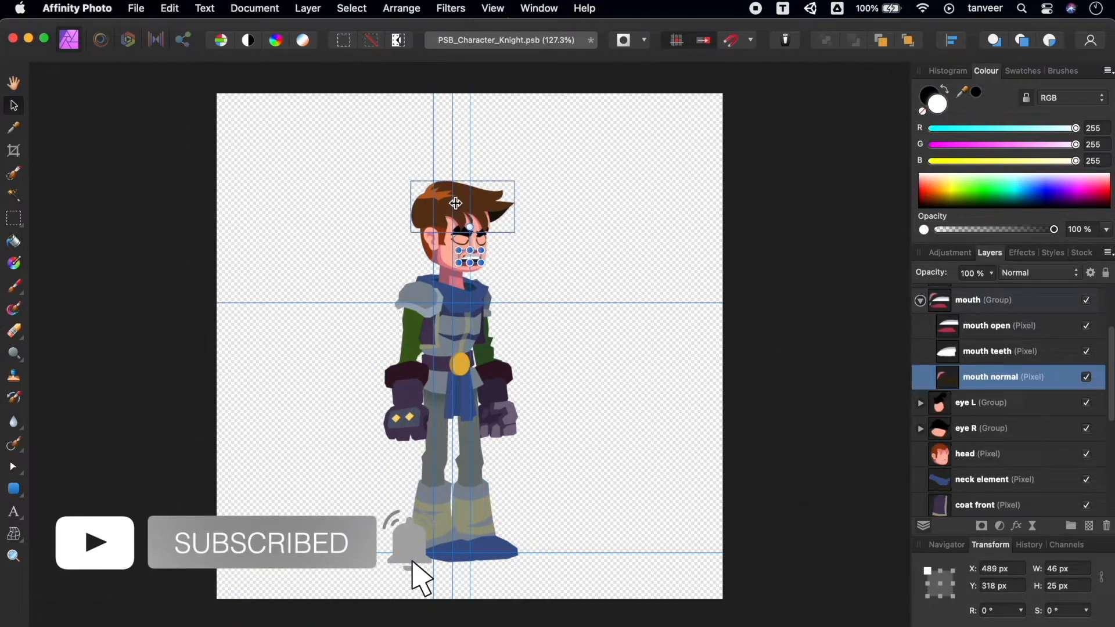
pyautogui.click(455, 203)
pyautogui.moveTo(463, 157); pyautogui.dragTo(510, 169)
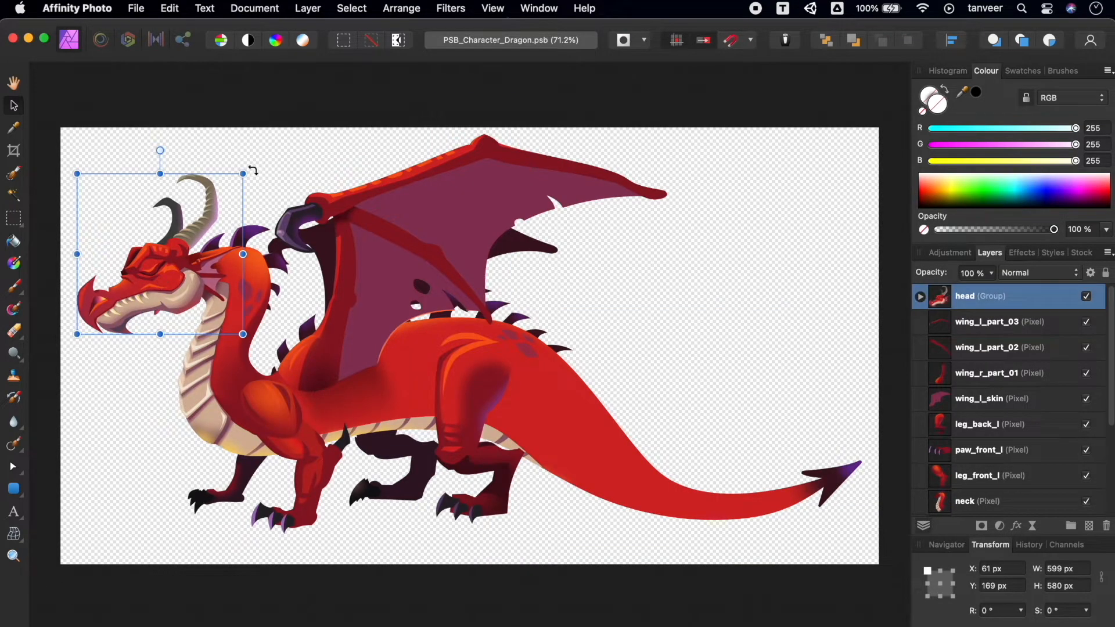
# Try moving the dragon's head group and close PSB_Character_Dragon.psb without saving the changes.
pyautogui.moveTo(253, 171)
pyautogui.mouseDown()
pyautogui.moveTo(238, 145)
pyautogui.moveTo(258, 159)
pyautogui.moveTo(239, 145)
pyautogui.moveTo(268, 174)
pyautogui.mouseUp()
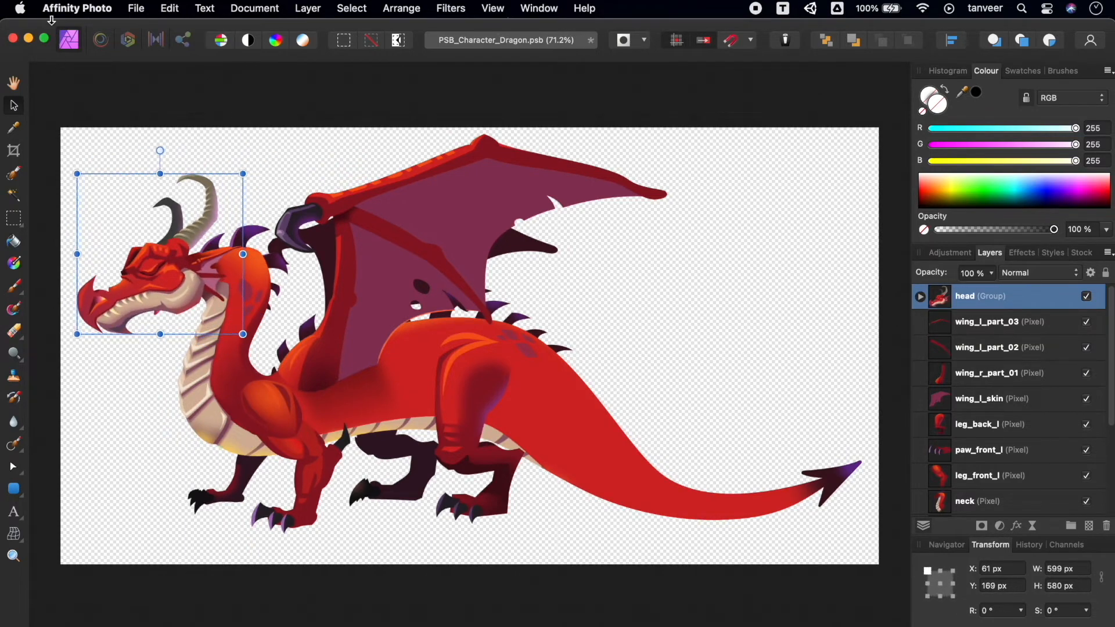
pyautogui.click(12, 39)
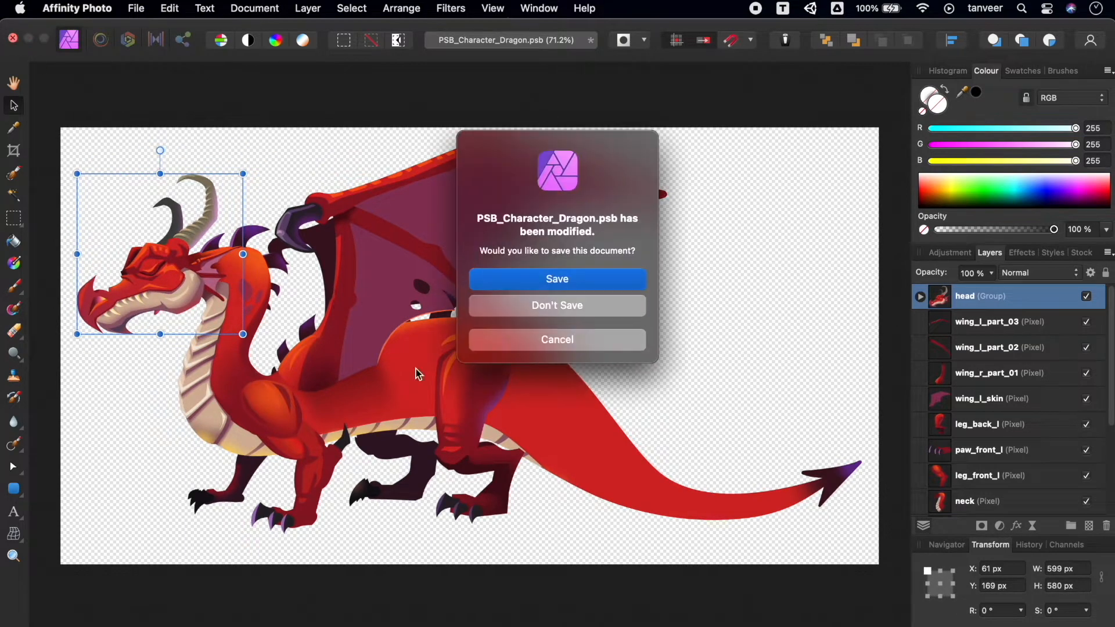
pyautogui.click(590, 312)
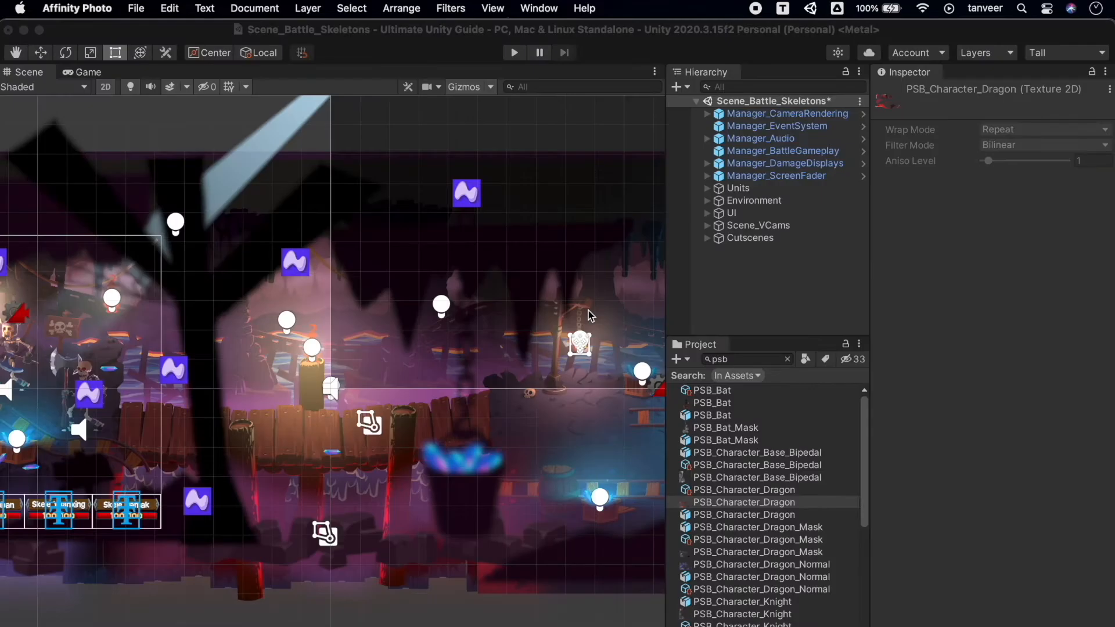
# Open the PSB_Character_Dragon asset in Unity's Sprite Editor, and reposition and enlarge the editor window to show its sprites.
pyautogui.click(757, 514)
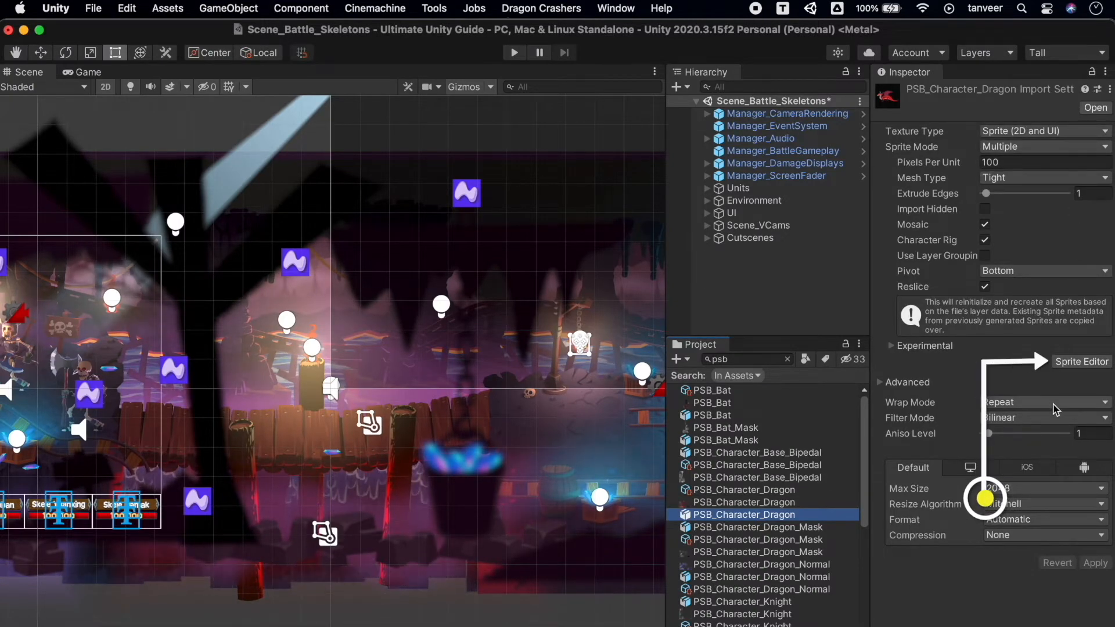
pyautogui.click(1082, 365)
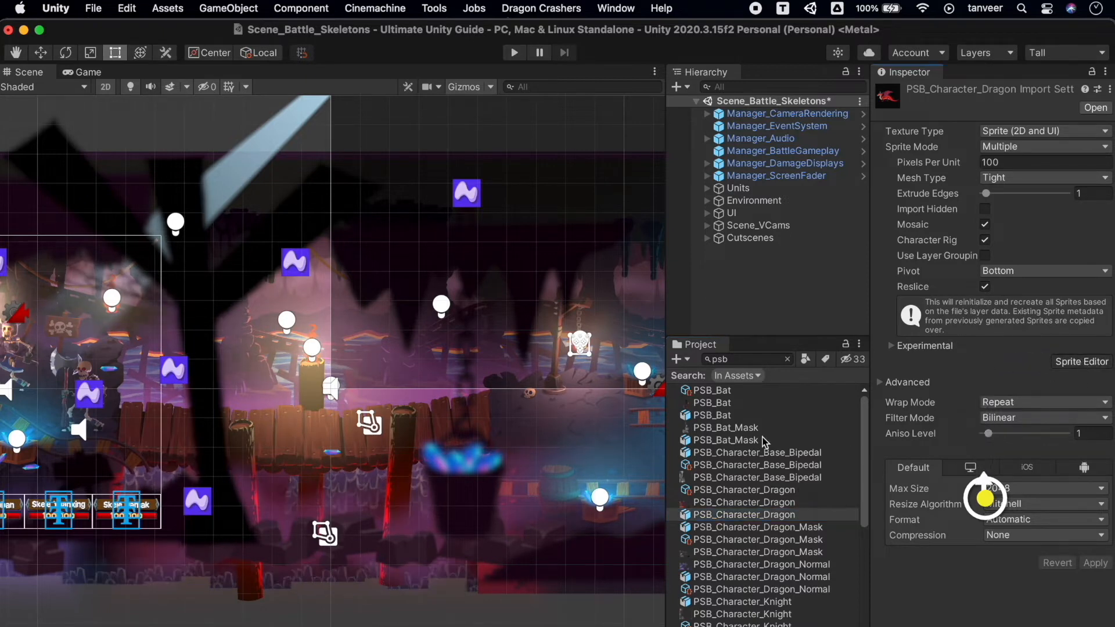
pyautogui.moveTo(988, 249); pyautogui.dragTo(448, 75)
pyautogui.moveTo(572, 520); pyautogui.dragTo(736, 611)
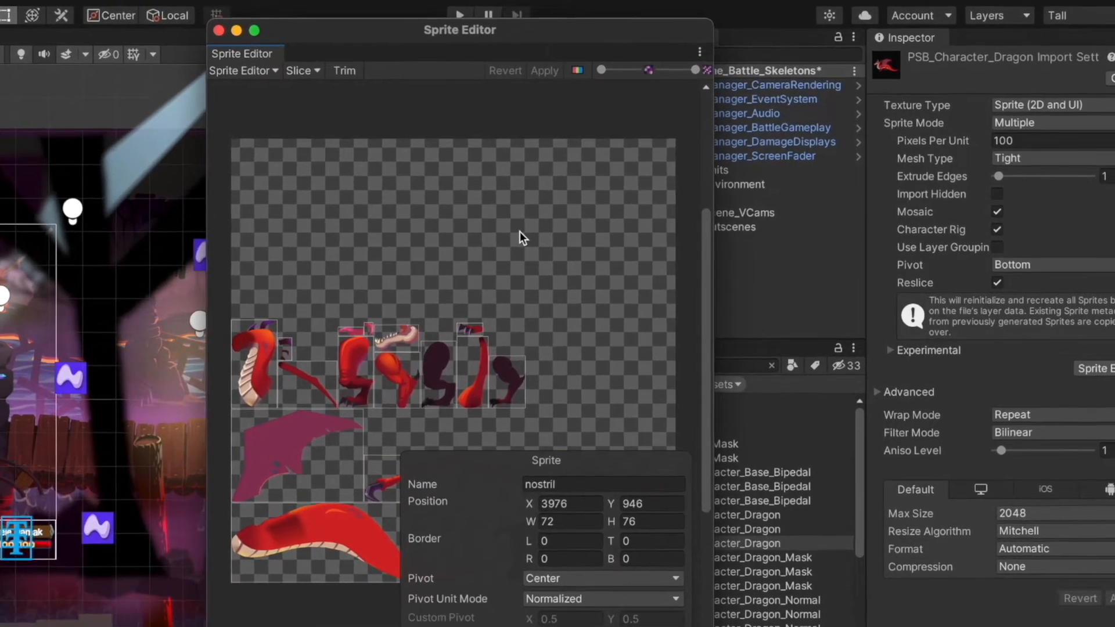
pyautogui.moveTo(713, 626); pyautogui.dragTo(1013, 626)
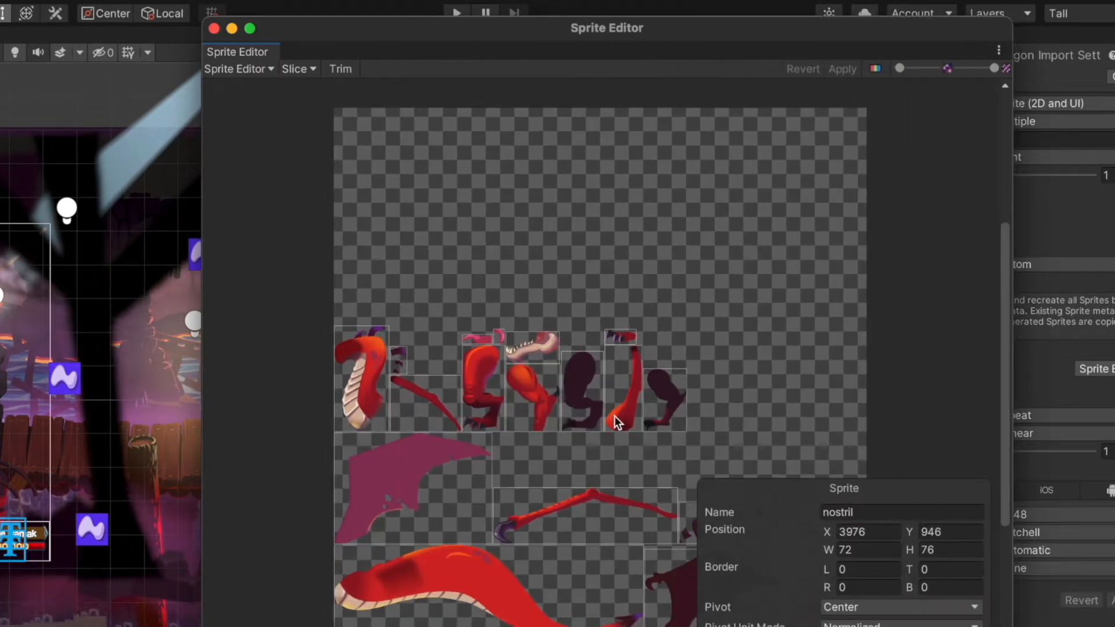
# Inspect the dragon's body, wing skin and neck sprites, and close the Sprite Editor.
pyautogui.click(478, 569)
pyautogui.click(420, 473)
pyautogui.click(368, 380)
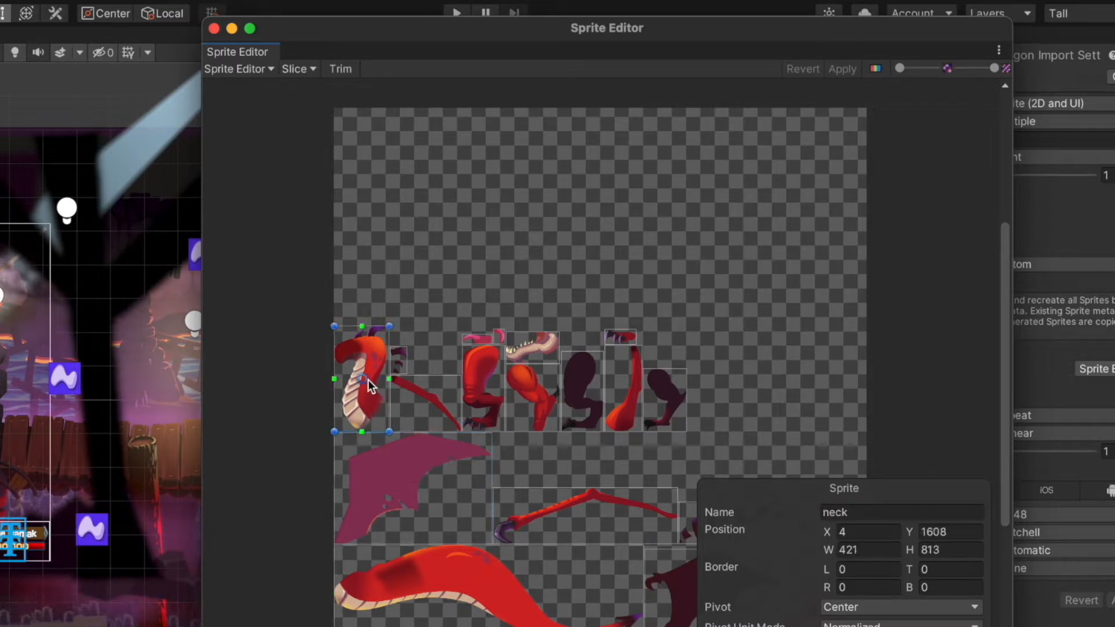
pyautogui.moveTo(902, 69); pyautogui.dragTo(887, 106)
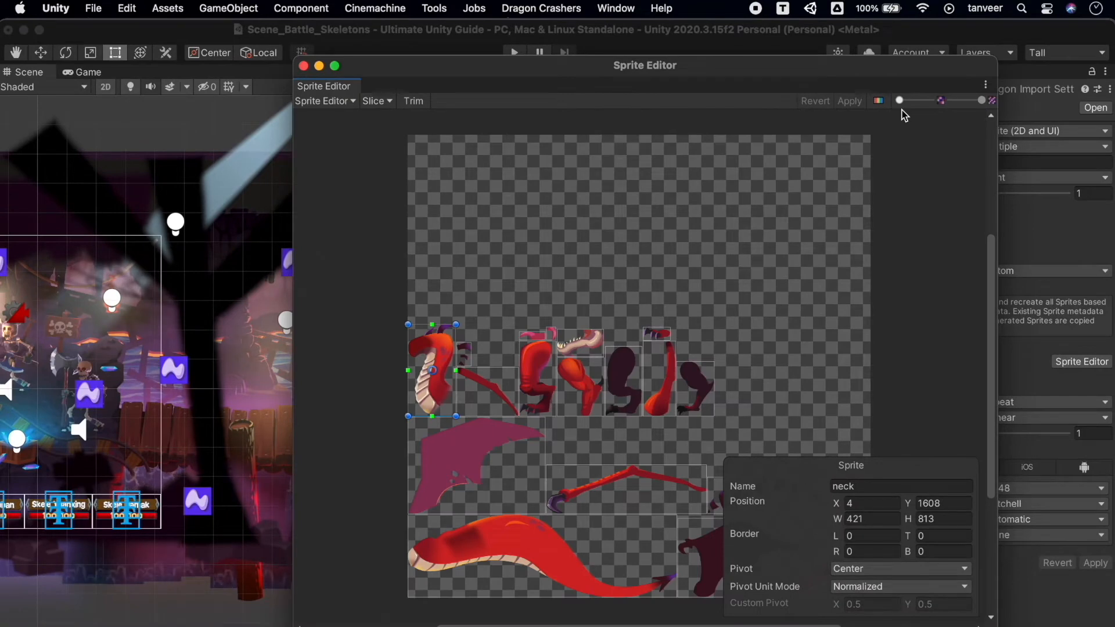
pyautogui.click(303, 66)
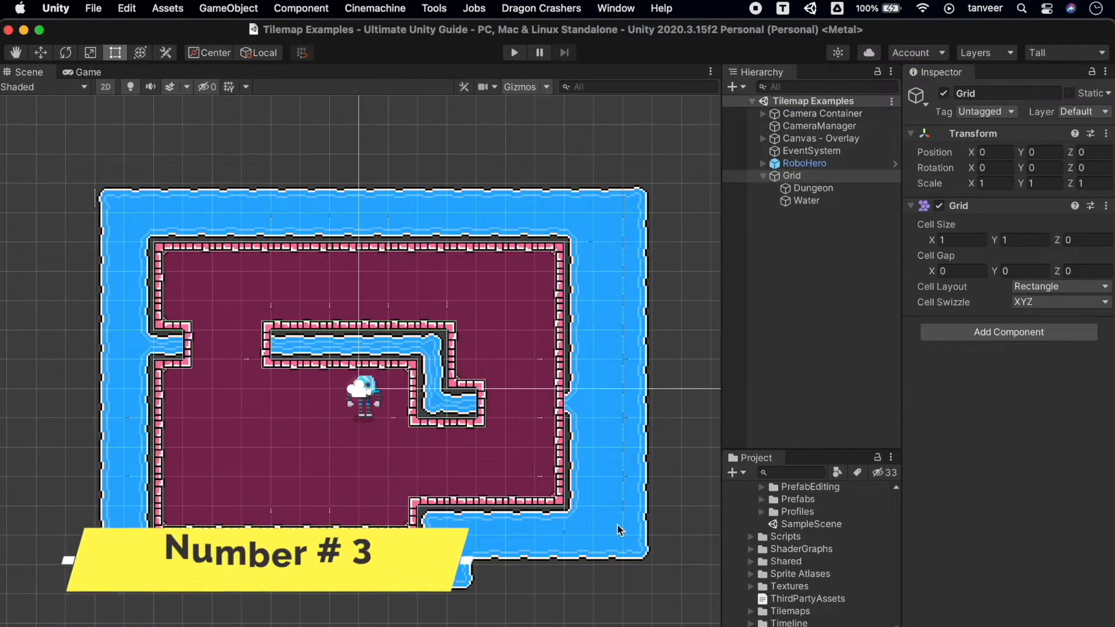
# Play the scene and inspect the Dungeon and Water tilemaps under Grid in Tilemap Examples, including the Dungeon's collider components.
pyautogui.click(515, 52)
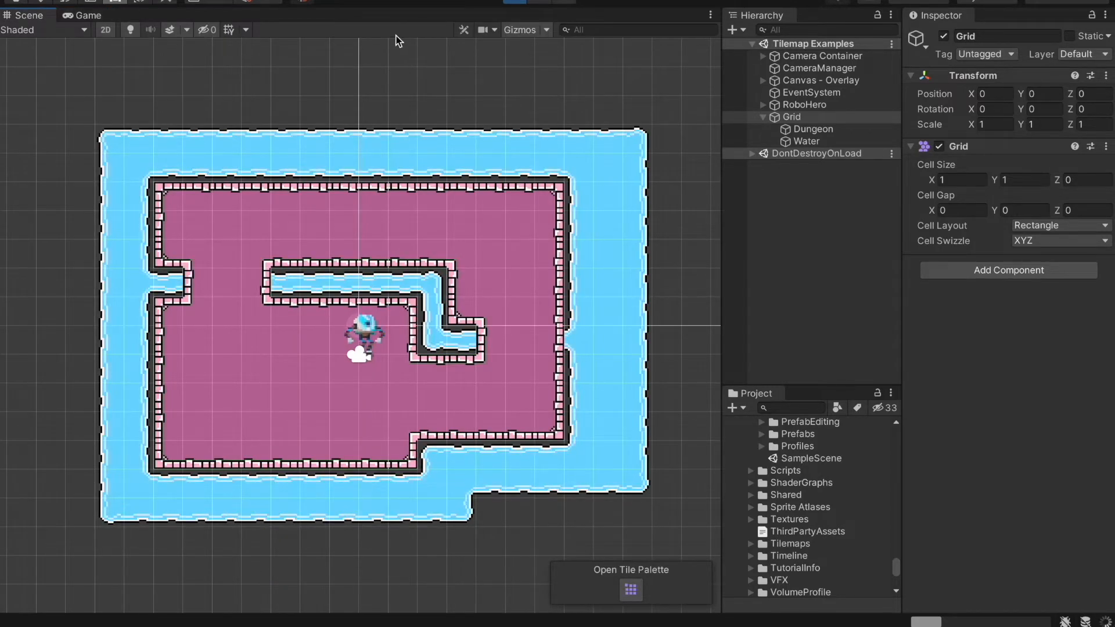
pyautogui.click(811, 129)
pyautogui.press('Down')
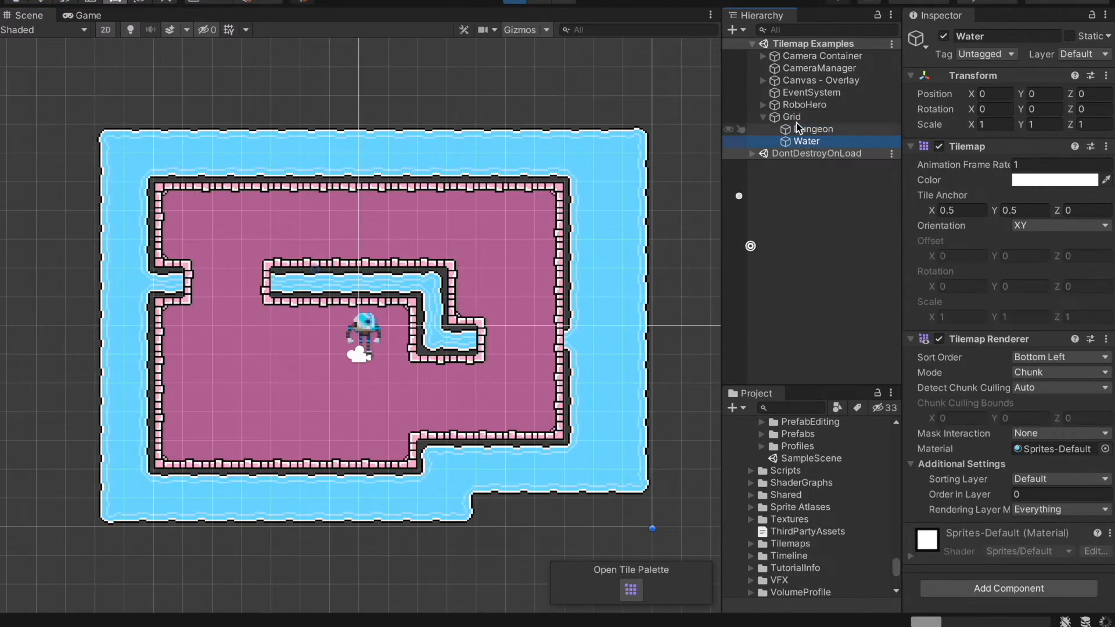
pyautogui.click(497, 265)
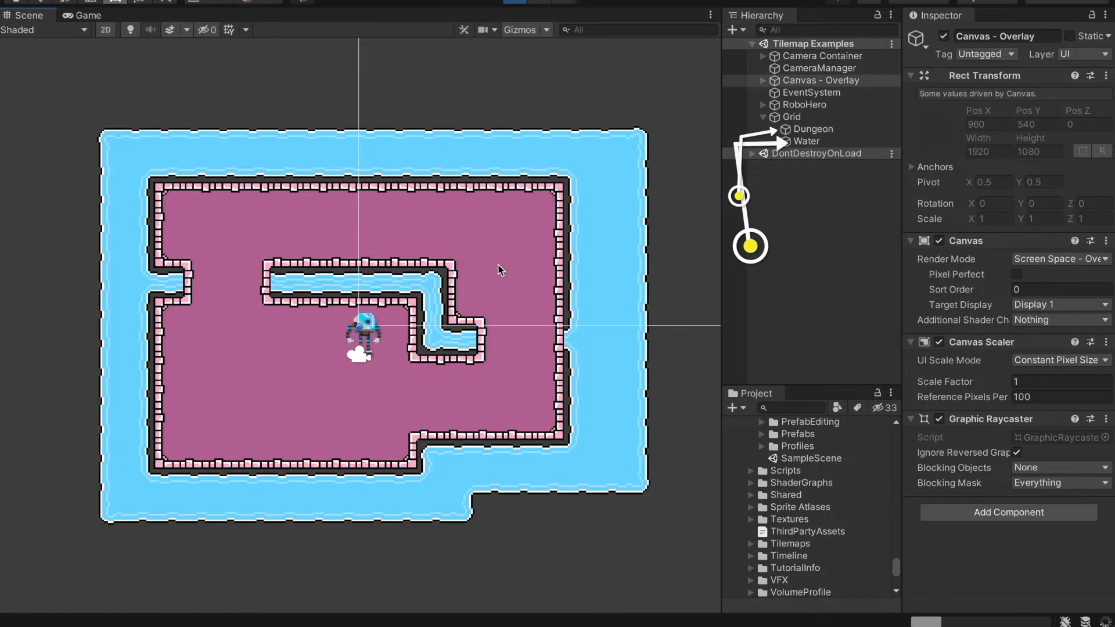
pyautogui.click(497, 236)
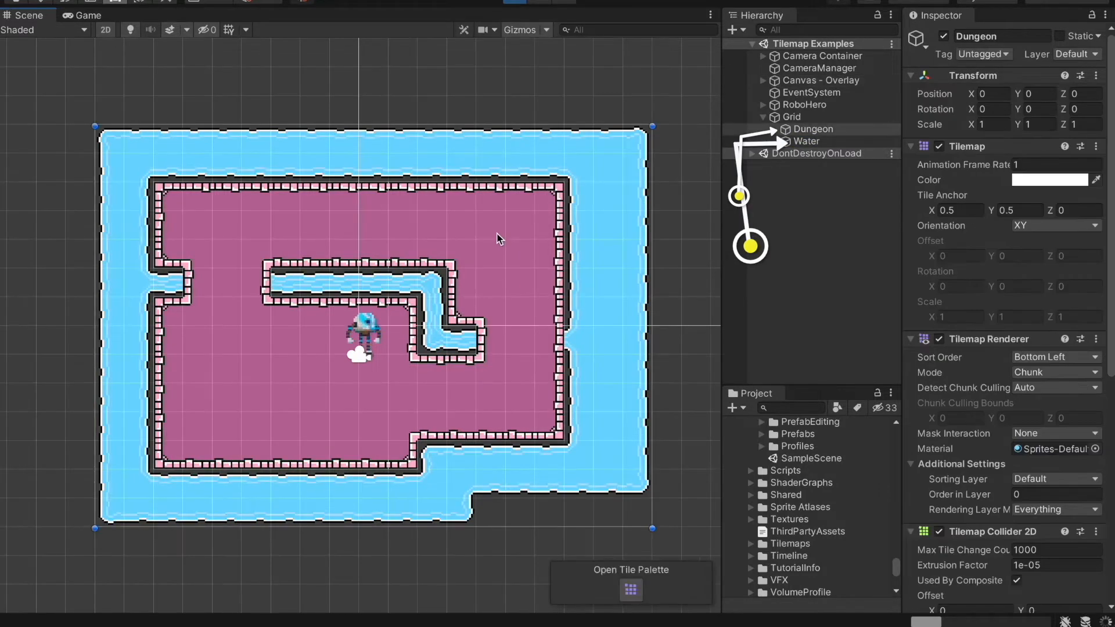
pyautogui.click(497, 234)
pyautogui.click(497, 234)
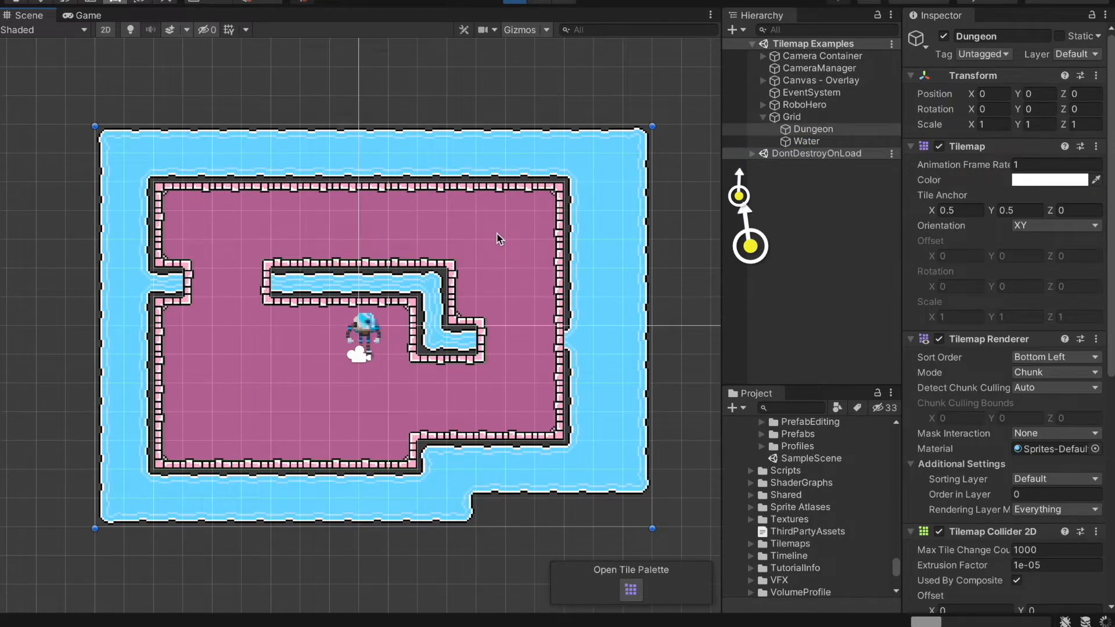
pyautogui.scroll(-6, 1088, 284)
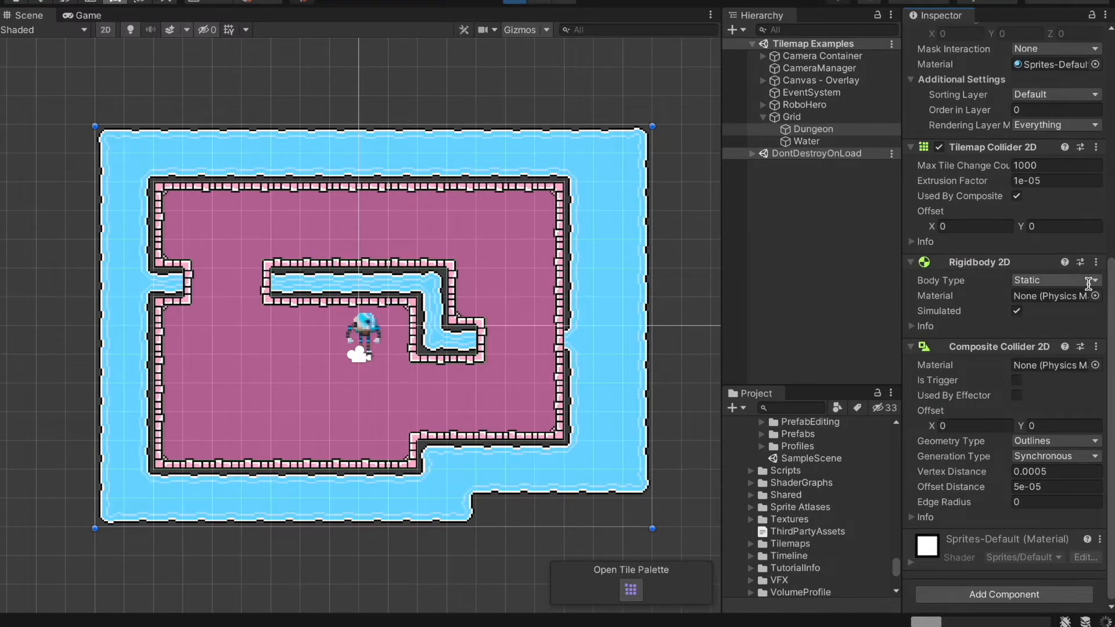
pyautogui.scroll(6, 1088, 284)
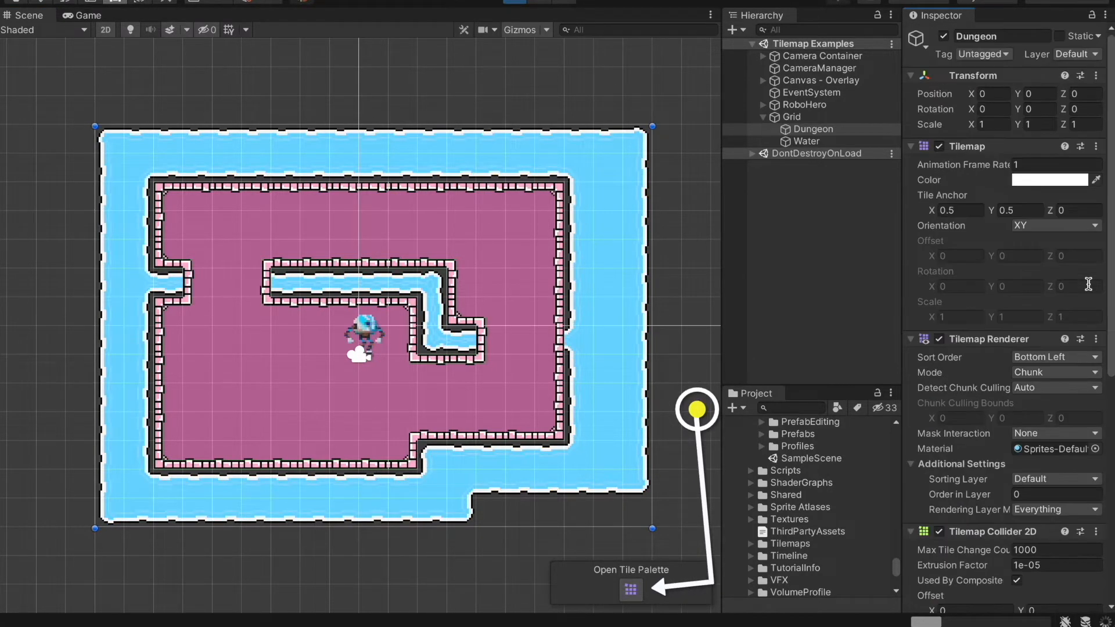
# Open the Tile Palette, dock it between the Hierarchy and the Project window, and enlarge its area.
pyautogui.click(630, 590)
pyautogui.moveTo(794, 67); pyautogui.dragTo(628, 116)
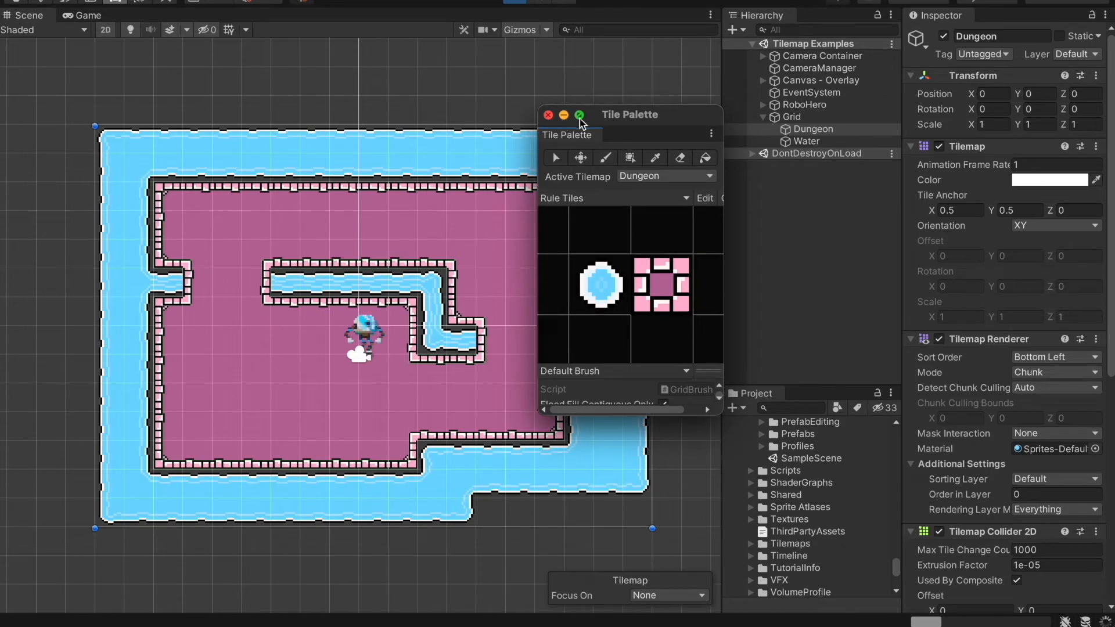
pyautogui.moveTo(580, 137); pyautogui.dragTo(831, 286)
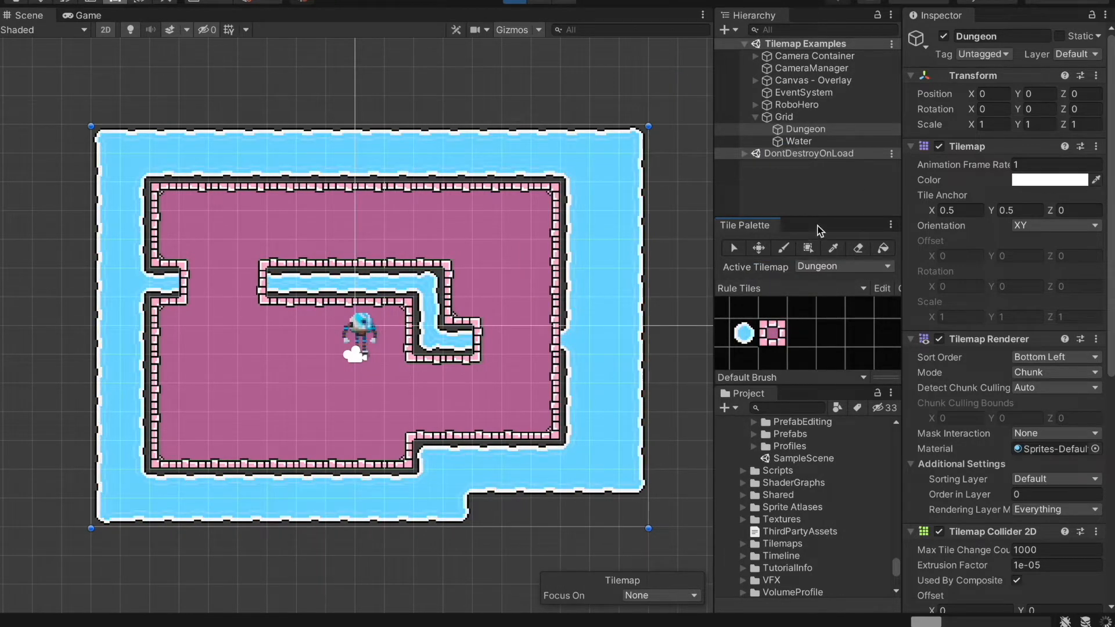
pyautogui.moveTo(820, 217); pyautogui.dragTo(820, 176)
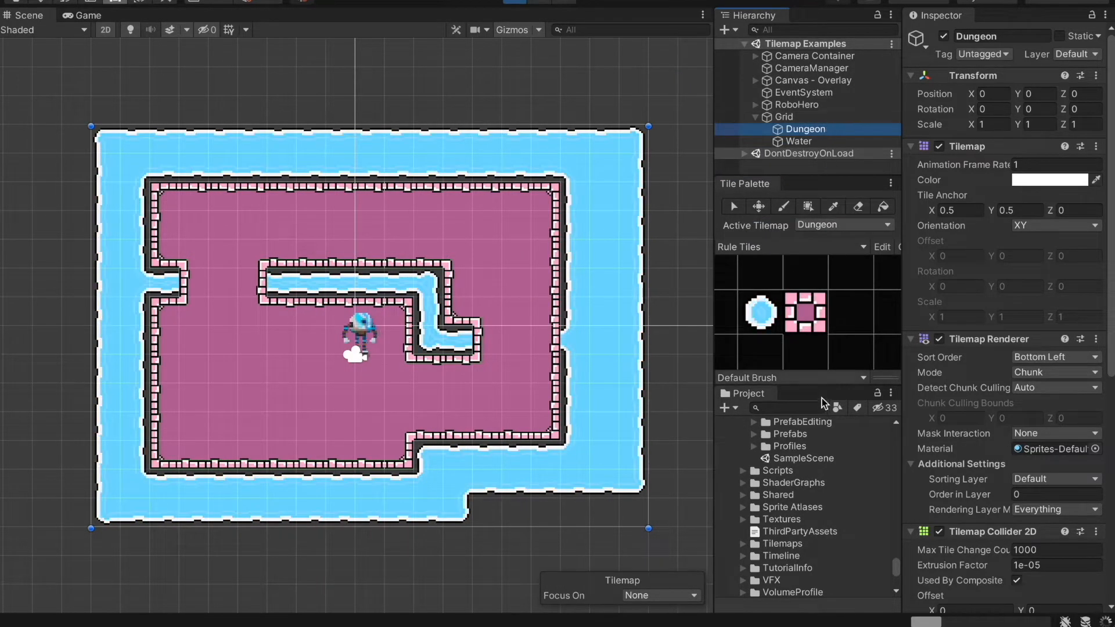
pyautogui.moveTo(826, 385); pyautogui.dragTo(824, 408)
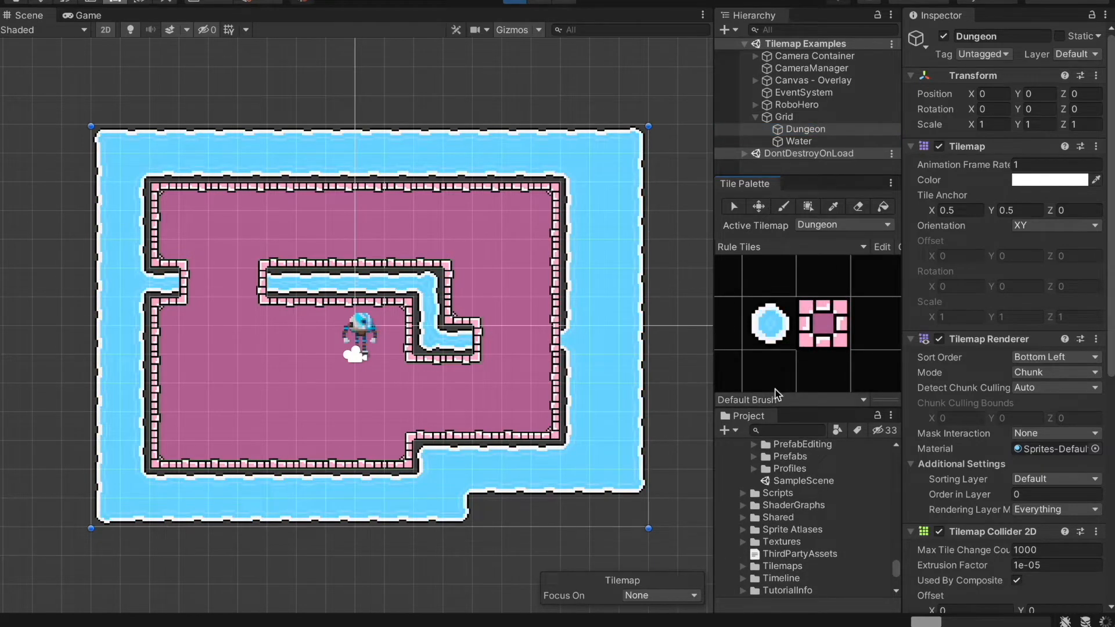
# Paint Dungeon rule tiles along the dungeon's upper wall to extend the floor upward into the surrounding water.
pyautogui.click(825, 311)
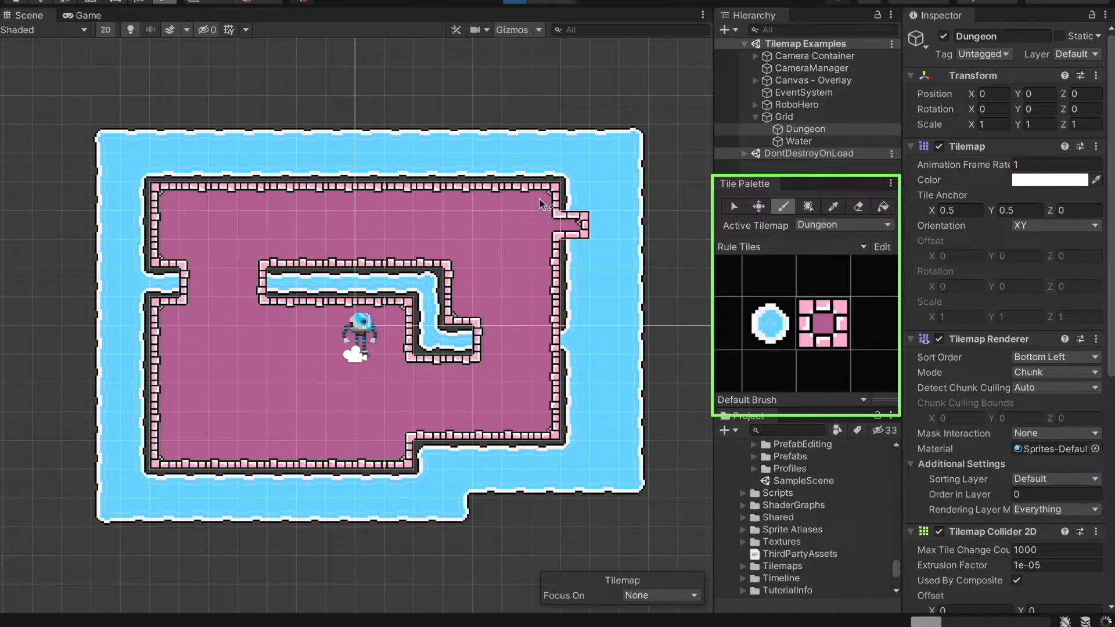
pyautogui.click(487, 173)
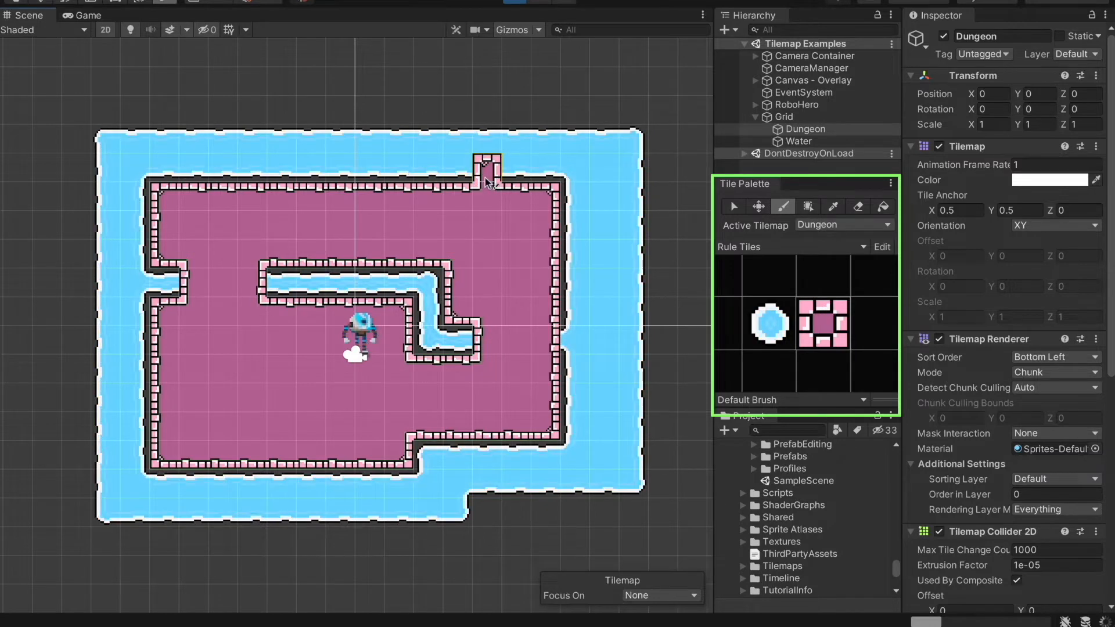
pyautogui.click(465, 181)
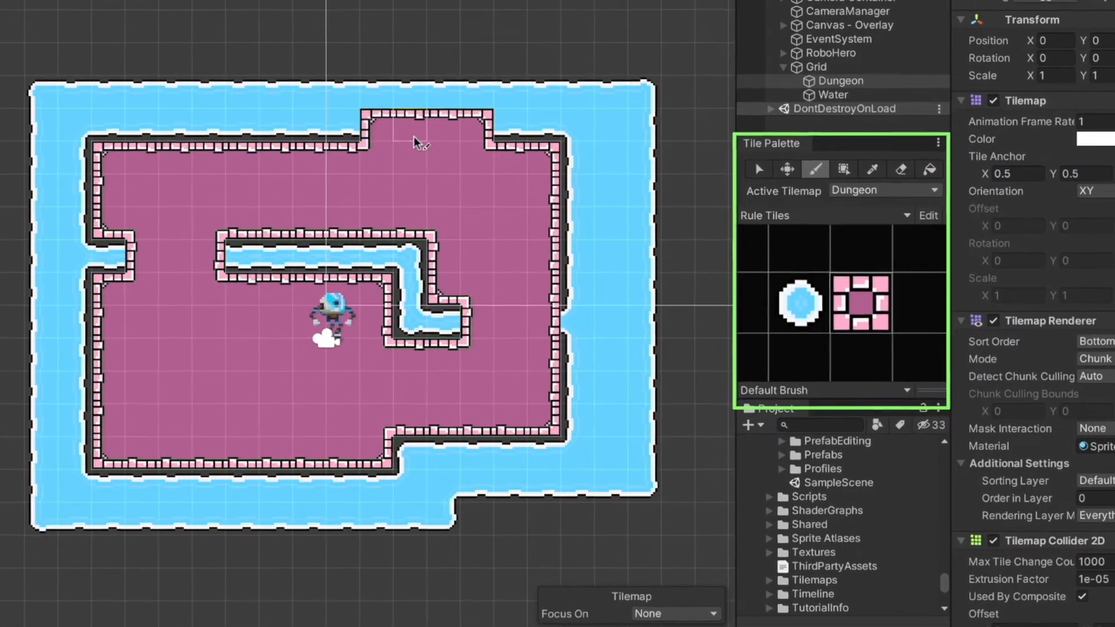
pyautogui.click(390, 182)
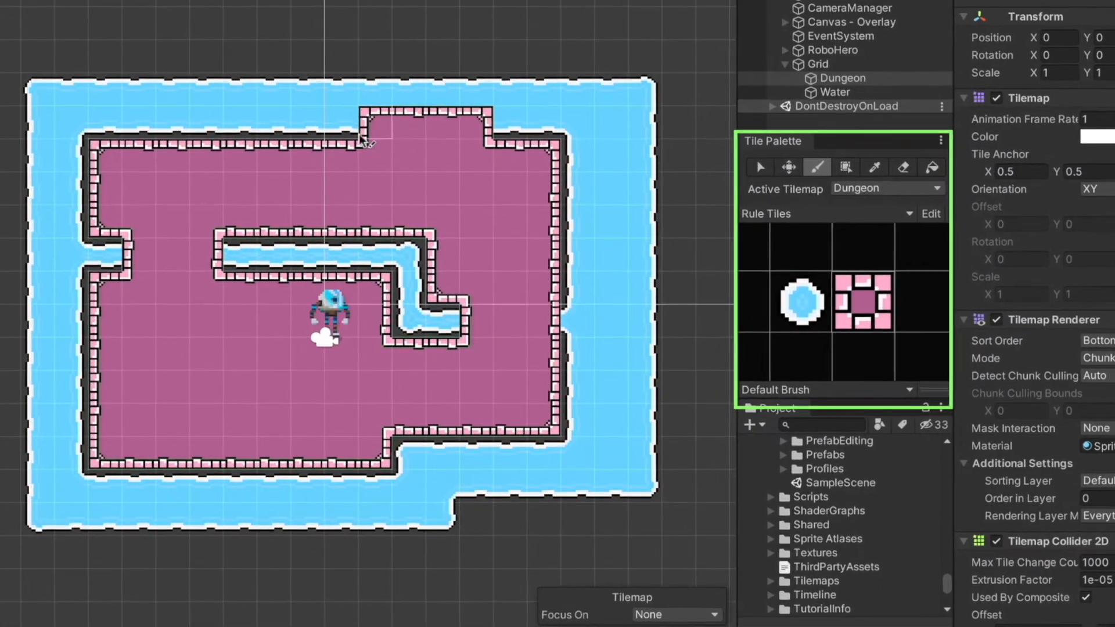
pyautogui.moveTo(349, 134); pyautogui.dragTo(137, 132)
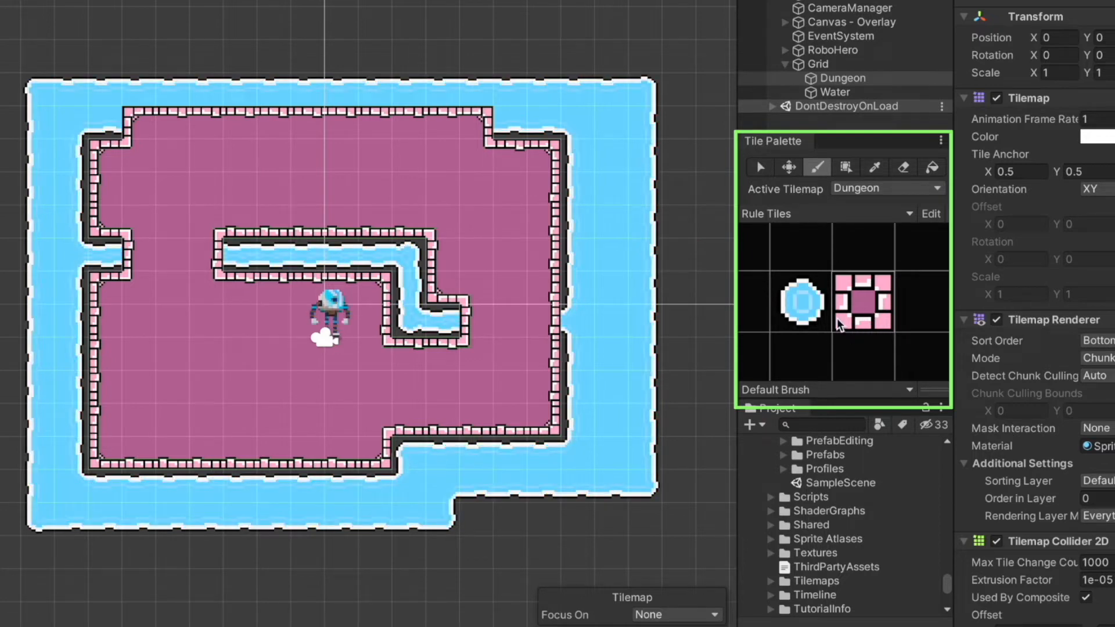
# Paint Dungeon rule tiles to add a corridor through the dungeon's right wall and an extension at its lower-right corner.
pyautogui.click(862, 322)
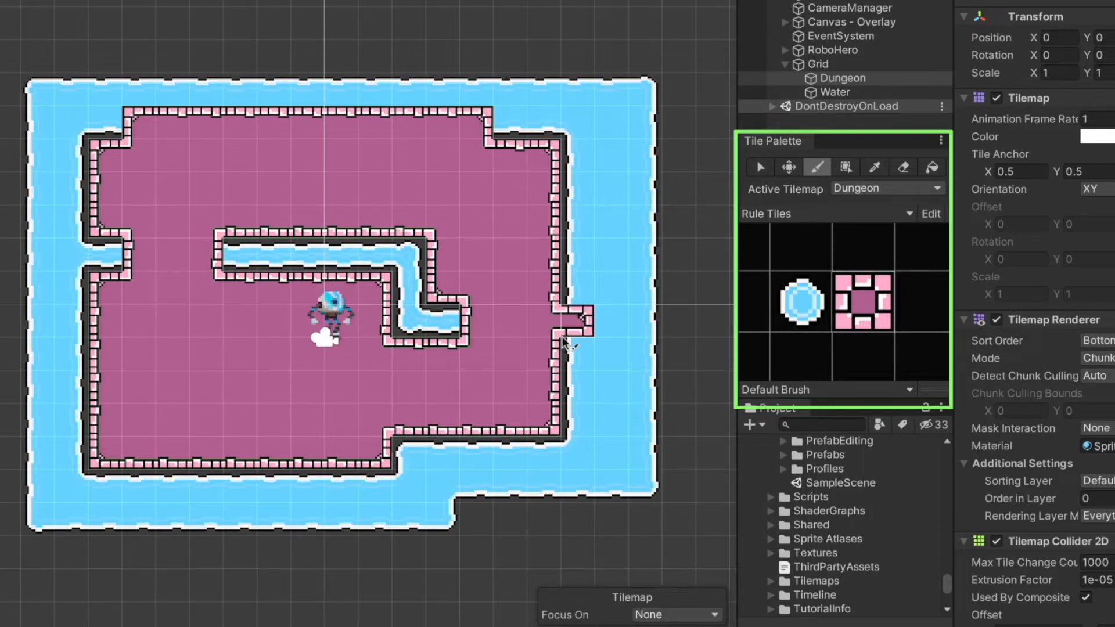
pyautogui.moveTo(564, 340)
pyautogui.mouseDown()
pyautogui.moveTo(629, 333)
pyautogui.moveTo(629, 369)
pyautogui.moveTo(568, 368)
pyautogui.mouseUp()
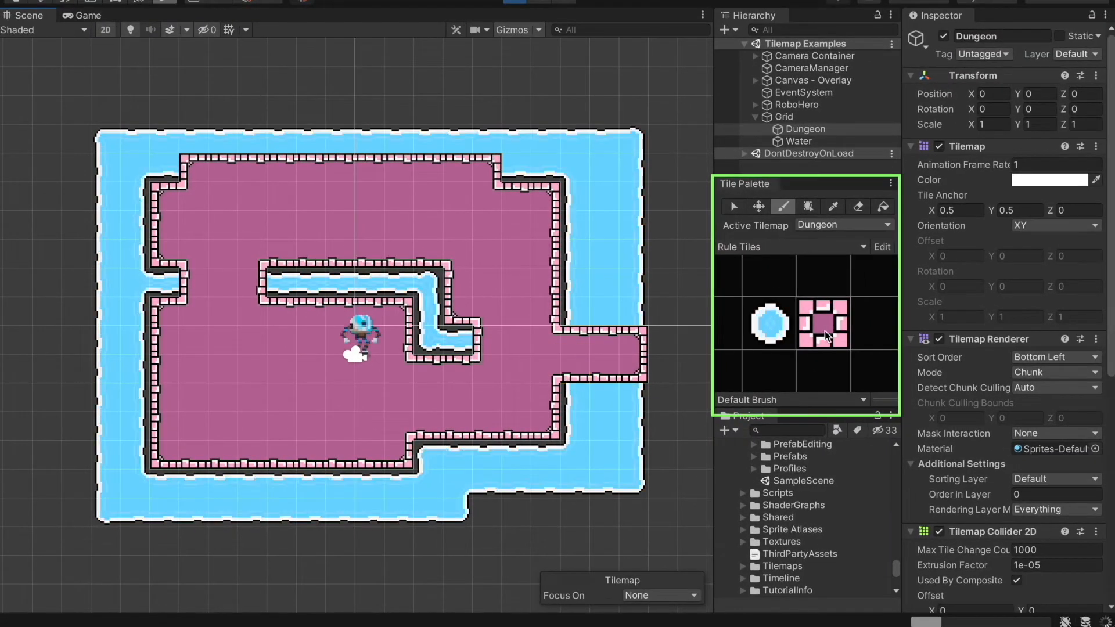
pyautogui.click(561, 454)
pyautogui.moveTo(560, 444)
pyautogui.mouseDown()
pyautogui.moveTo(581, 453)
pyautogui.moveTo(545, 483)
pyautogui.mouseUp()
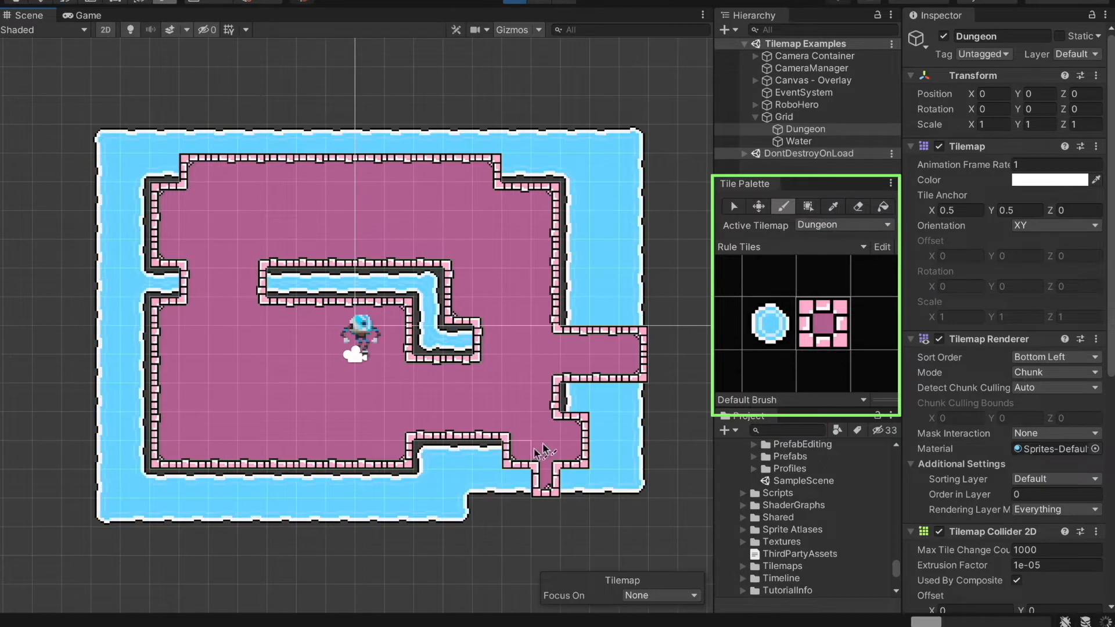
# Paint a water channel branching above the central one, and paint Dungeon tiles over part of the channel and below the lower wall.
pyautogui.click(770, 323)
pyautogui.moveTo(427, 278)
pyautogui.mouseDown()
pyautogui.moveTo(281, 280)
pyautogui.moveTo(250, 249)
pyautogui.moveTo(349, 221)
pyautogui.moveTo(363, 237)
pyautogui.mouseUp()
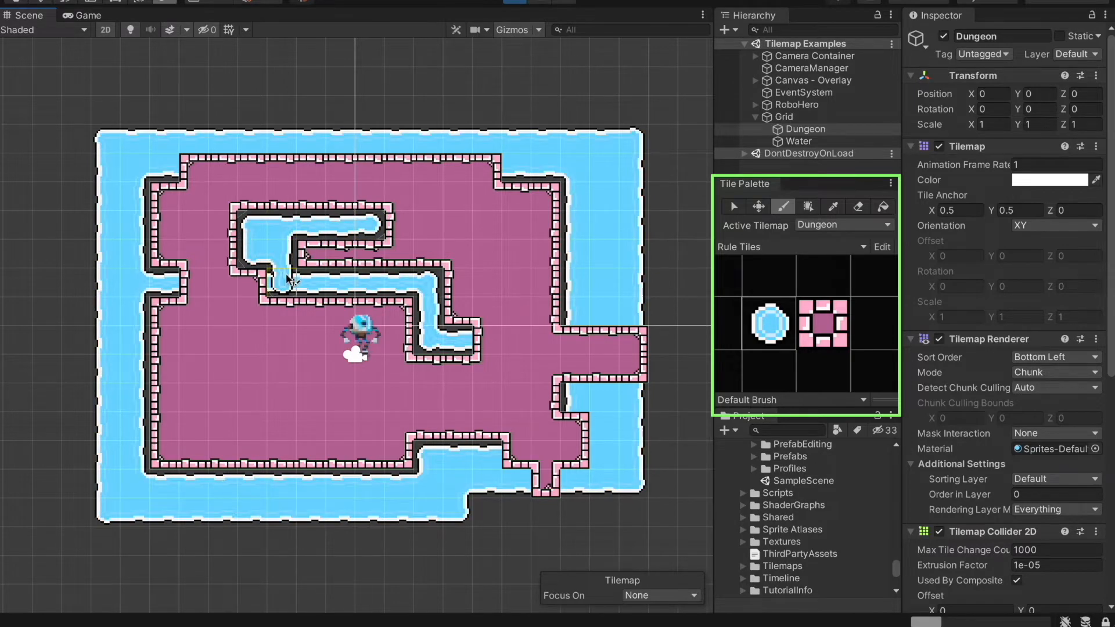
pyautogui.click(823, 323)
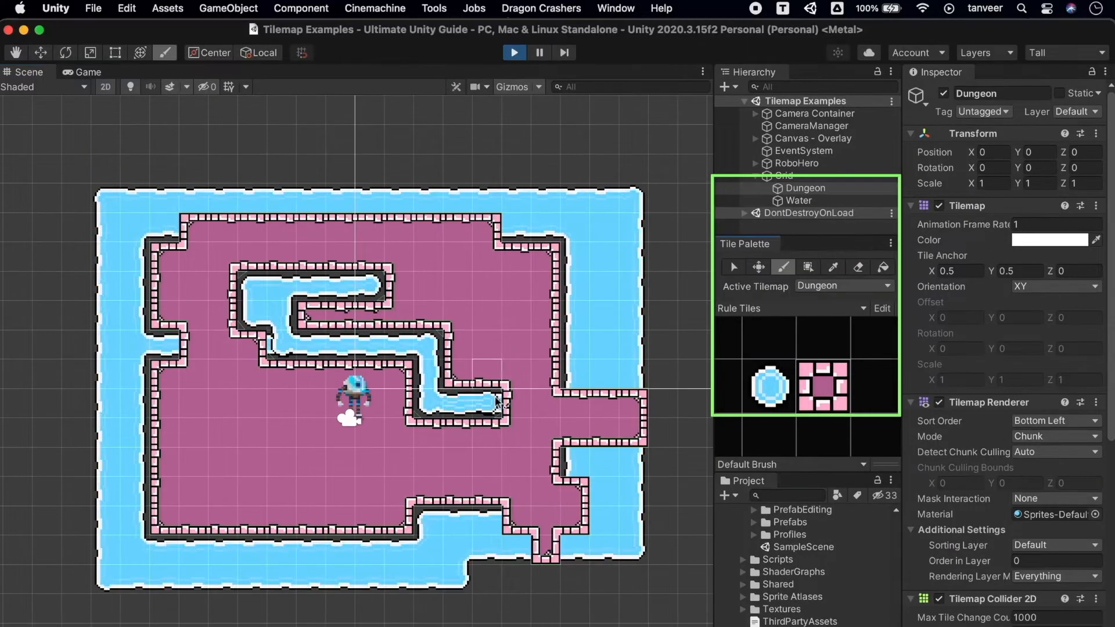
pyautogui.moveTo(497, 401); pyautogui.dragTo(386, 365)
pyautogui.moveTo(314, 543); pyautogui.dragTo(266, 540)
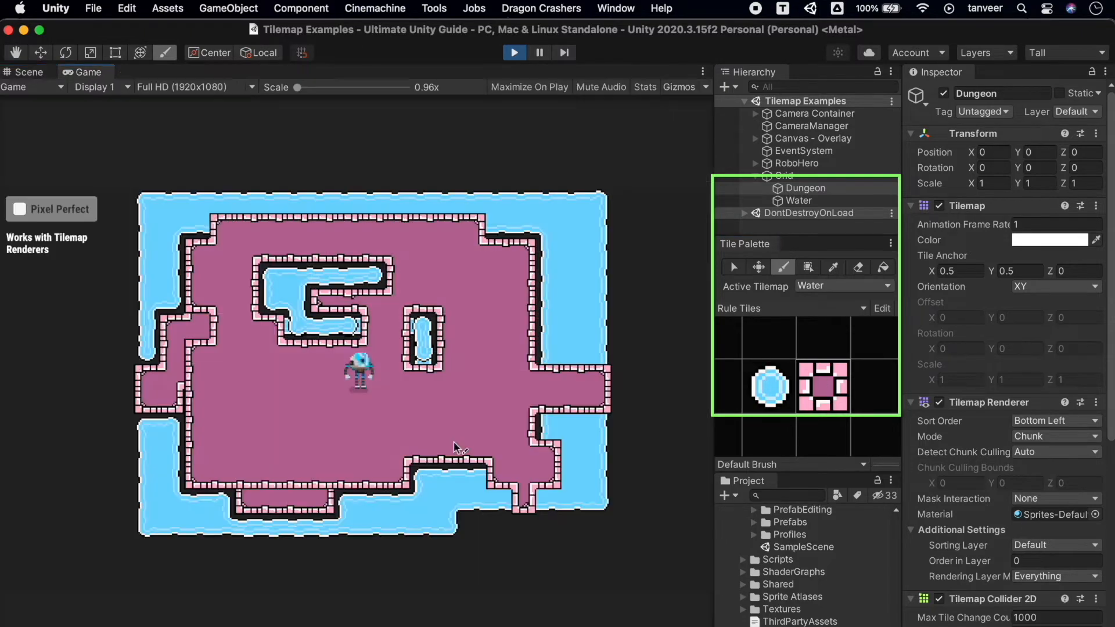
# Walk the RoboHero around the repainted dungeon and its pools in the running game to test the tilemap collisions.
pyautogui.press('Down')
pyautogui.press('Right')
pyautogui.press('Up')
pyautogui.press('Up')
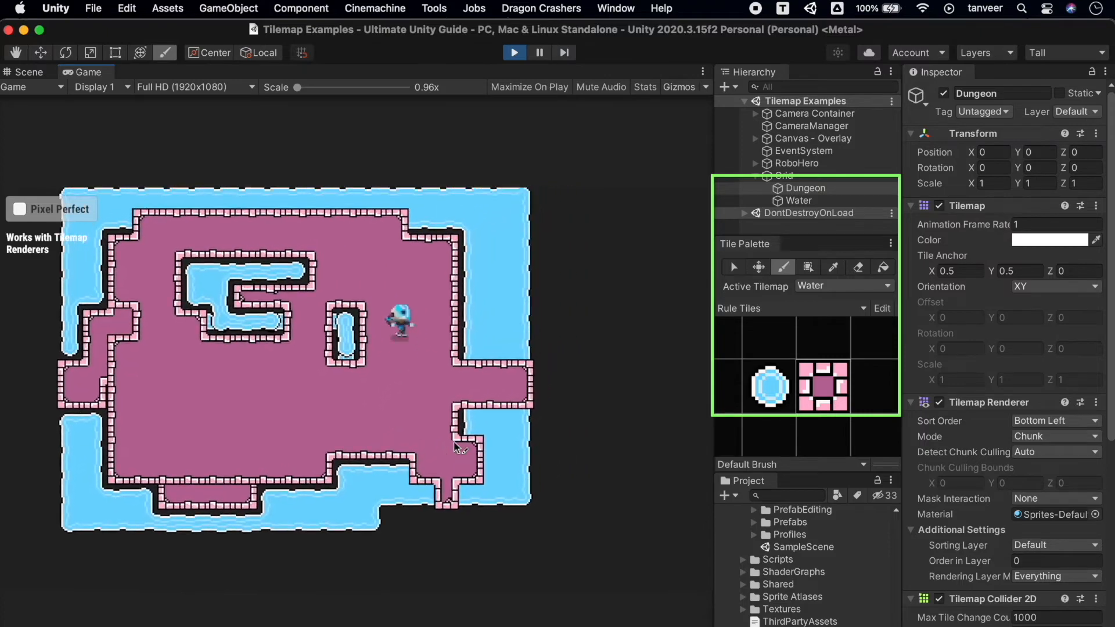
pyautogui.press('Left')
pyautogui.press('Down')
pyautogui.press('Right')
pyautogui.press('Up')
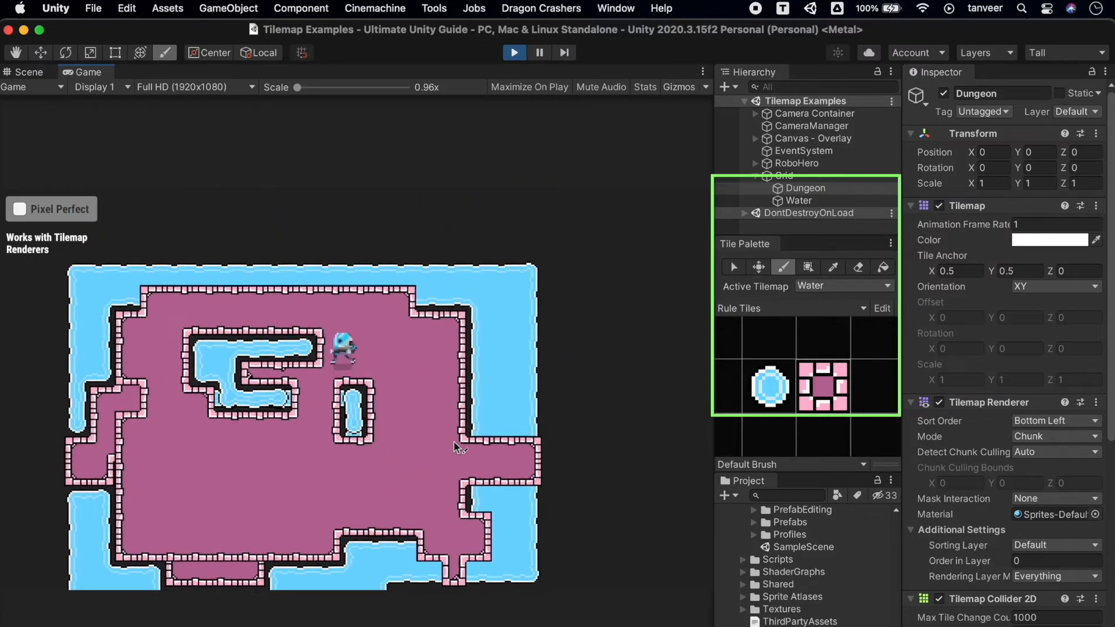
pyautogui.press('Right')
pyautogui.press('Down')
pyautogui.press('Down')
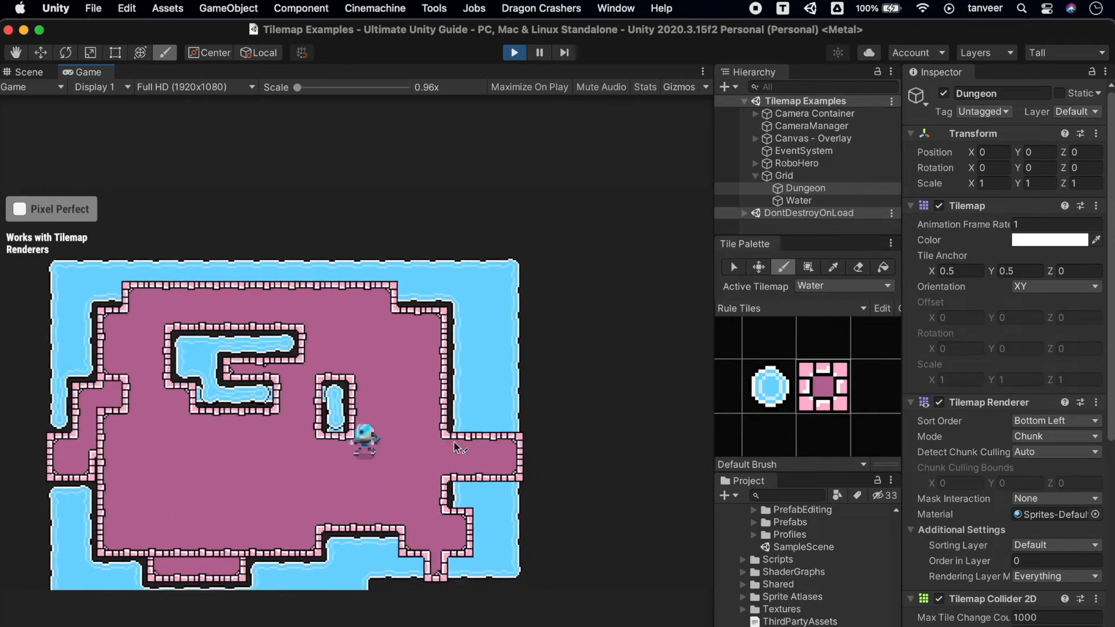
pyautogui.press('Left')
pyautogui.press('Right')
pyautogui.press('Up')
pyautogui.press('Left')
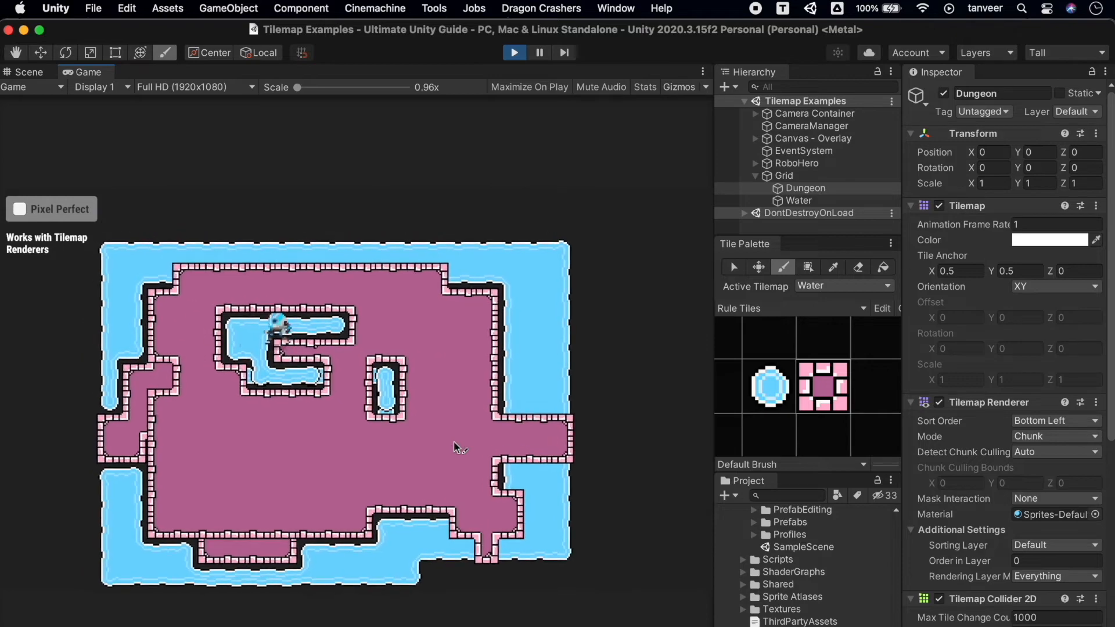
pyautogui.press('Down')
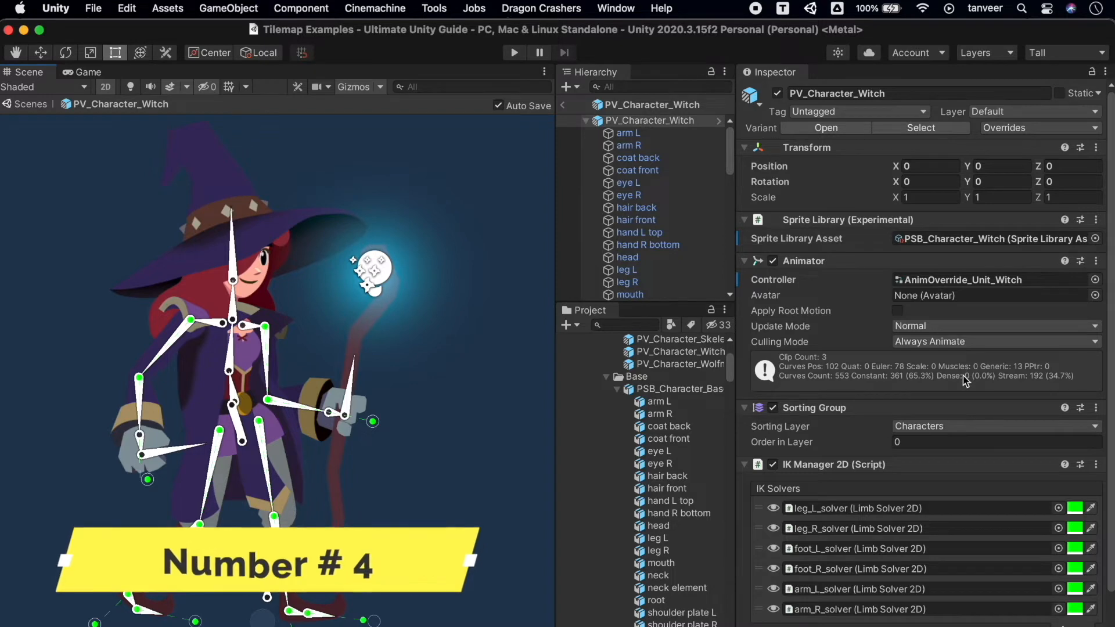
# Examine the IK Manager 2D component of PV_Character_Witch and its list of Limb Solver 2D entries.
pyautogui.scroll(-4, 963, 375)
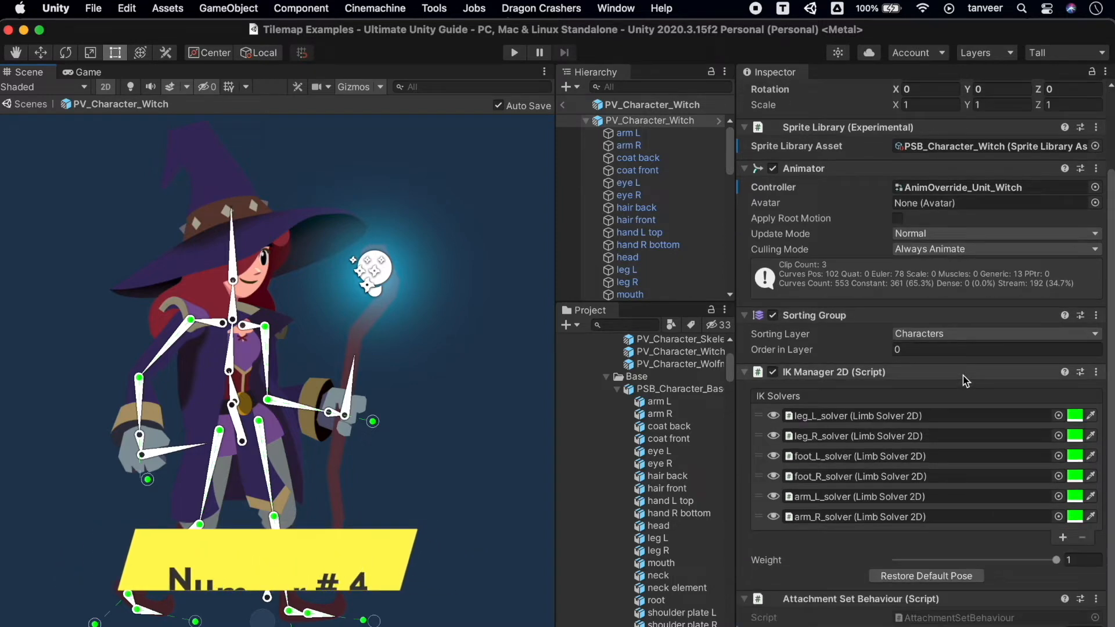
pyautogui.click(866, 375)
pyautogui.click(838, 466)
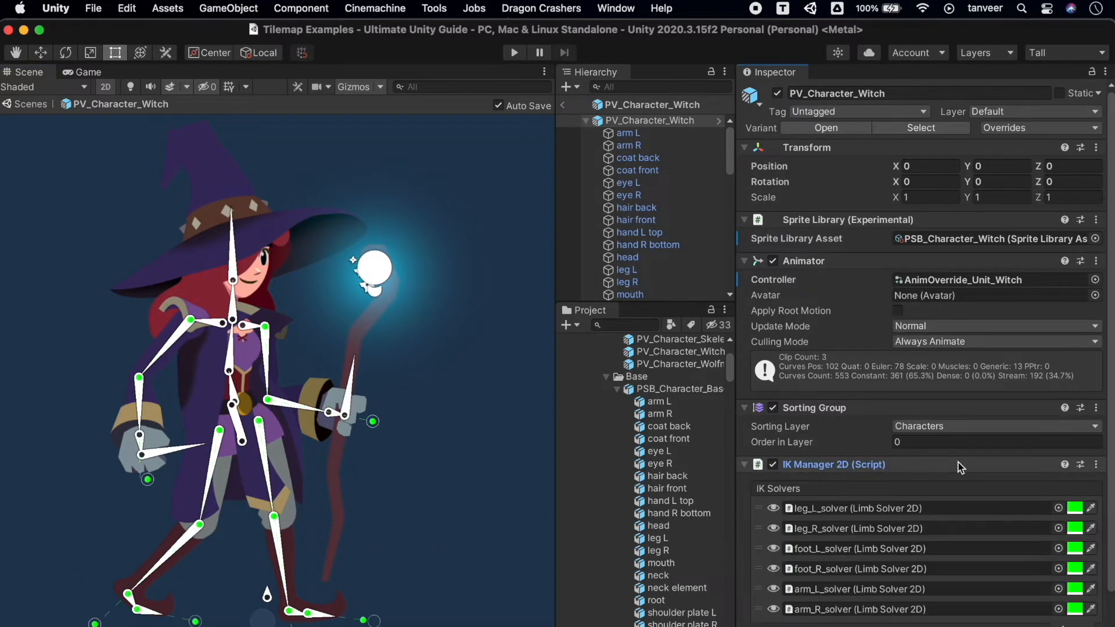
pyautogui.scroll(-4, 959, 466)
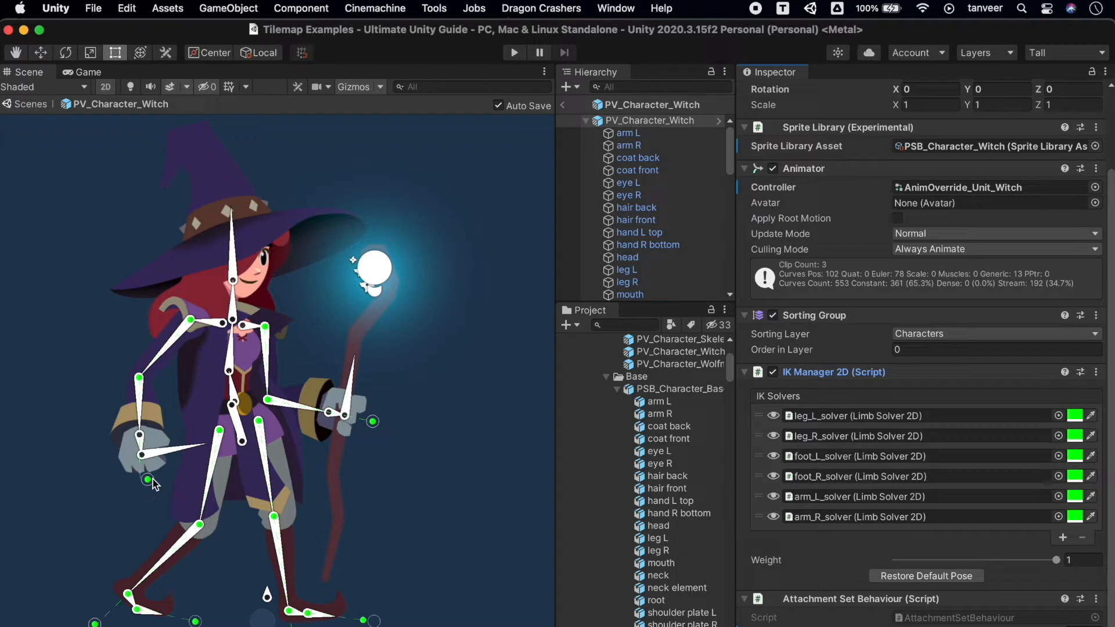
# Pose the witch with her empty hand moved outward and her staff arm raised forward using the IK targets, undoing a trial leg change.
pyautogui.moveTo(150, 481); pyautogui.dragTo(94, 495)
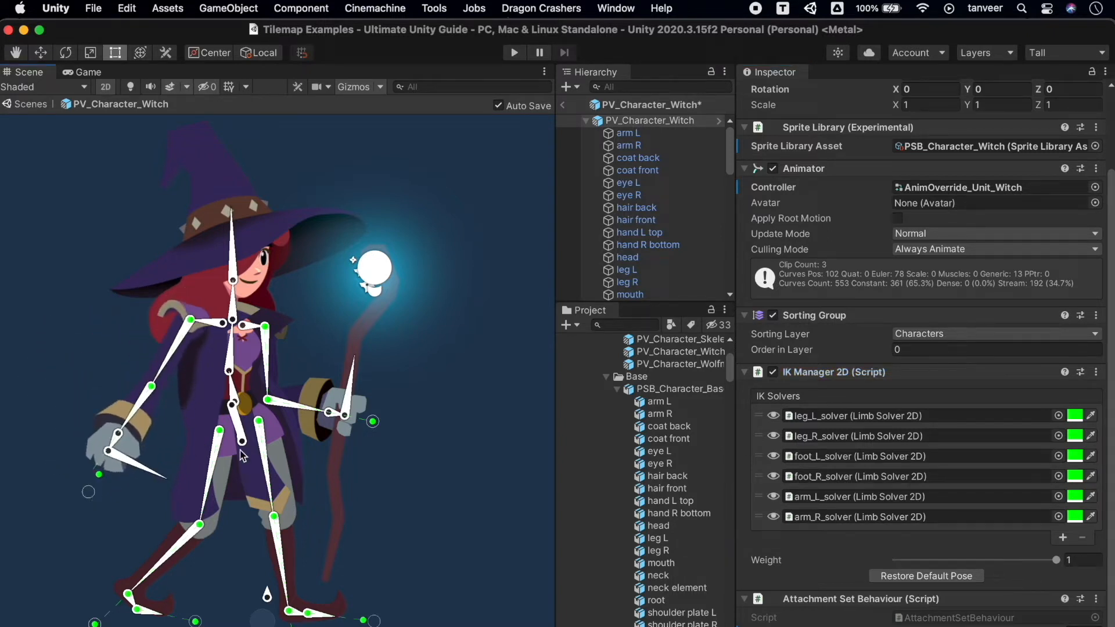
pyautogui.moveTo(375, 426); pyautogui.dragTo(468, 318)
pyautogui.moveTo(270, 523); pyautogui.dragTo(309, 522)
pyautogui.press('super+z')
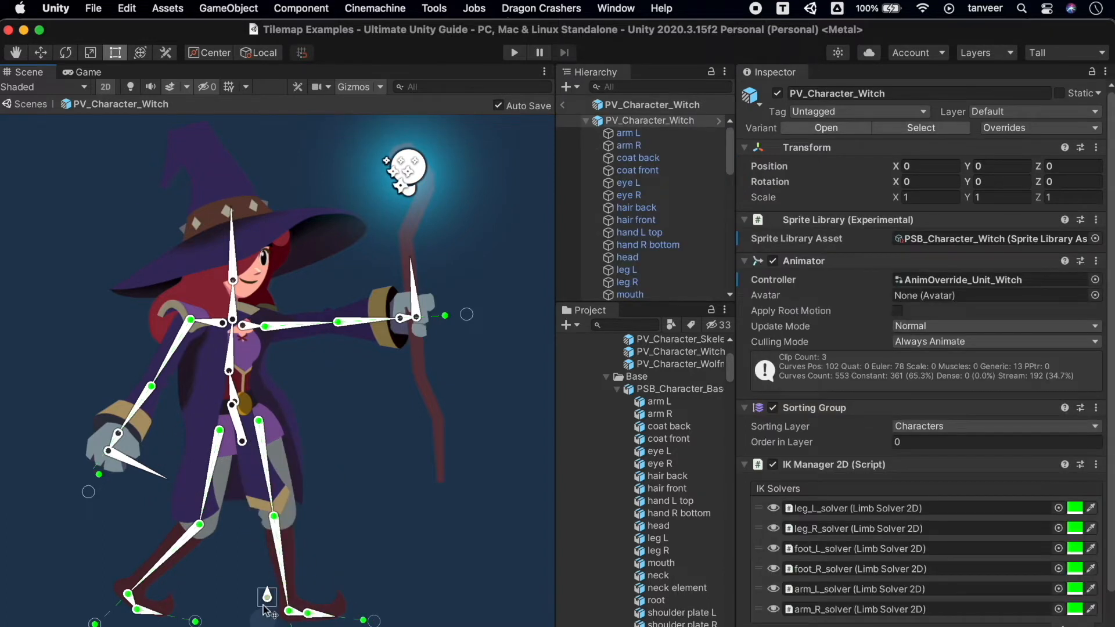
# Reposition the witch's foot target and root bone to test how her legs and body follow, undoing an excessive root move.
pyautogui.moveTo(291, 626); pyautogui.dragTo(289, 625)
pyautogui.moveTo(105, 610); pyautogui.dragTo(124, 620)
pyautogui.moveTo(267, 600); pyautogui.dragTo(2, 548)
pyautogui.moveTo(266, 567); pyautogui.dragTo(621, 522)
pyautogui.press('super+z')
pyautogui.moveTo(263, 569); pyautogui.dragTo(154, 626)
# Try moving the witch's empty-hand IK target across her torso, and undo the last pose changes.
pyautogui.moveTo(88, 492); pyautogui.dragTo(269, 446)
pyautogui.click(294, 356)
pyautogui.click(294, 356)
pyautogui.press('super+z')
pyautogui.press('super+z')
pyautogui.press('super+z')
pyautogui.press('super+z')
# Select the witch's torso sprite and examine its Sprite Skin bones and Sprite Resolver settings.
pyautogui.click(238, 459)
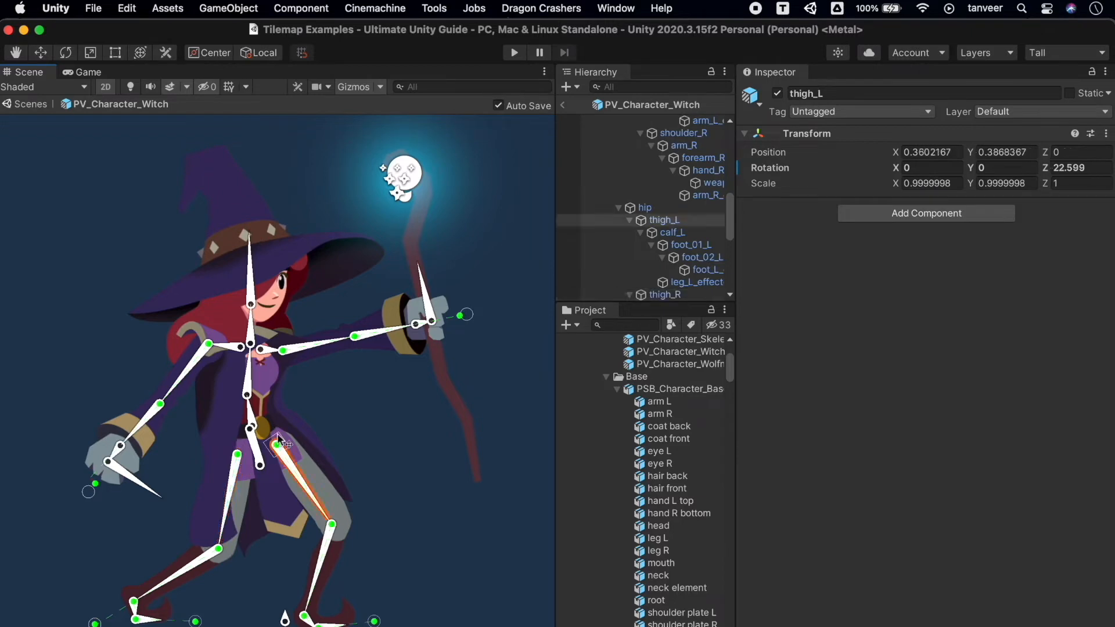
pyautogui.click(260, 396)
pyautogui.click(270, 376)
pyautogui.click(273, 381)
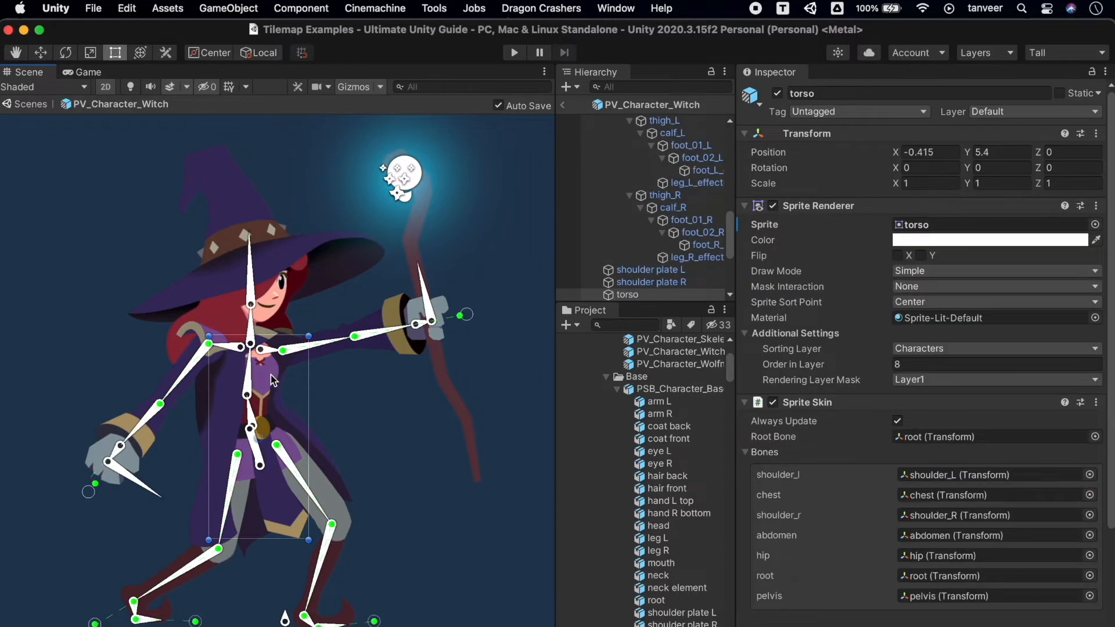
pyautogui.scroll(-5, 982, 458)
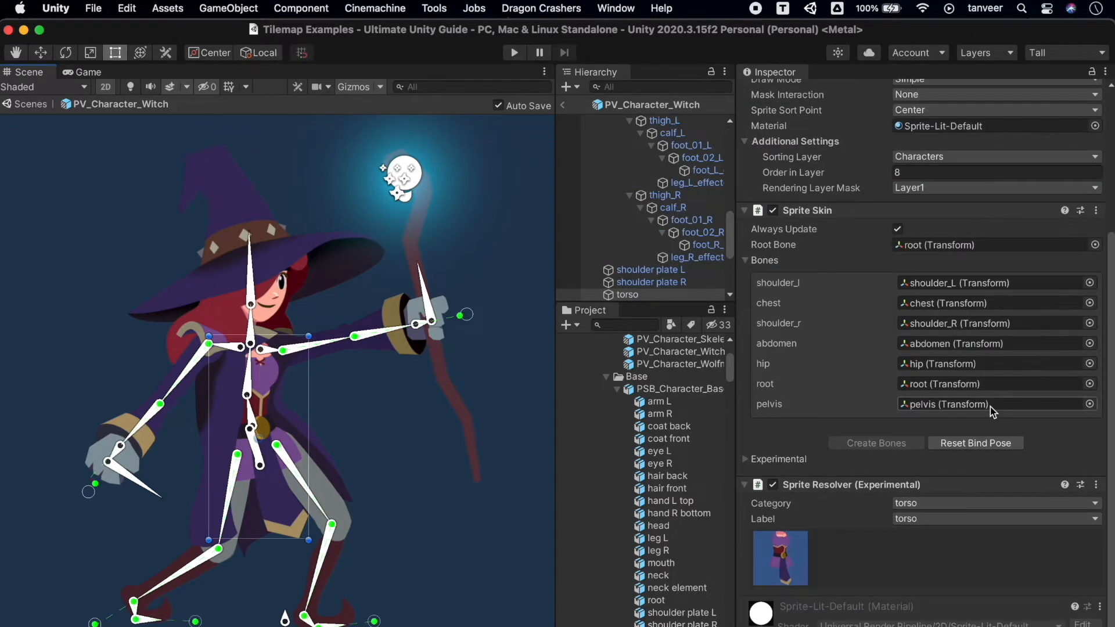
pyautogui.scroll(2, 993, 412)
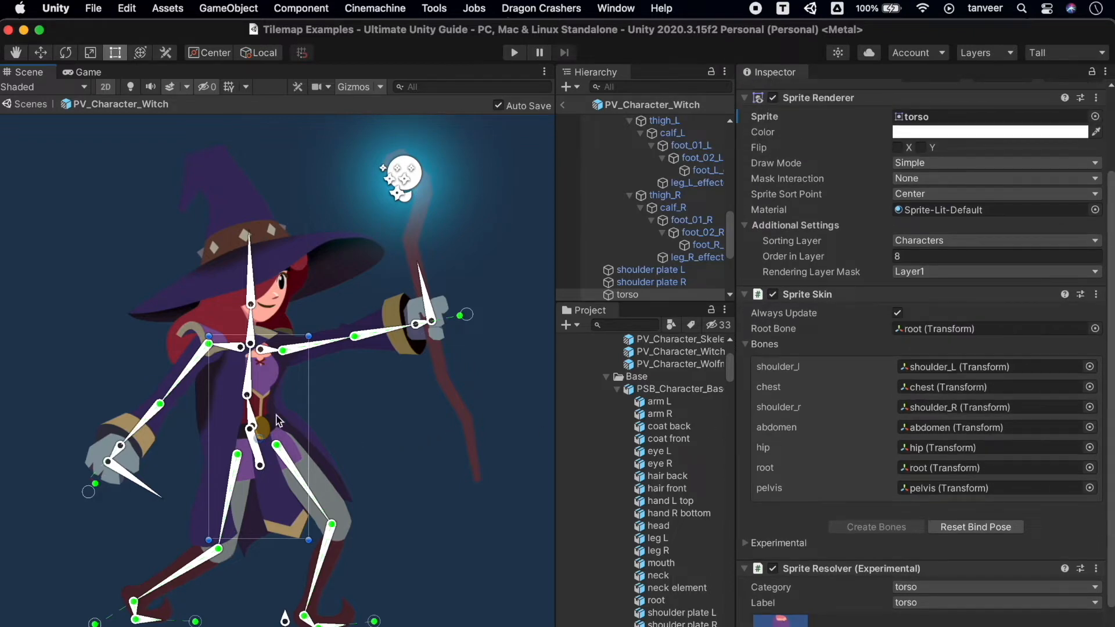
# Recolour the witch's IK solvers, with leg_R_solver pink, foot_L_solver blue, foot_R_solver mint green, arm_L_solver violet and arm_R_solver yellow.
pyautogui.click(356, 451)
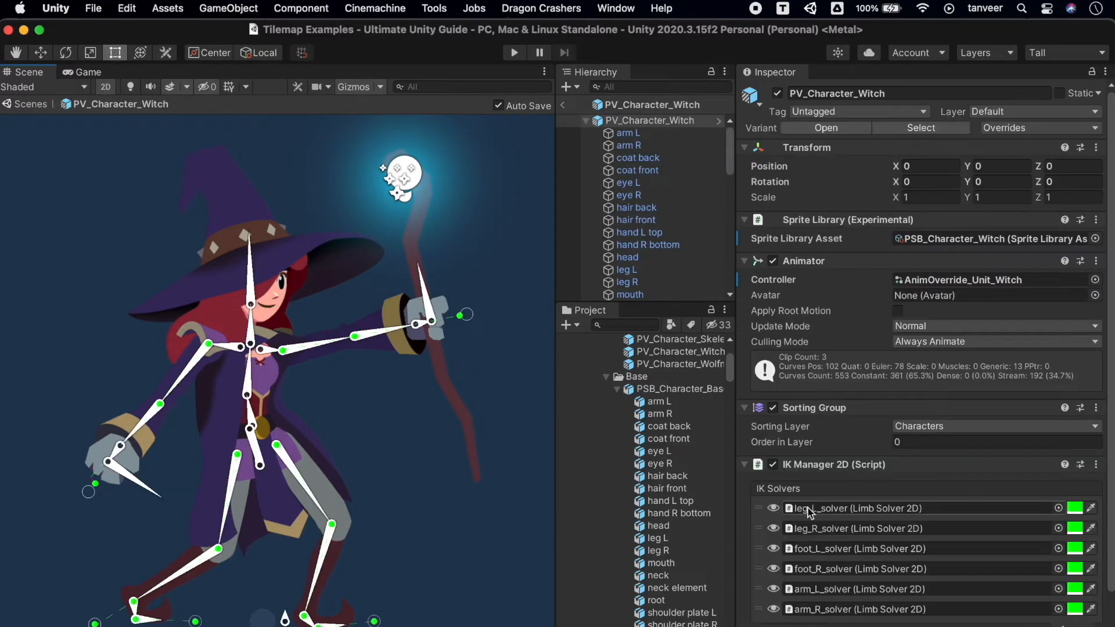
pyautogui.scroll(-3, 809, 514)
pyautogui.click(1078, 436)
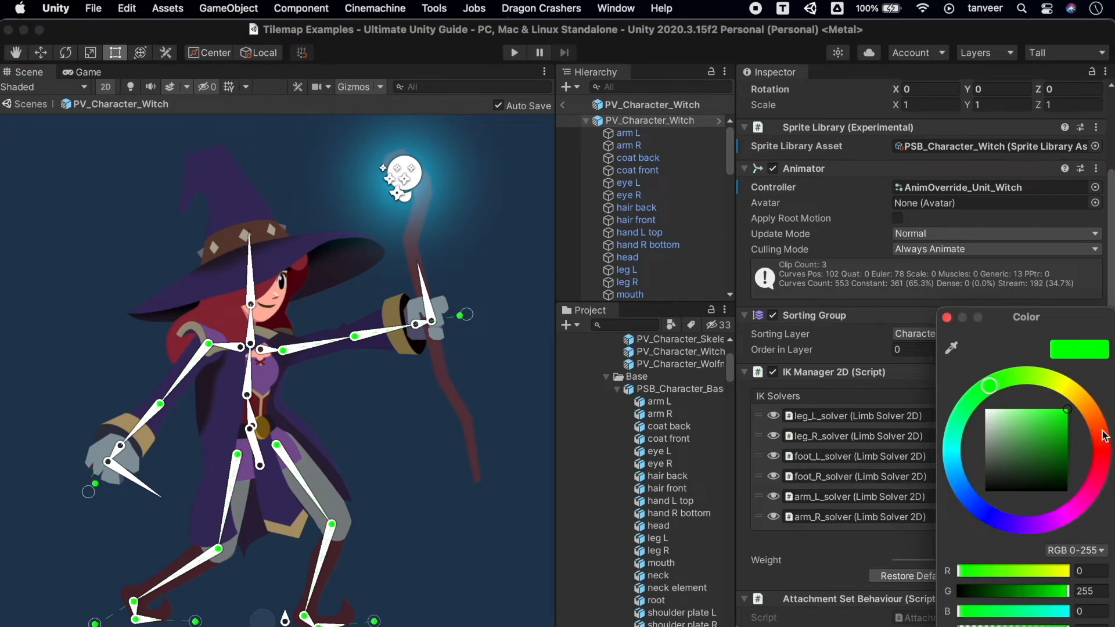
pyautogui.moveTo(1104, 435); pyautogui.dragTo(1102, 517)
pyautogui.click(894, 552)
pyautogui.click(1078, 457)
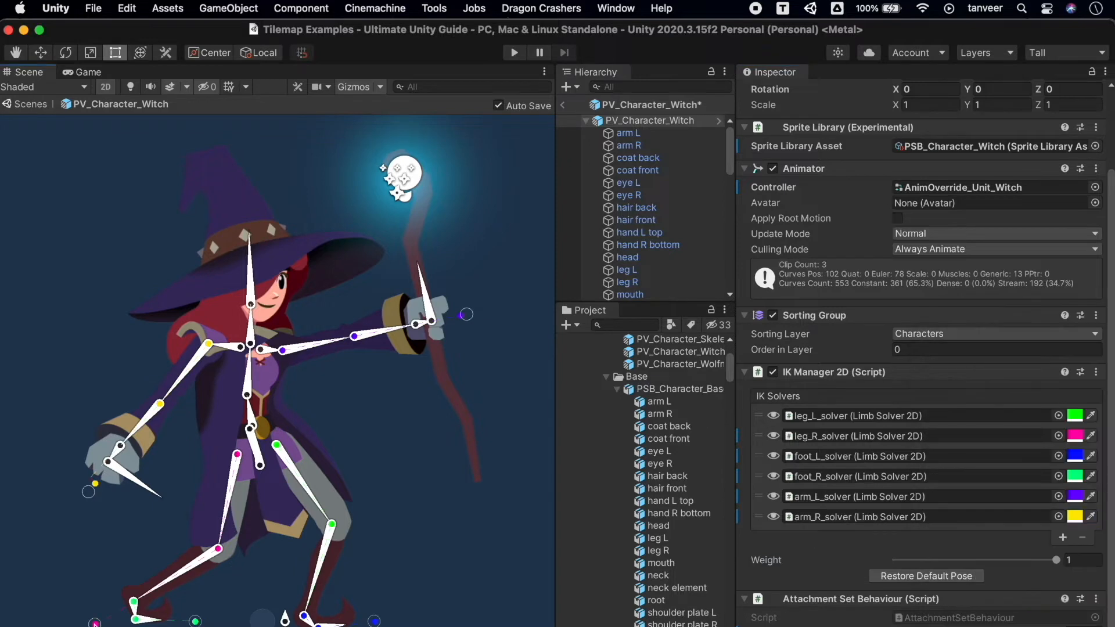
# Repose the witch by bringing her foot and hand IK targets closer to her body, undoing a trial move of the root bone.
pyautogui.moveTo(94, 624); pyautogui.dragTo(76, 549)
pyautogui.moveTo(88, 492); pyautogui.dragTo(145, 451)
pyautogui.moveTo(466, 314); pyautogui.dragTo(392, 383)
pyautogui.moveTo(144, 450); pyautogui.dragTo(148, 488)
pyautogui.scroll(-3, 143, 477)
pyautogui.moveTo(239, 504); pyautogui.dragTo(499, 407)
pyautogui.press('super+z')
# Set the witch's Sorting Group layer to Main and lower the IK Manager 2D weight to about 0.26.
pyautogui.scroll(-3, 970, 490)
pyautogui.click(1021, 335)
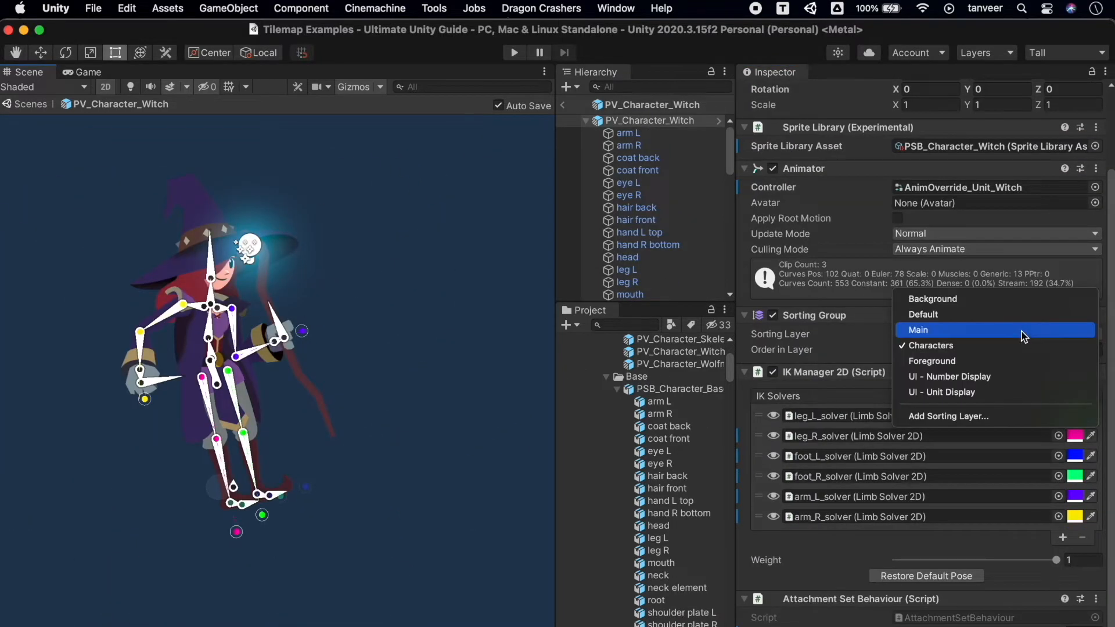
pyautogui.click(1024, 330)
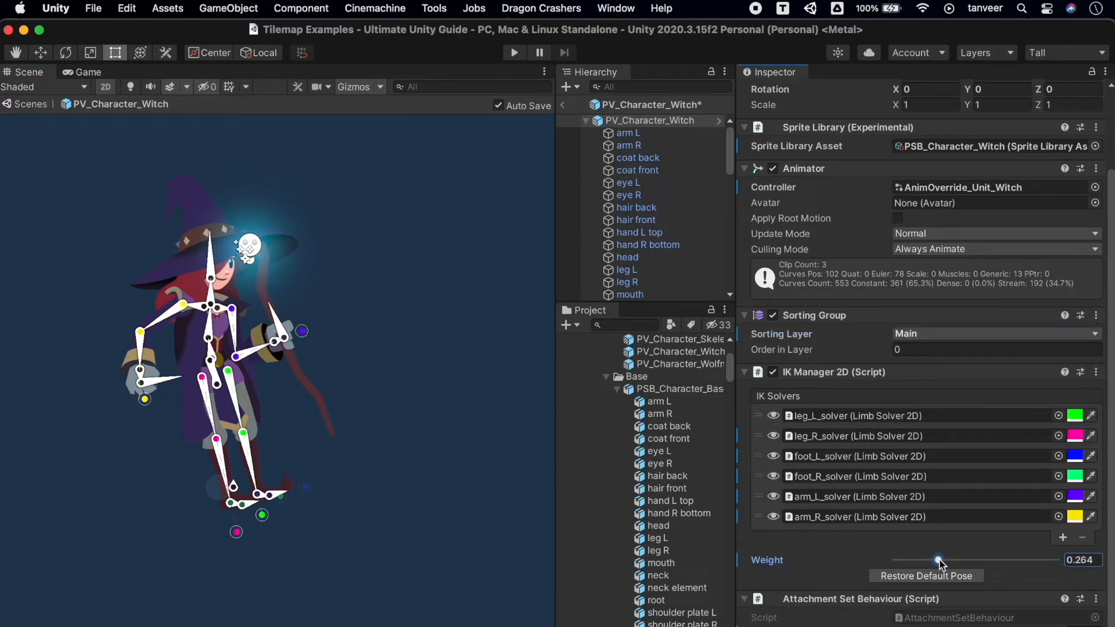
# Try moving the witch's root bone up and to the left with the reduced IK weight, and undo the move.
pyautogui.moveTo(232, 499); pyautogui.dragTo(212, 455)
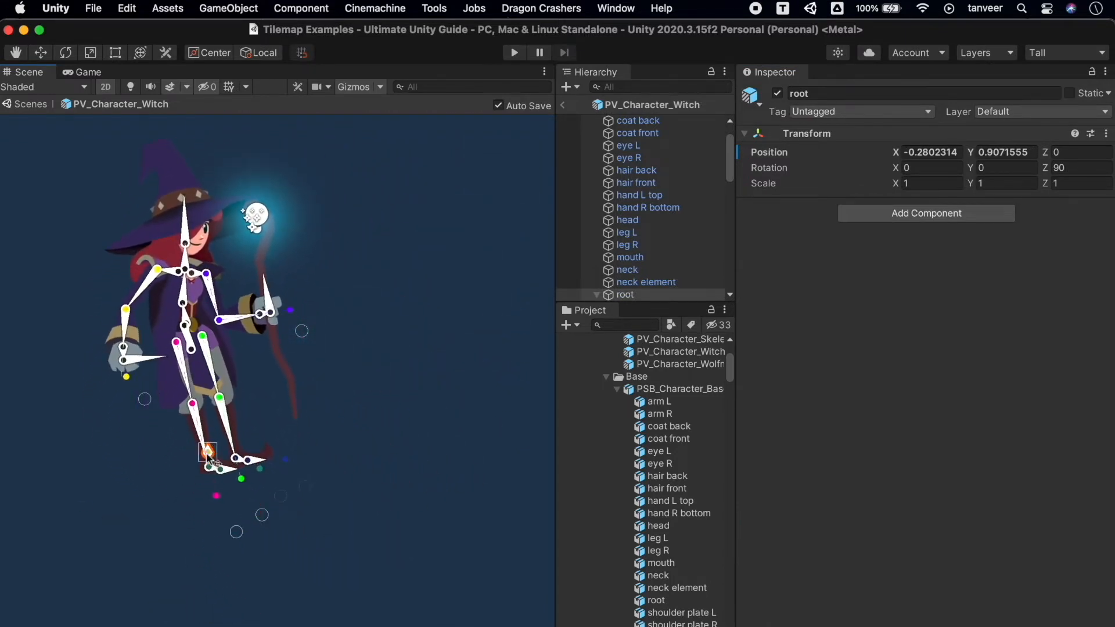
pyautogui.press('super+z')
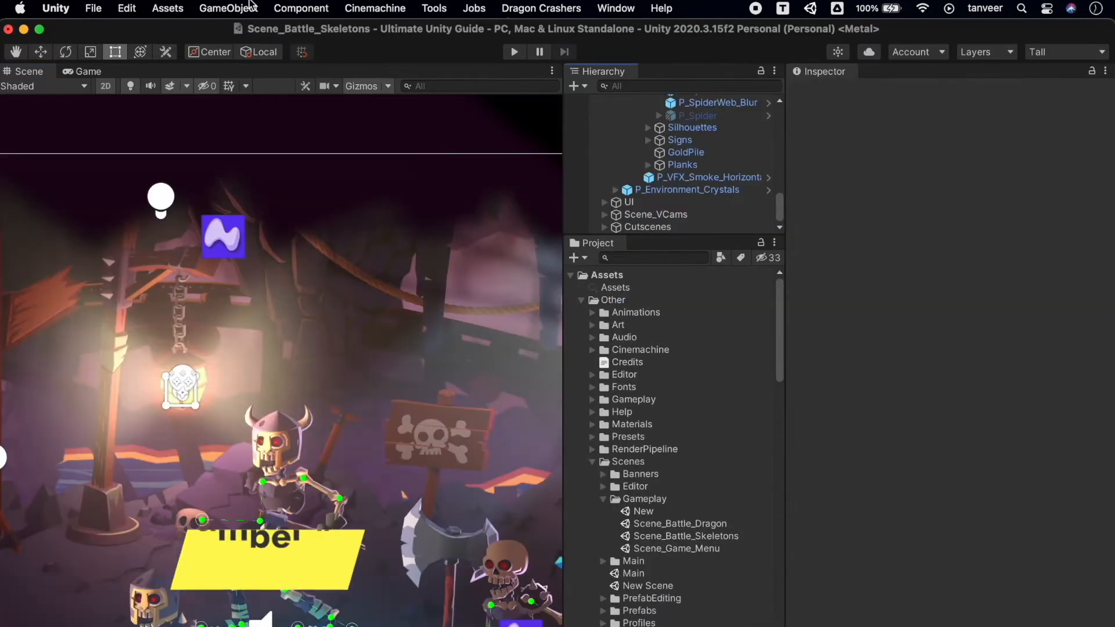
# Add a Freeform Light 2D (Experimental) to the Scene_Battle_Skeletons scene.
pyautogui.click(228, 9)
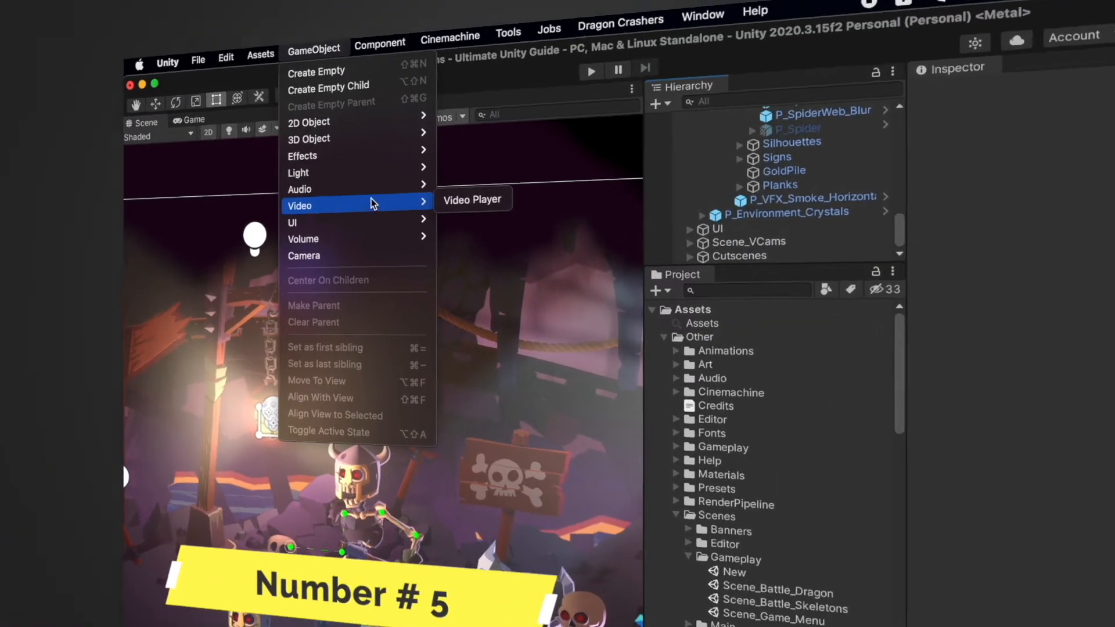
pyautogui.moveTo(278, 134)
pyautogui.moveTo(407, 133)
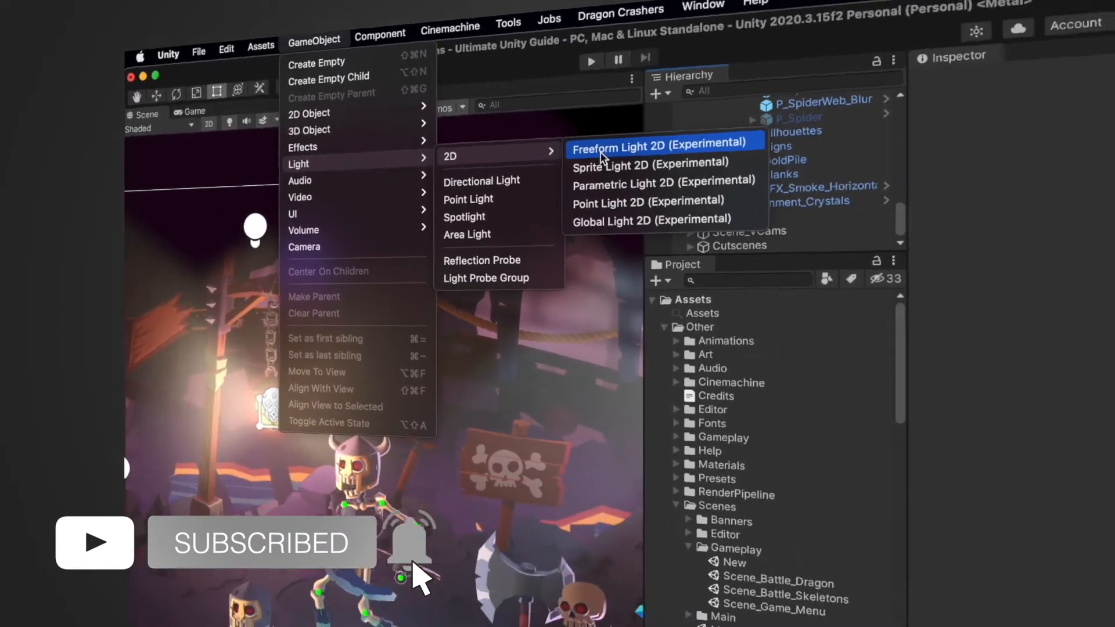
pyautogui.click(602, 152)
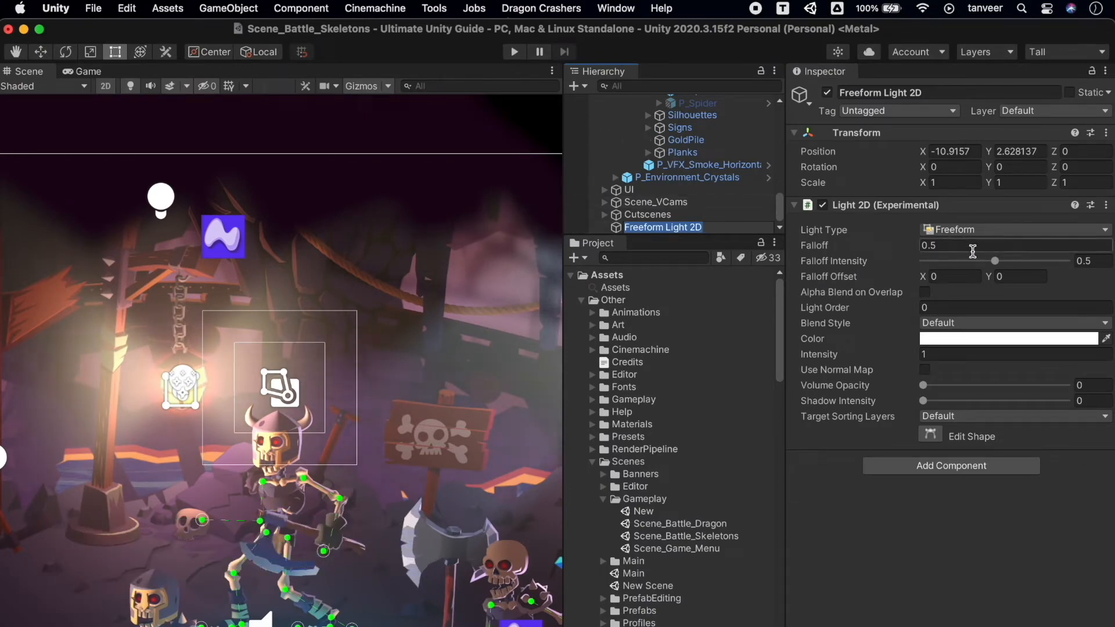
# Try a green hue for the Freeform Light 2D's color, and reduce its Intensity to 0.21.
pyautogui.click(993, 340)
pyautogui.click(1001, 394)
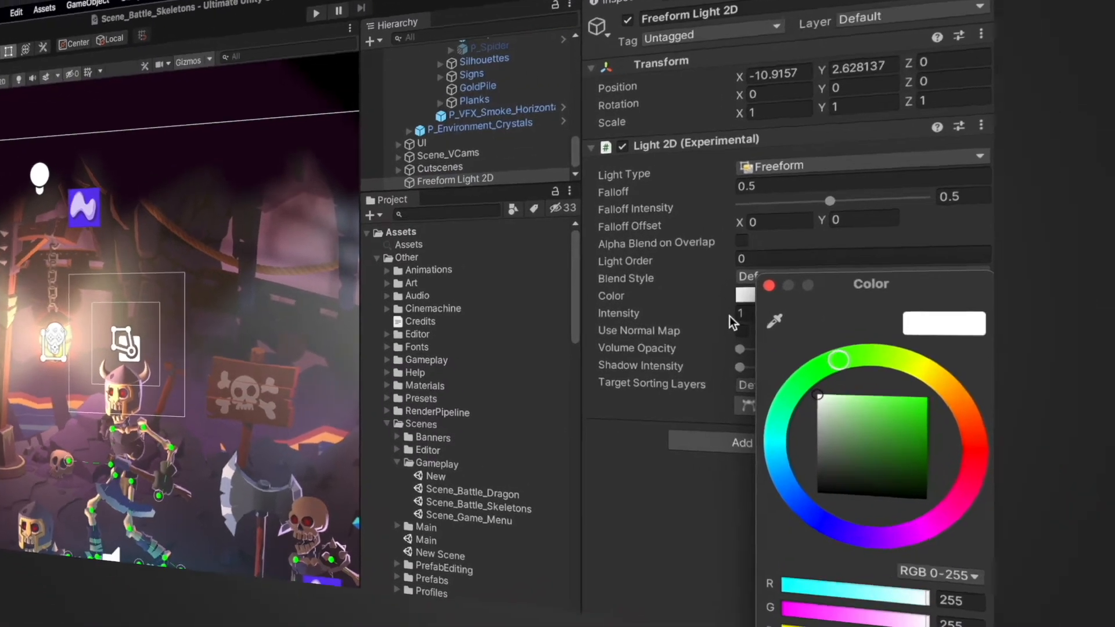
pyautogui.moveTo(910, 354); pyautogui.dragTo(872, 354)
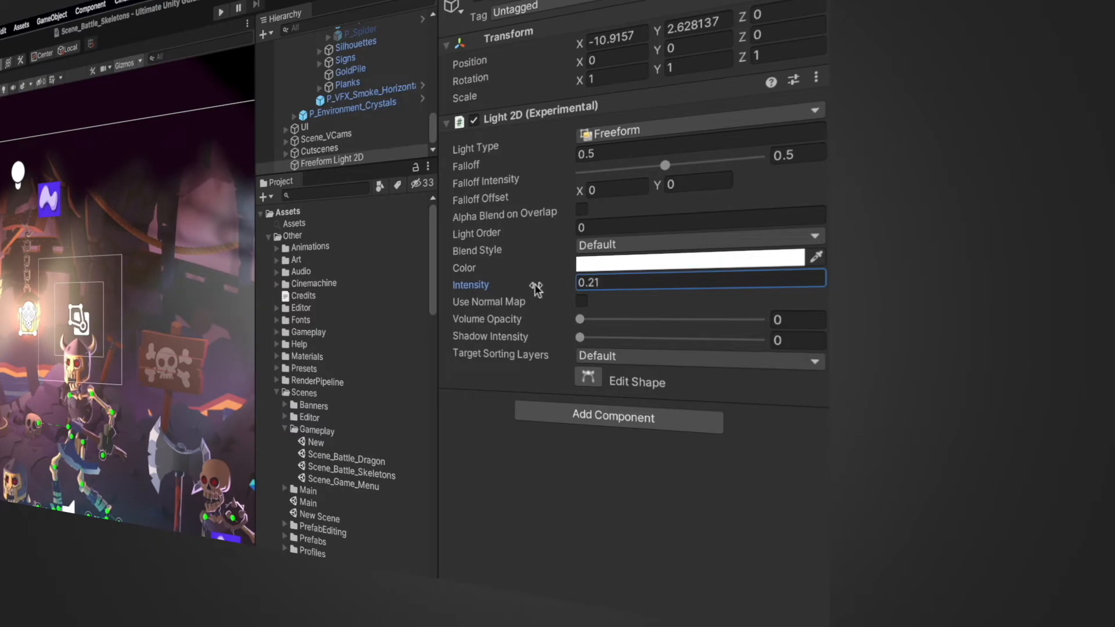
# Set the Freeform Light 2D's Volume Opacity to 0.343 and Shadow Intensity to 0.273, and change its color to bright green.
pyautogui.moveTo(581, 319); pyautogui.dragTo(626, 339)
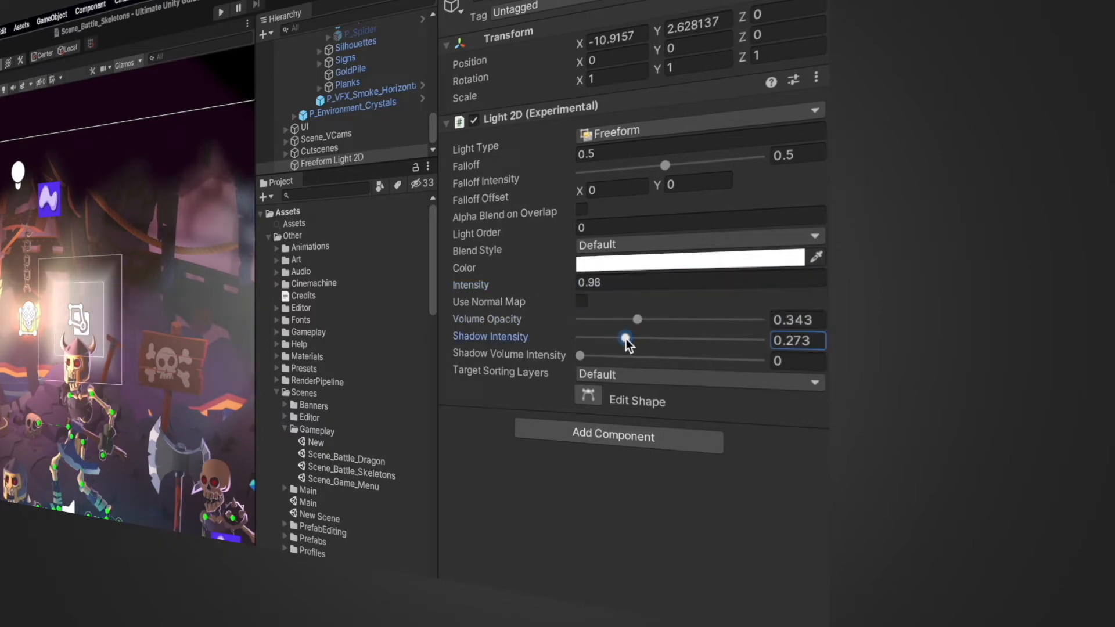
pyautogui.click(654, 261)
pyautogui.click(677, 323)
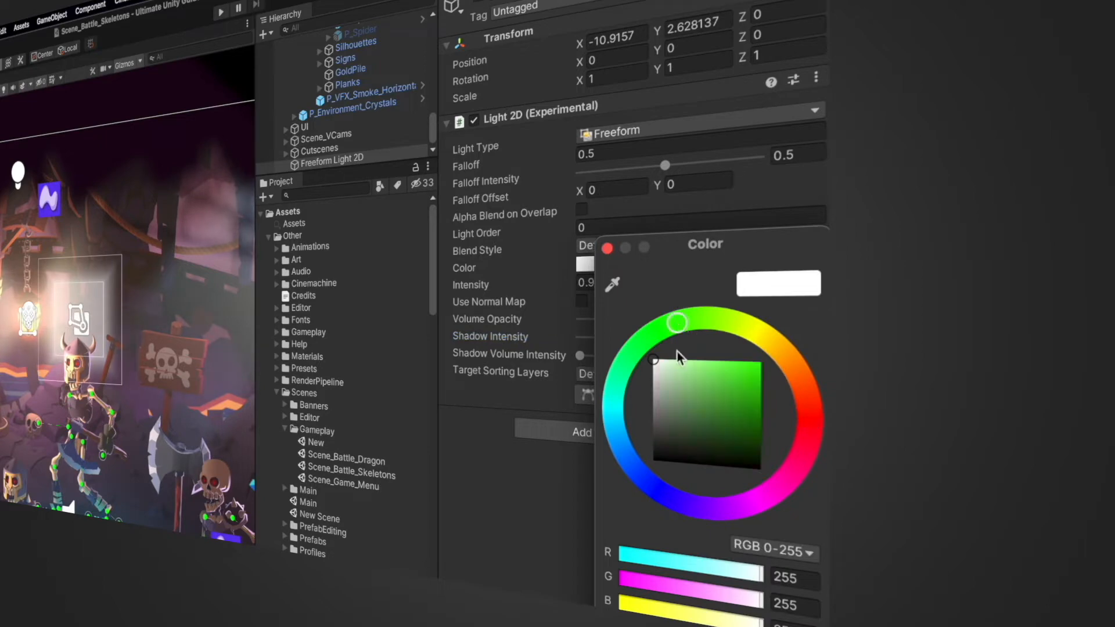
pyautogui.moveTo(709, 381); pyautogui.dragTo(761, 362)
pyautogui.click(491, 465)
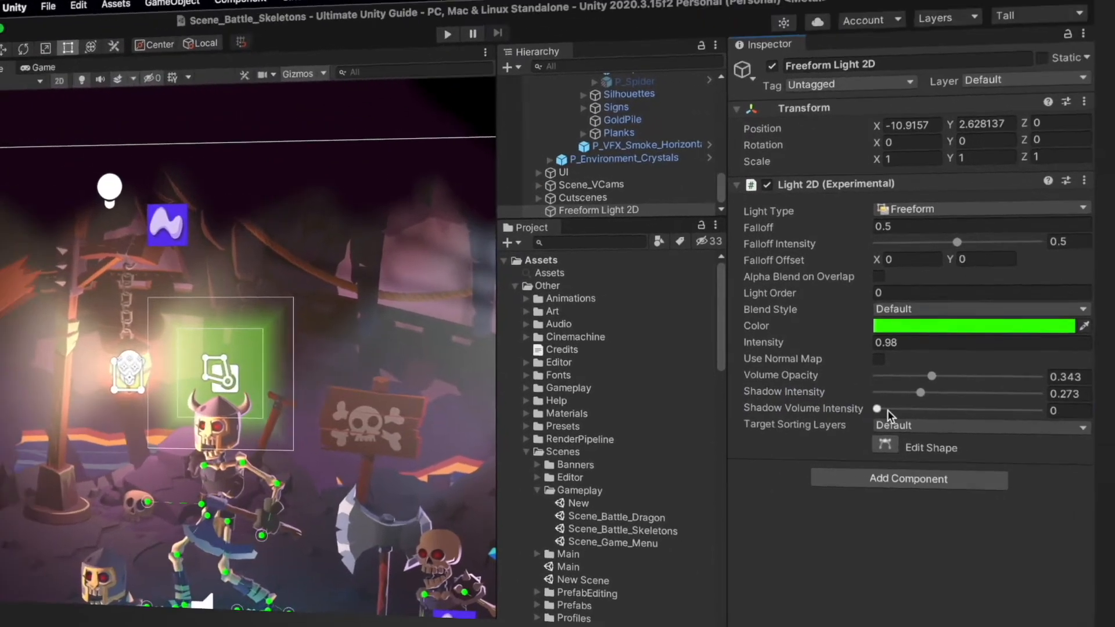
# Set the green freeform light's Intensity to 0.69, Volume Opacity to 0.333, and both Shadow Intensity and Shadow Volume Intensity to 1.
pyautogui.moveTo(581, 355); pyautogui.dragTo(650, 356)
pyautogui.moveTo(986, 421); pyautogui.dragTo(1010, 423)
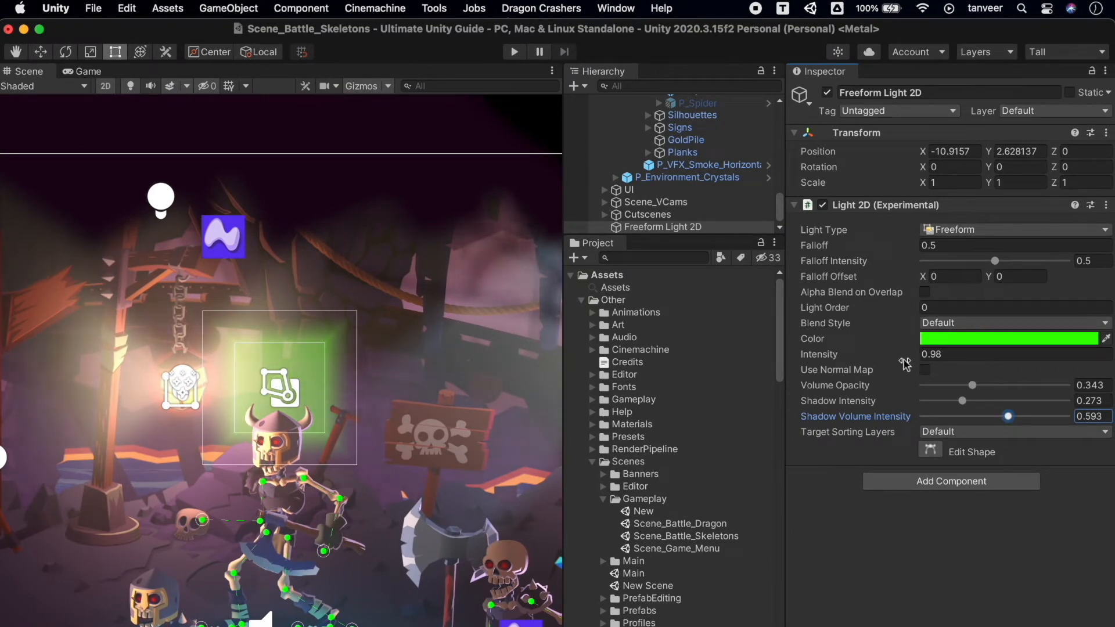
pyautogui.moveTo(908, 358); pyautogui.dragTo(887, 357)
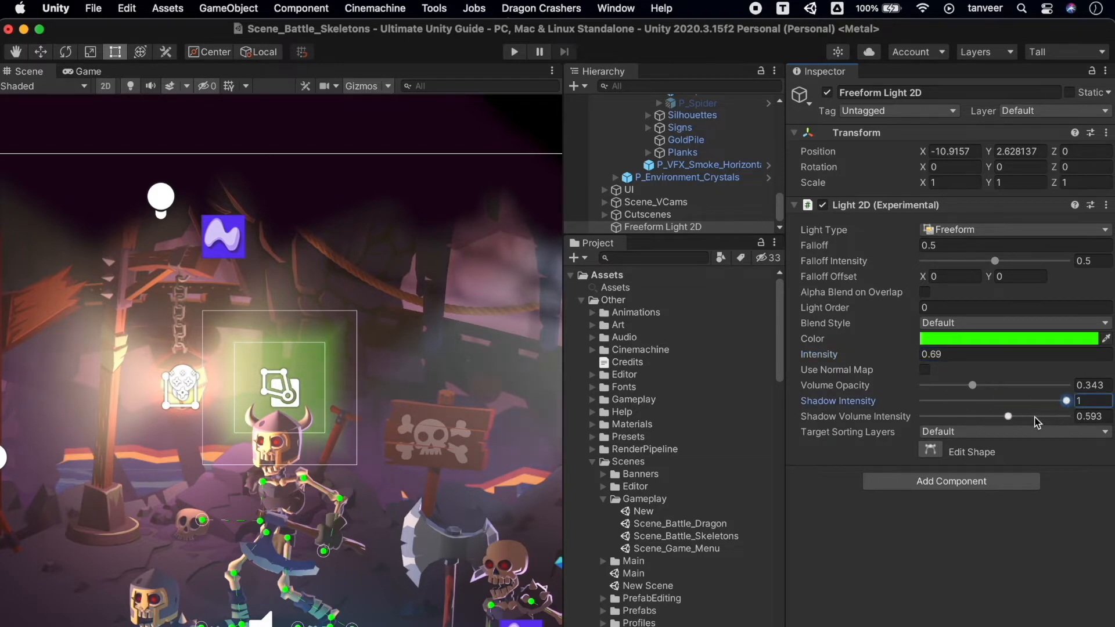
pyautogui.moveTo(1019, 391); pyautogui.dragTo(975, 396)
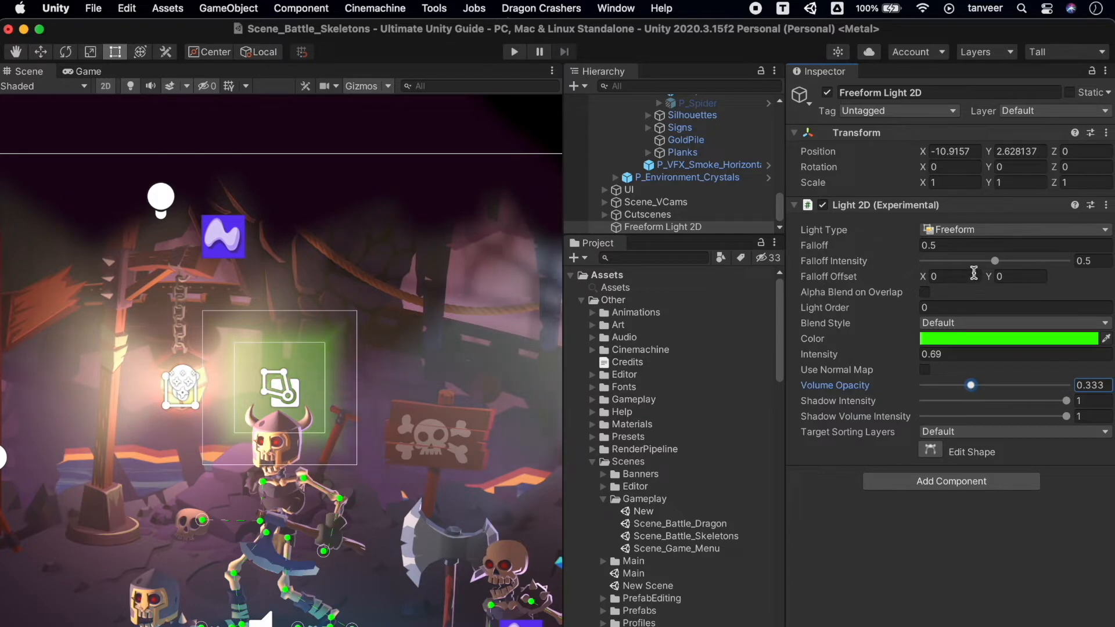
# Set the freeform light's Falloff Intensity to 0.745 and shift its Falloff Offset in X and Y.
pyautogui.moveTo(990, 268); pyautogui.dragTo(1033, 280)
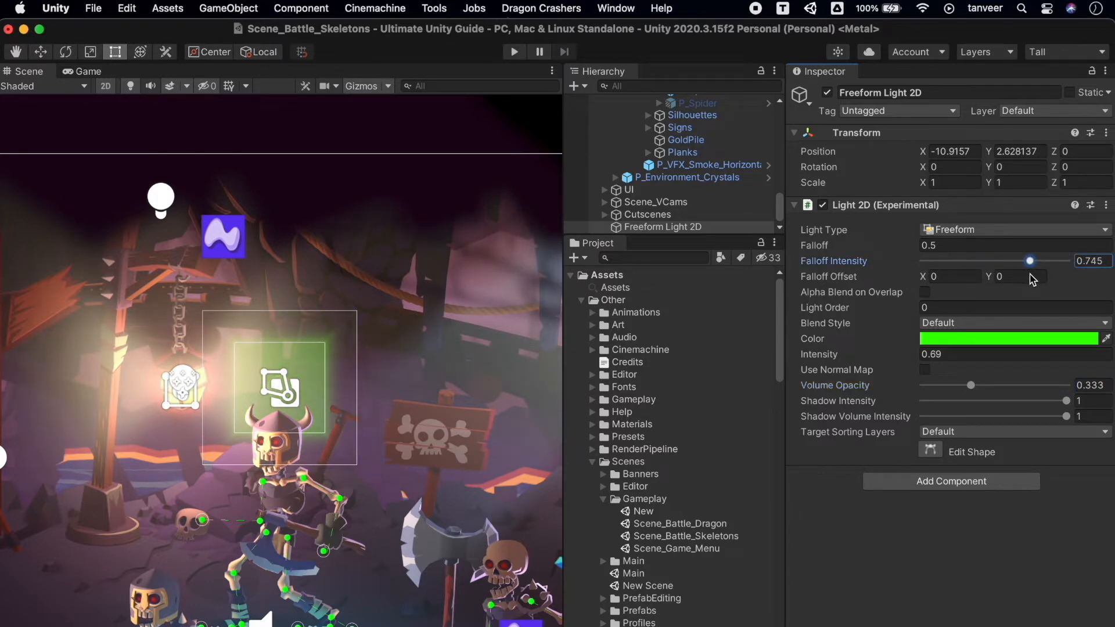
pyautogui.moveTo(923, 283); pyautogui.dragTo(882, 278)
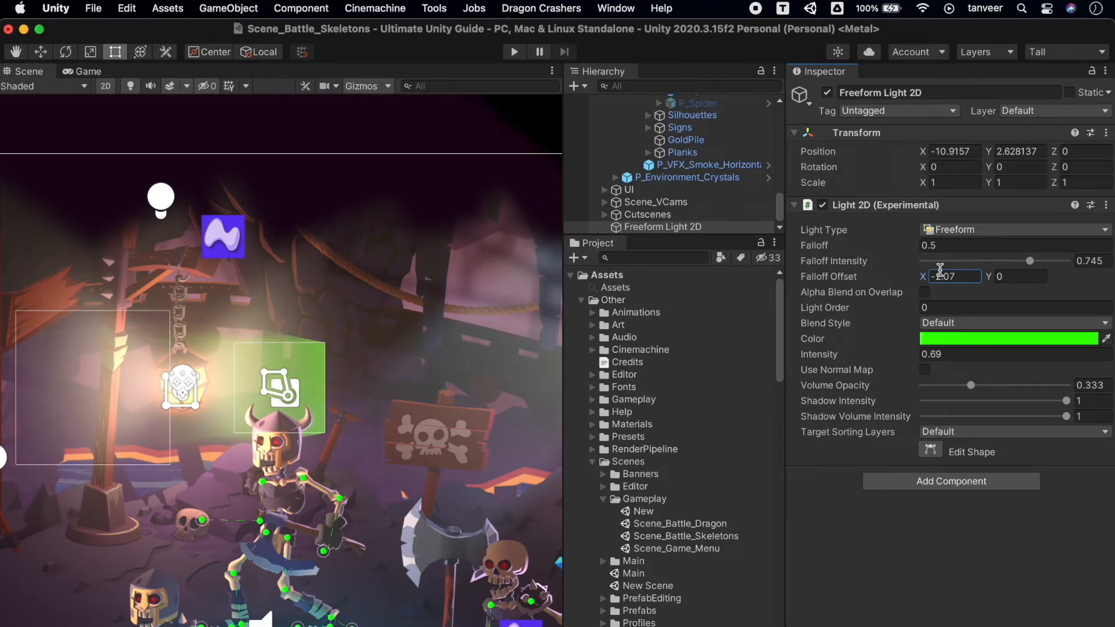
pyautogui.moveTo(994, 278); pyautogui.dragTo(1113, 262)
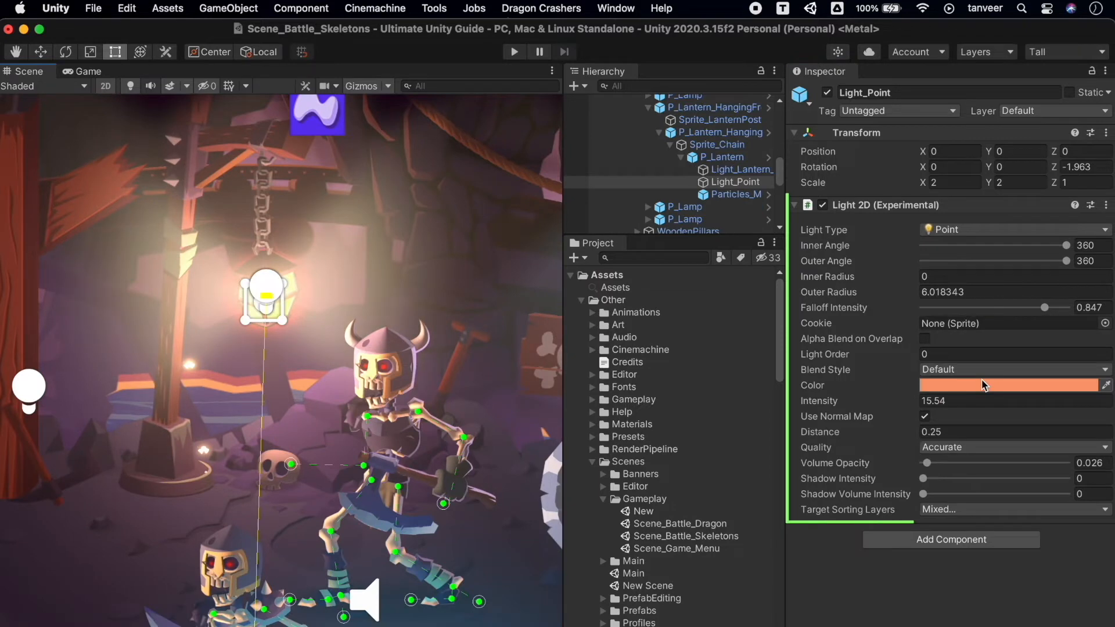
# Set the hanging lantern's Light_Point Volume Opacity to 0.064, and try an Intensity of 38.06 before restoring it to 15.54.
pyautogui.moveTo(934, 463)
pyautogui.mouseDown()
pyautogui.moveTo(984, 463)
pyautogui.moveTo(932, 465)
pyautogui.mouseUp()
pyautogui.scroll(-10, 386, 376)
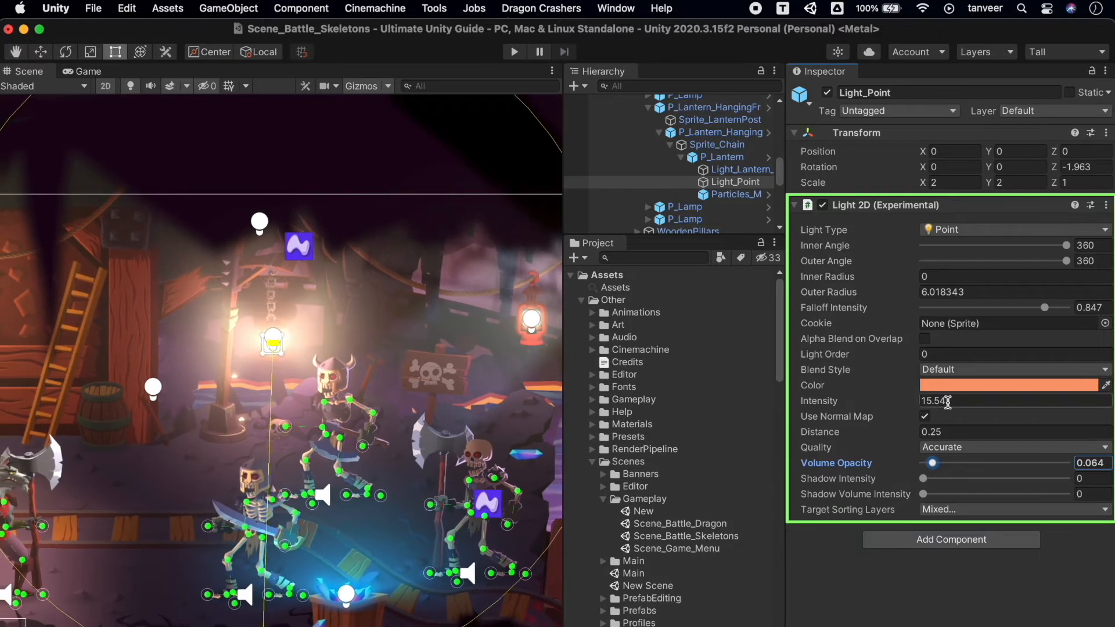
pyautogui.moveTo(872, 405); pyautogui.dragTo(929, 405)
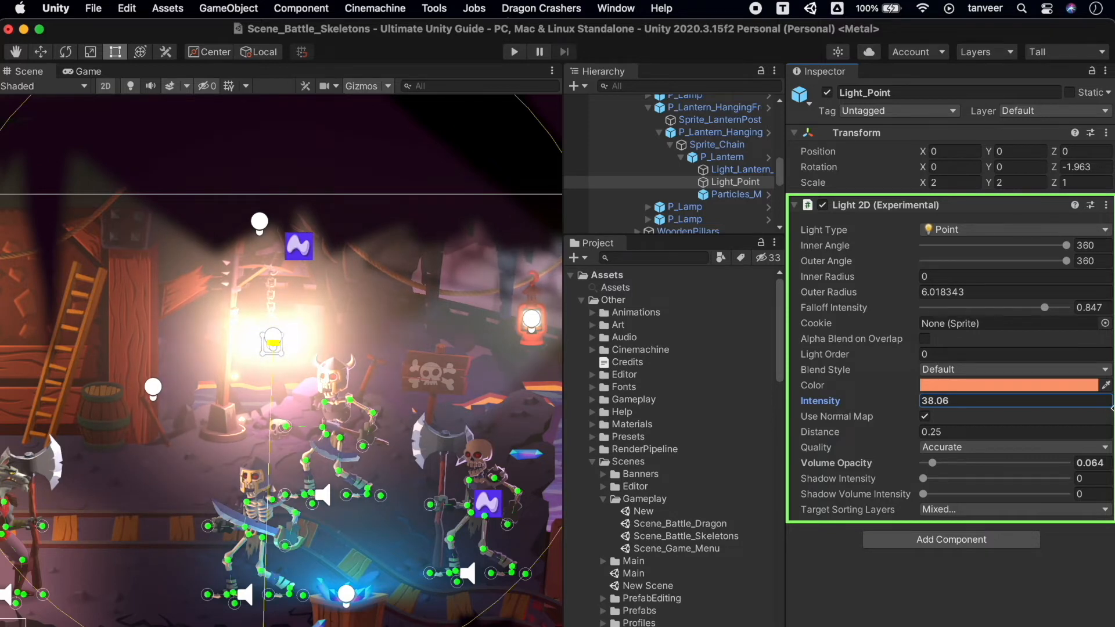
pyautogui.moveTo(1113, 409); pyautogui.dragTo(906, 408)
# Set Light_Point's Shadow Intensity to 0.707 and Shadow Volume Intensity to 0.995, keeping Volume Opacity at 0.064.
pyautogui.click(1024, 478)
pyautogui.click(1024, 494)
pyautogui.moveTo(1020, 464); pyautogui.dragTo(933, 464)
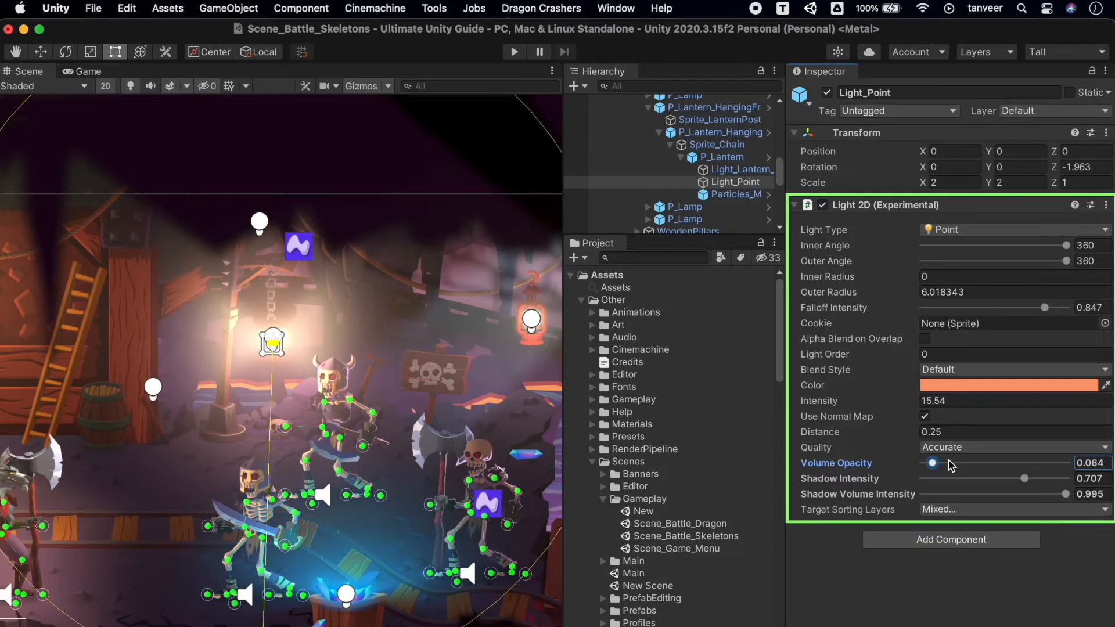
# Change the color of Light_Point from orange to a saturated purple.
pyautogui.click(974, 385)
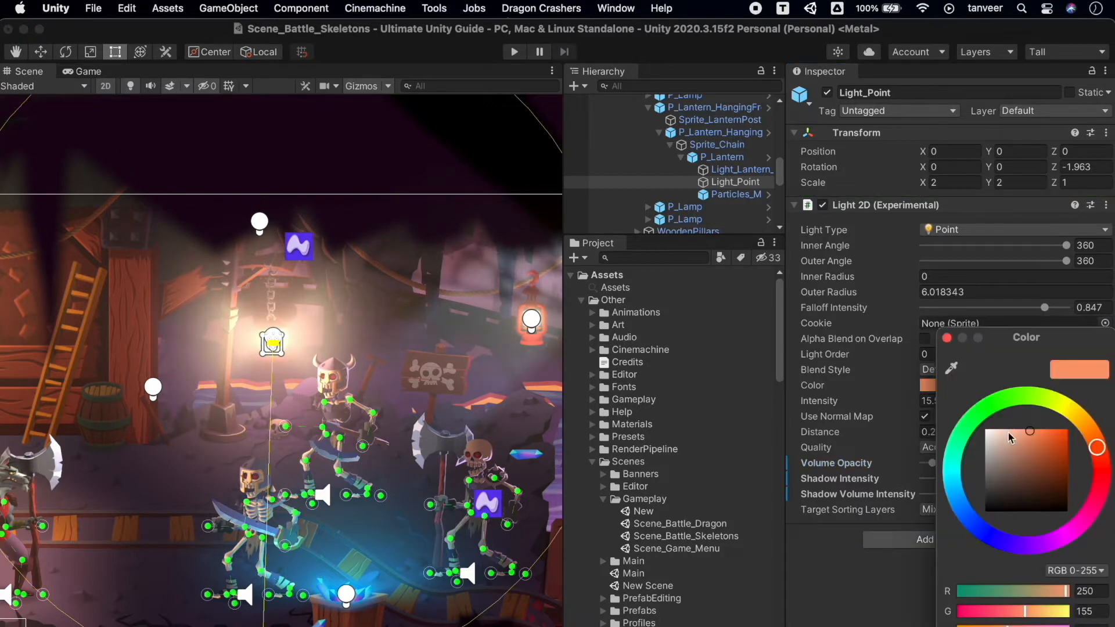
pyautogui.moveTo(1046, 452); pyautogui.dragTo(1058, 445)
pyautogui.moveTo(1035, 403)
pyautogui.mouseDown()
pyautogui.moveTo(987, 422)
pyautogui.moveTo(993, 586)
pyautogui.mouseUp()
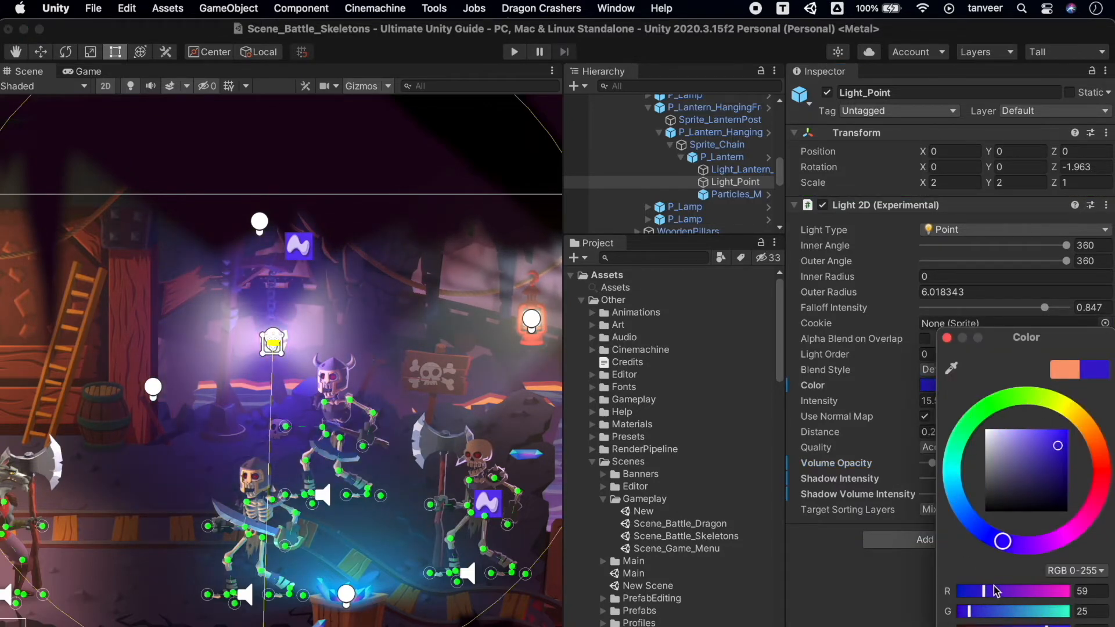
pyautogui.click(946, 337)
# Set Light_Point's Falloff Intensity to 0.702 and Inner Angle to 233, with the Outer Angle at 360.
pyautogui.moveTo(1038, 309)
pyautogui.mouseDown()
pyautogui.moveTo(998, 309)
pyautogui.moveTo(1062, 309)
pyautogui.moveTo(1027, 323)
pyautogui.mouseUp()
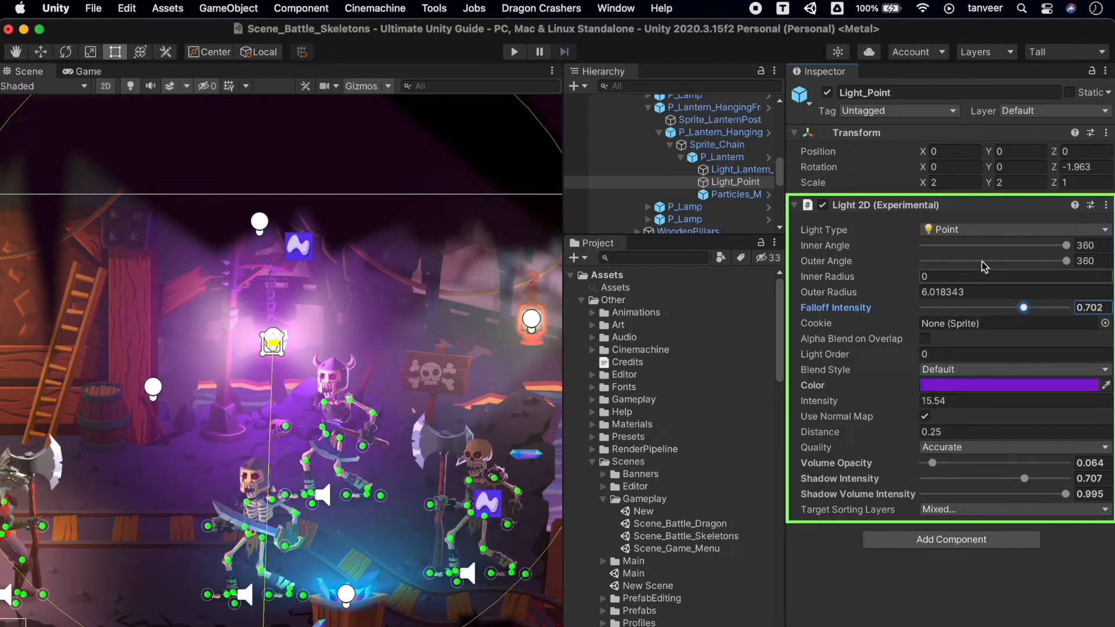
pyautogui.moveTo(1062, 247); pyautogui.dragTo(1107, 246)
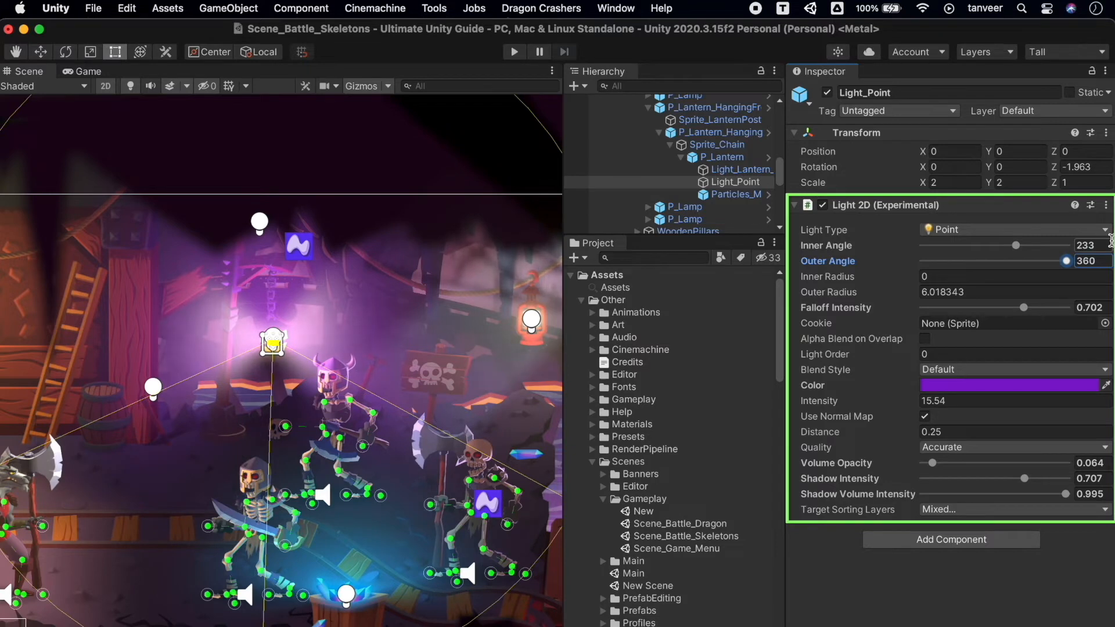
# Try the Sprite, Freeform and Parametric light types on Light_Point, and return it to Point.
pyautogui.click(1080, 232)
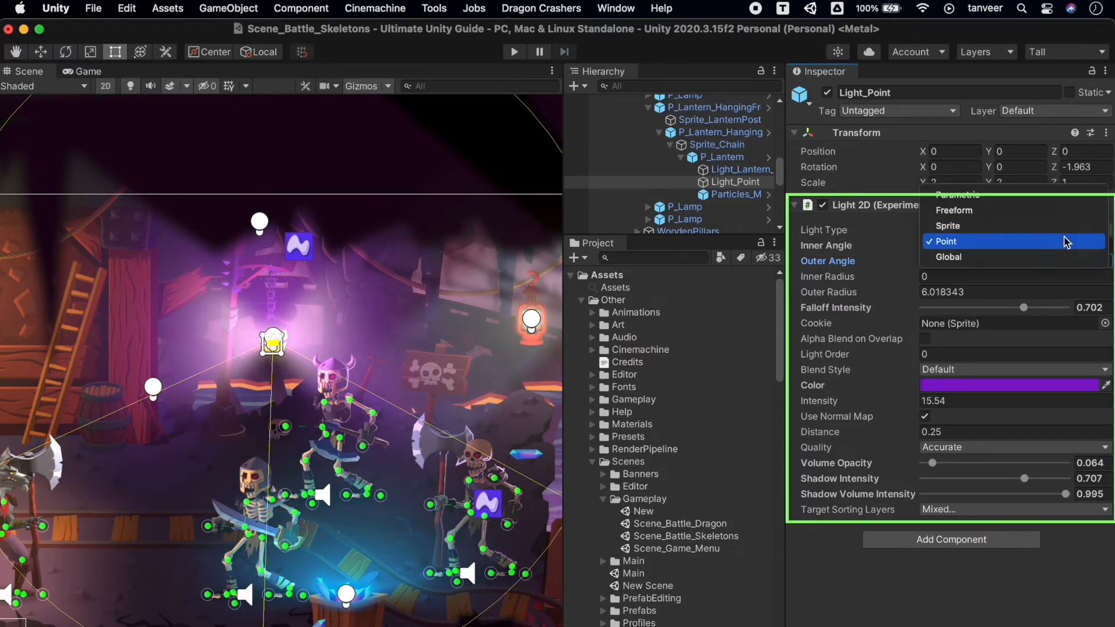
pyautogui.click(1029, 228)
pyautogui.click(984, 232)
pyautogui.click(983, 224)
pyautogui.click(985, 228)
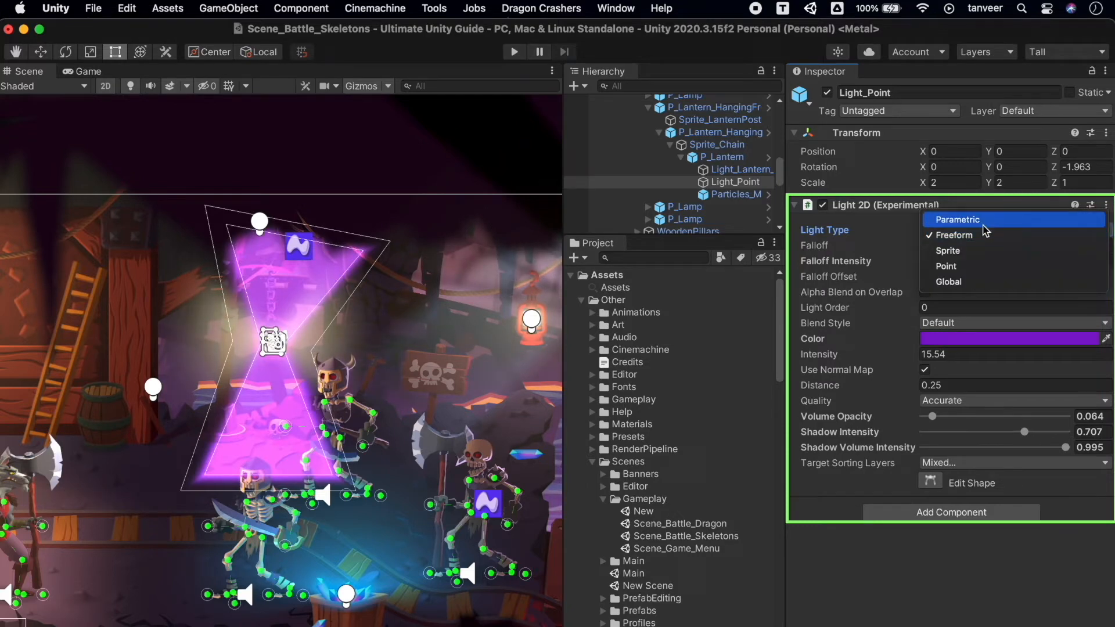
pyautogui.click(983, 220)
pyautogui.click(969, 229)
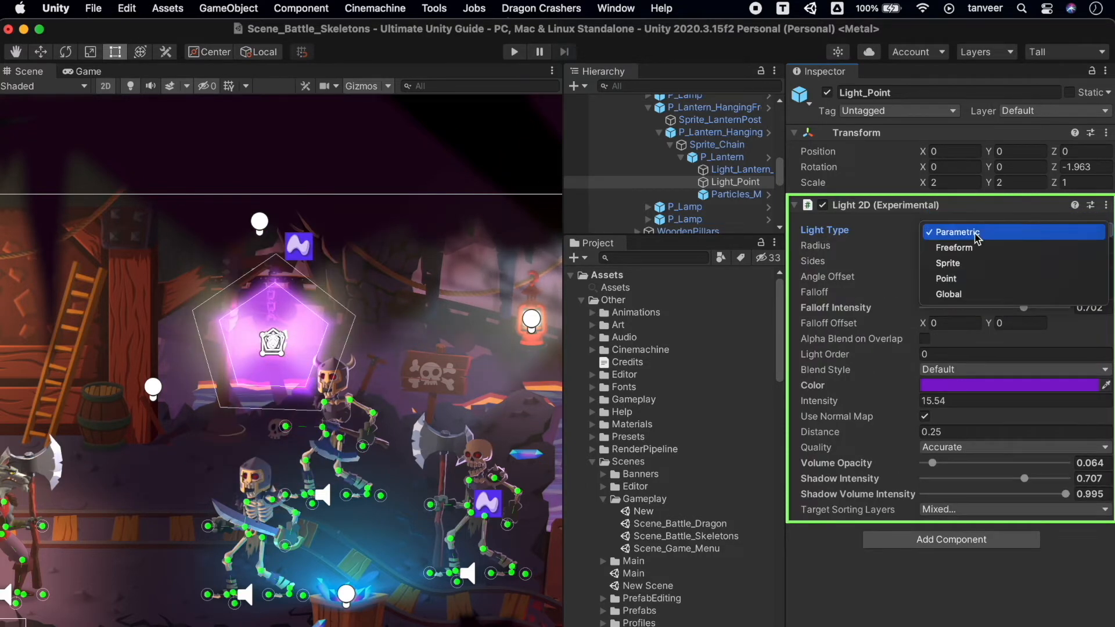
pyautogui.click(968, 277)
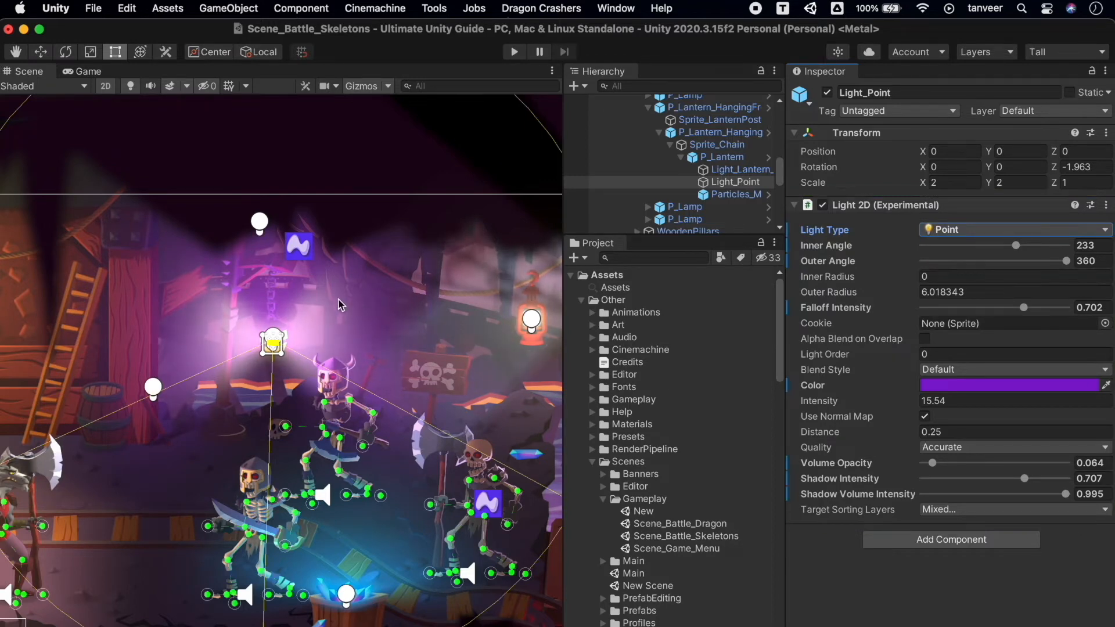
# Run the Scene_Battle_Skeletons scene to preview the lighting in play mode.
pyautogui.click(513, 51)
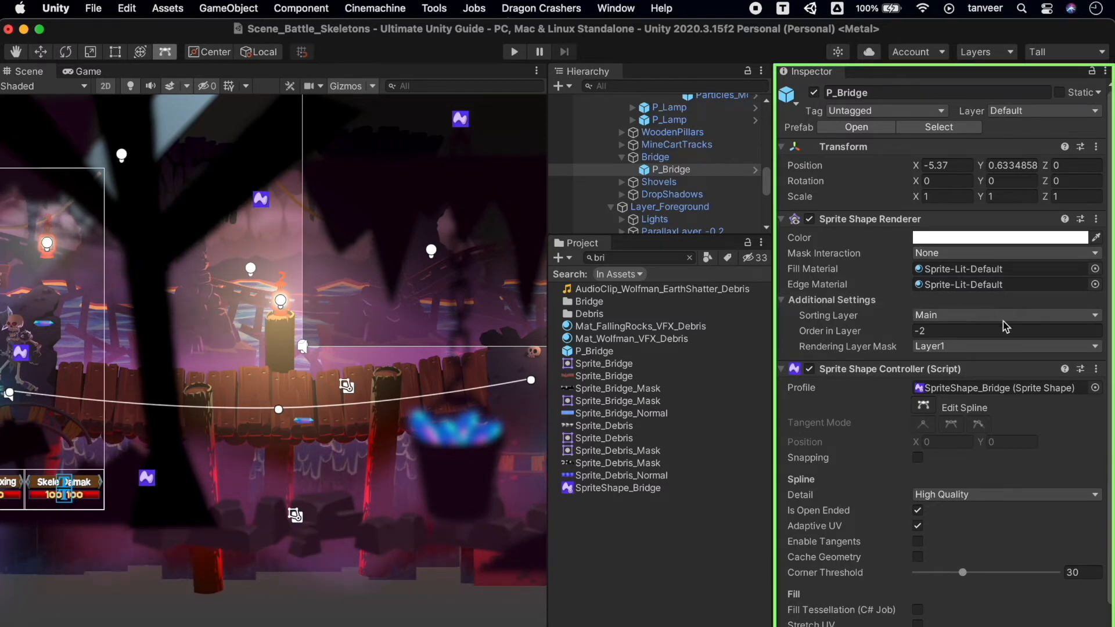
# Enable spline editing on P_Bridge's Sprite Shape Controller and raise its middle control point to straighten the bridge.
pyautogui.scroll(-3, 1006, 327)
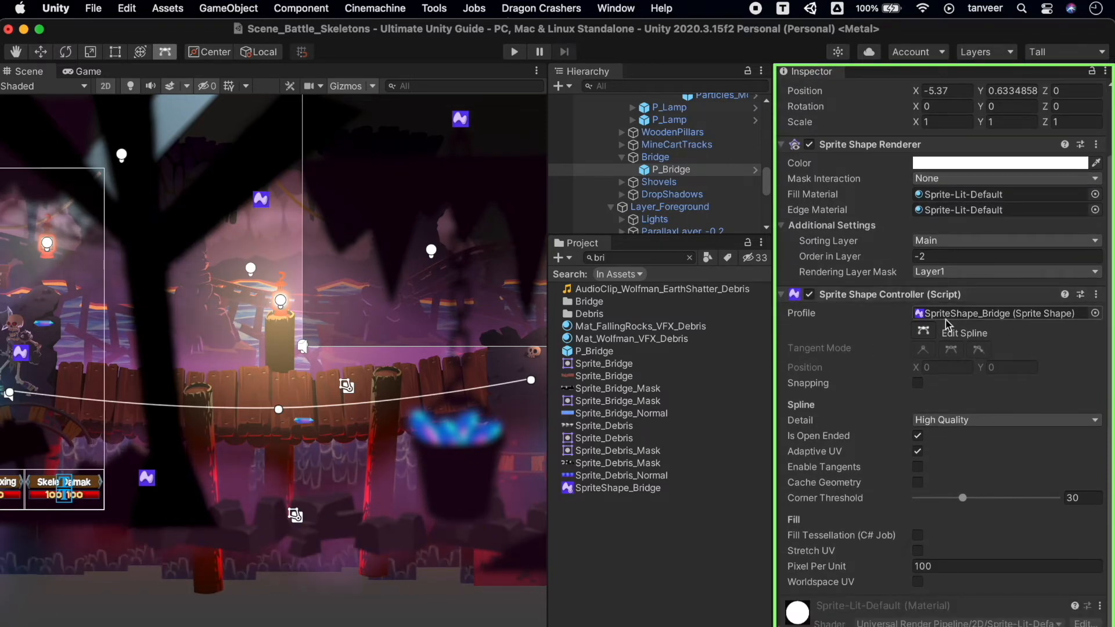
pyautogui.click(925, 334)
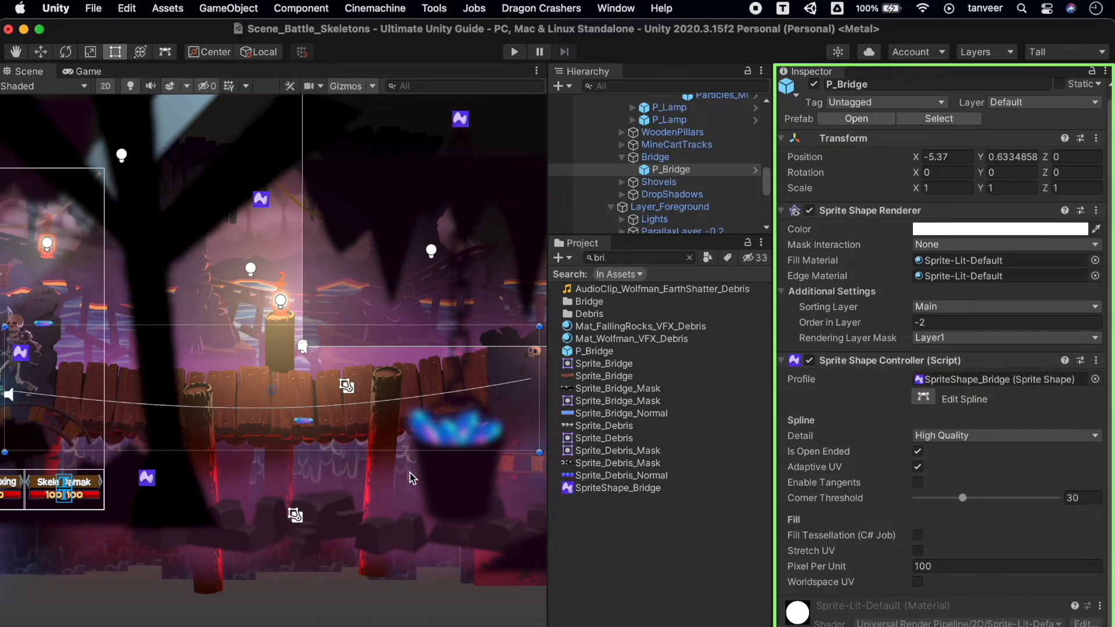
pyautogui.click(923, 399)
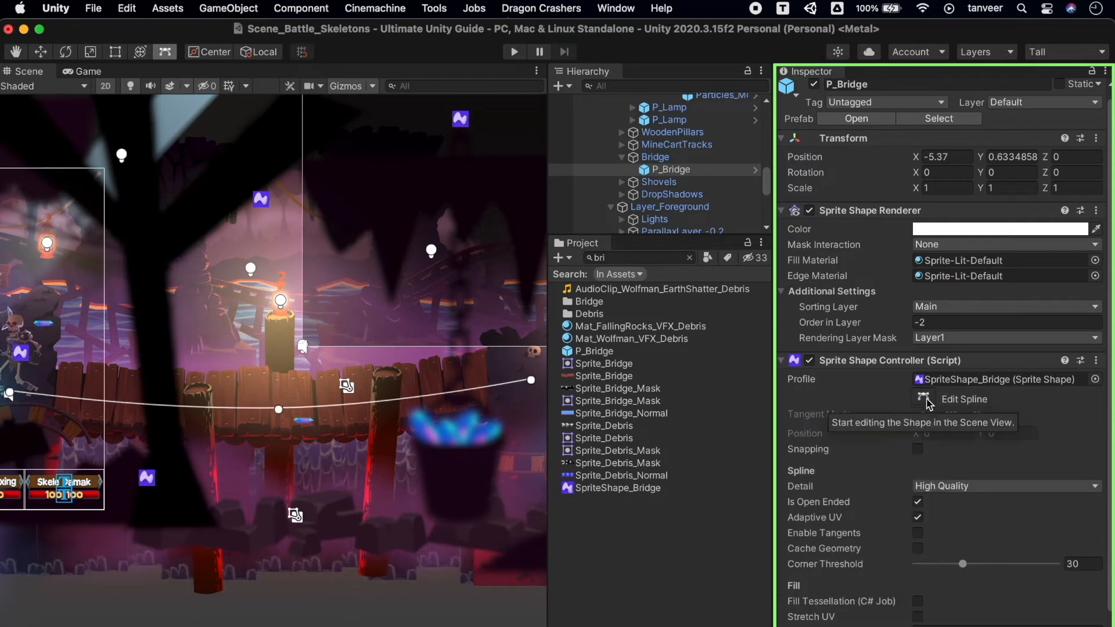
pyautogui.moveTo(279, 415)
pyautogui.mouseDown()
pyautogui.moveTo(275, 343)
pyautogui.moveTo(277, 394)
pyautogui.mouseUp()
pyautogui.moveTo(549, 305); pyautogui.dragTo(722, 305)
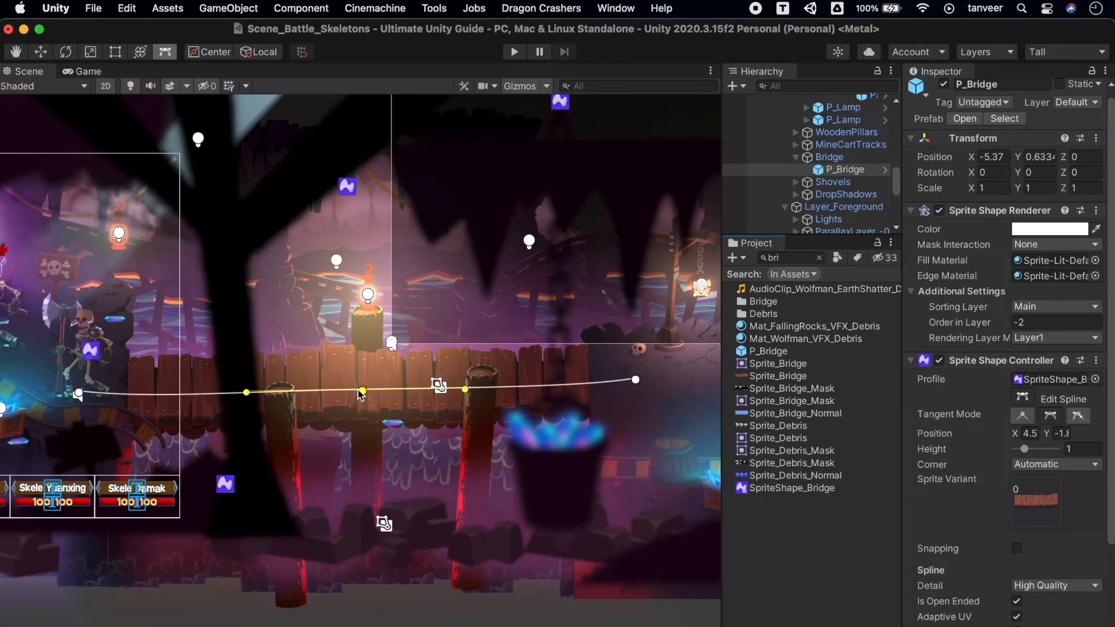
# Lower the bridge's middle control point and tilt its two tangent handles to bend the bridge into an S-curve.
pyautogui.moveTo(358, 388); pyautogui.dragTo(362, 415)
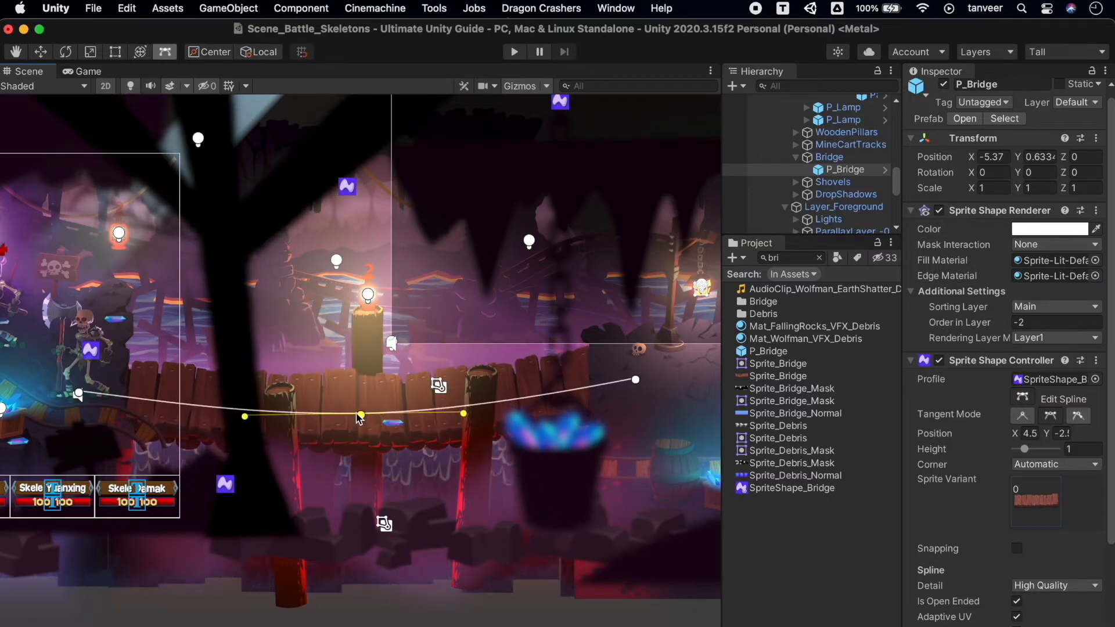
pyautogui.moveTo(257, 418); pyautogui.dragTo(296, 374)
pyautogui.moveTo(445, 473); pyautogui.dragTo(411, 369)
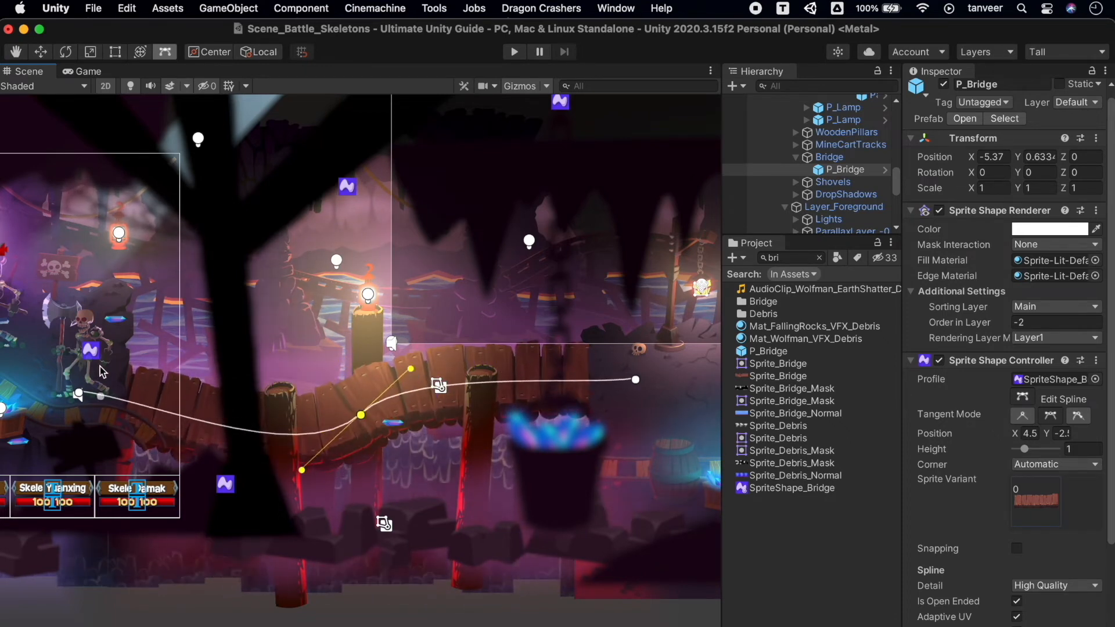
# Try moving each end control point of the bridge spline, and undo each move.
pyautogui.moveTo(79, 395); pyautogui.dragTo(129, 351)
pyautogui.press('super+z')
pyautogui.moveTo(636, 380); pyautogui.dragTo(625, 412)
pyautogui.press('super+z')
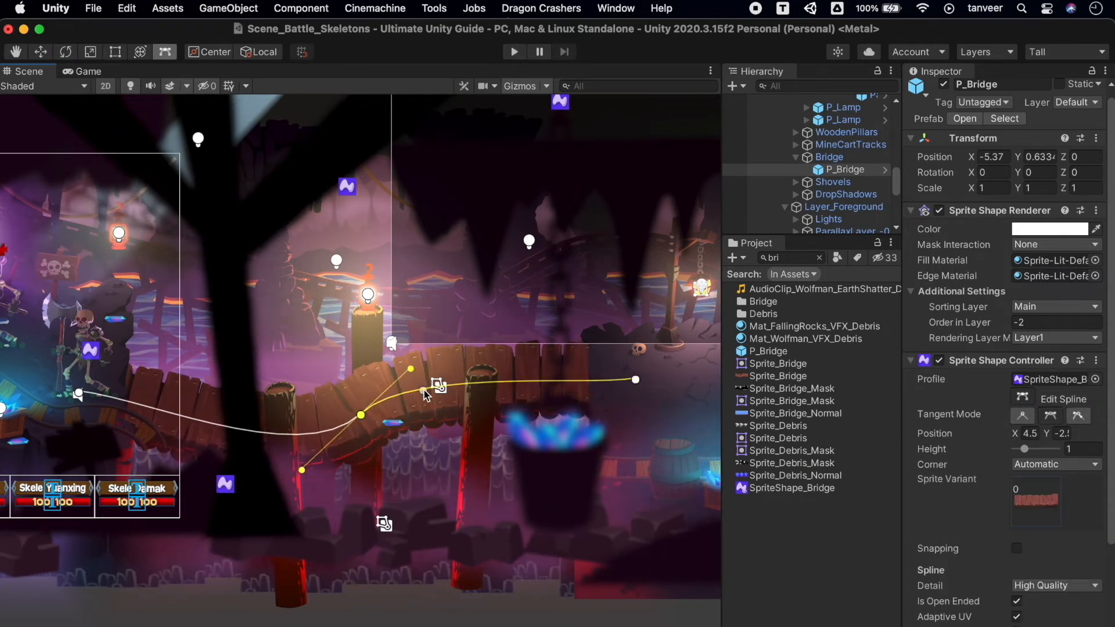
# Try adding control points to the bridge spline near the far-side pillar, between the start and middle, and just before the middle point.
pyautogui.moveTo(464, 392); pyautogui.dragTo(480, 370)
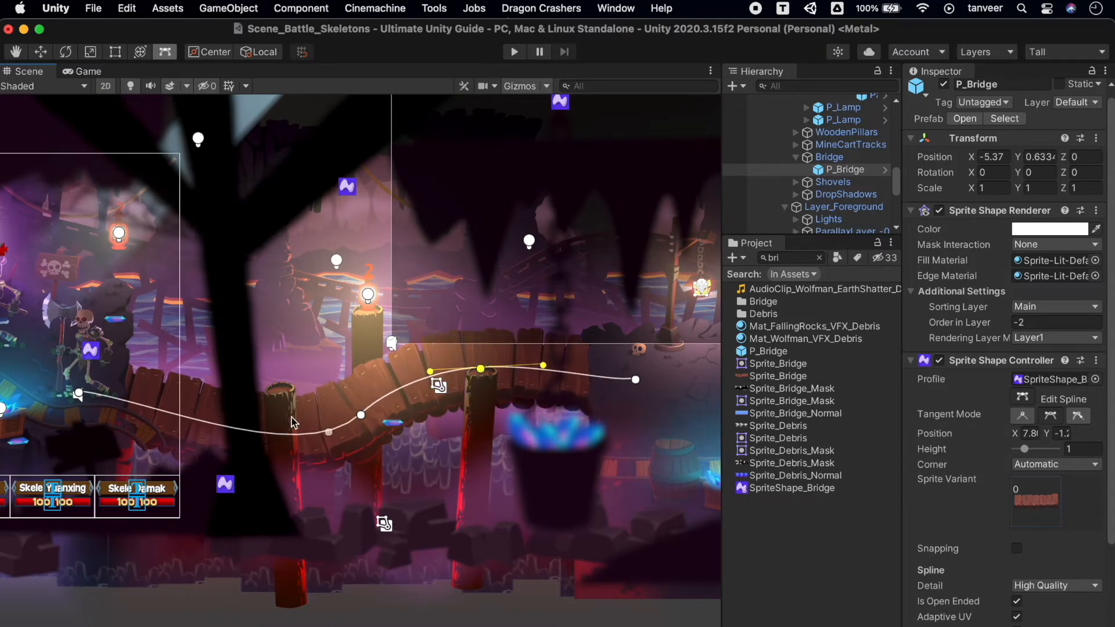
pyautogui.moveTo(209, 423); pyautogui.dragTo(206, 389)
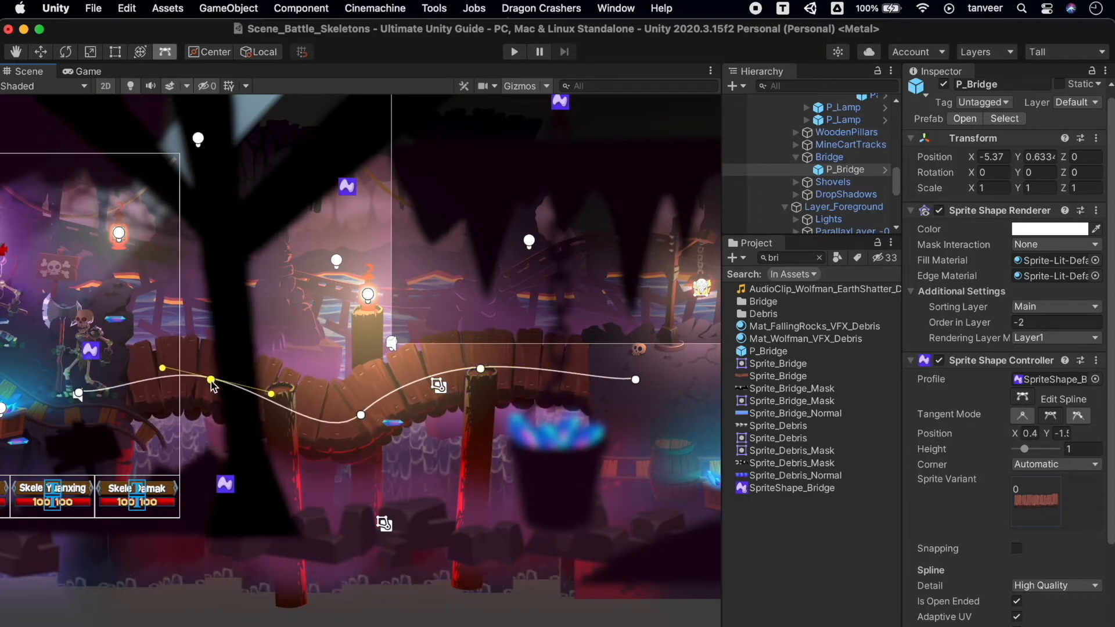
pyautogui.click(326, 421)
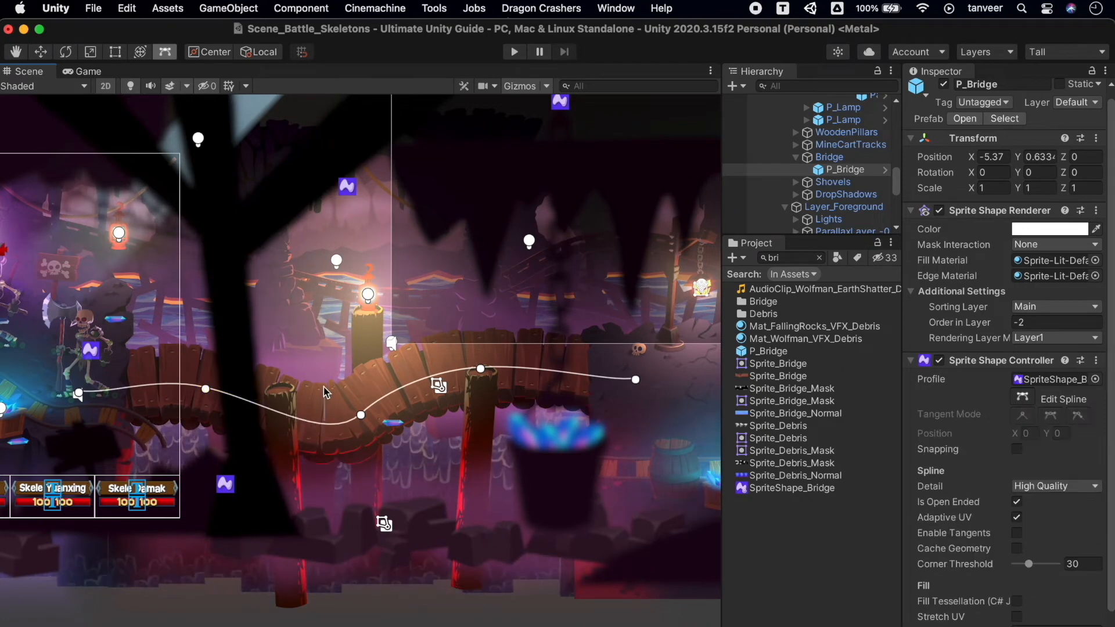
pyautogui.click(324, 423)
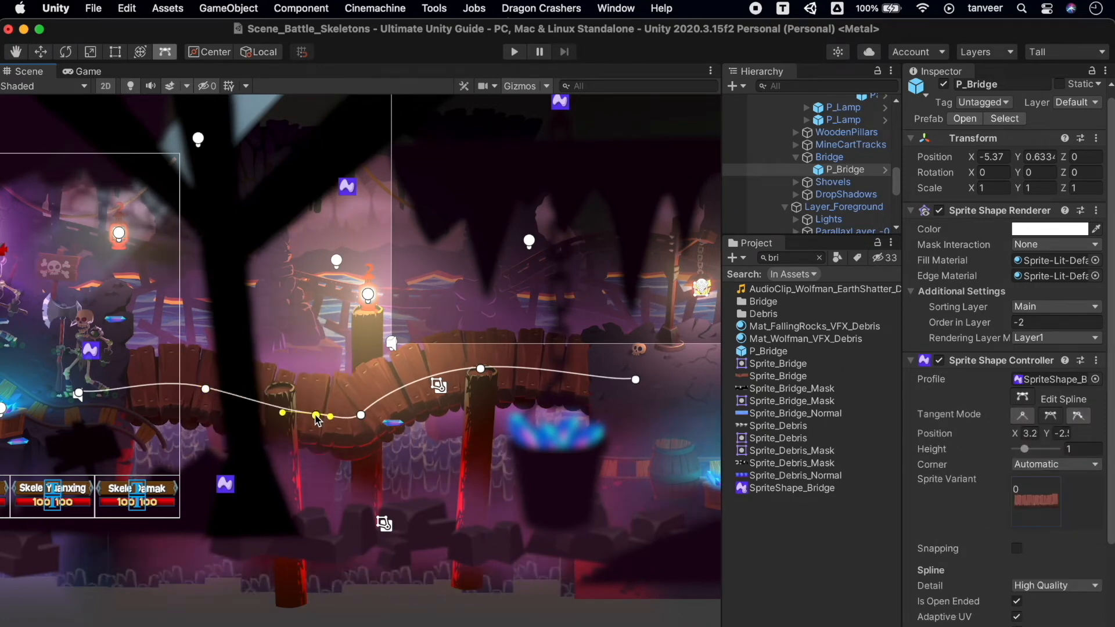
# Try raising the bridge's middle control point and switching its Tangent Mode.
pyautogui.moveTo(362, 417); pyautogui.dragTo(377, 390)
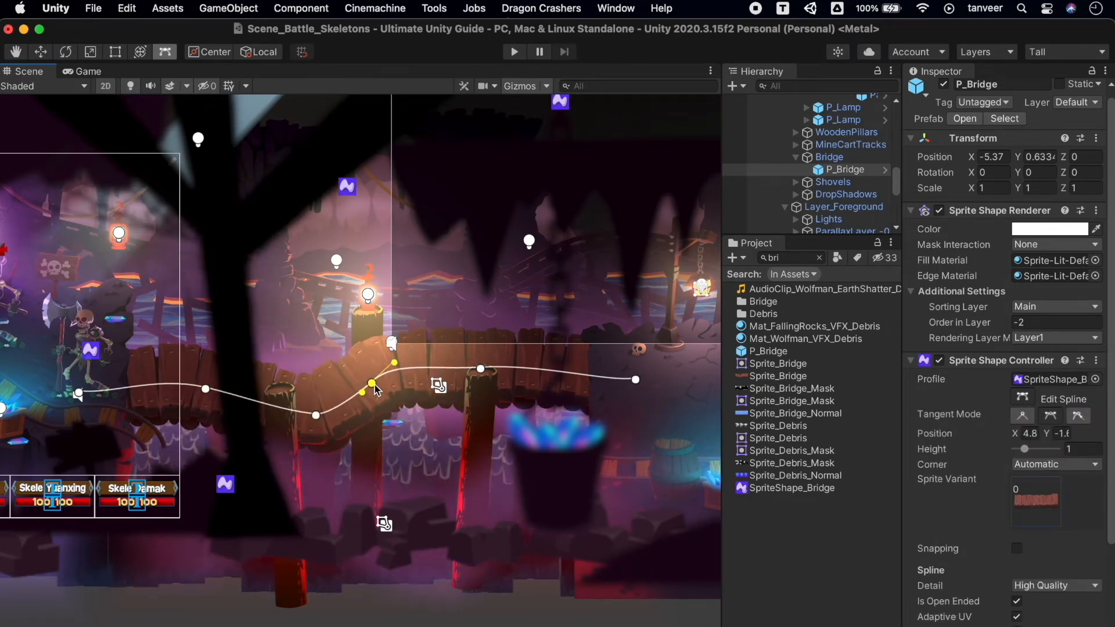
pyautogui.click(1024, 418)
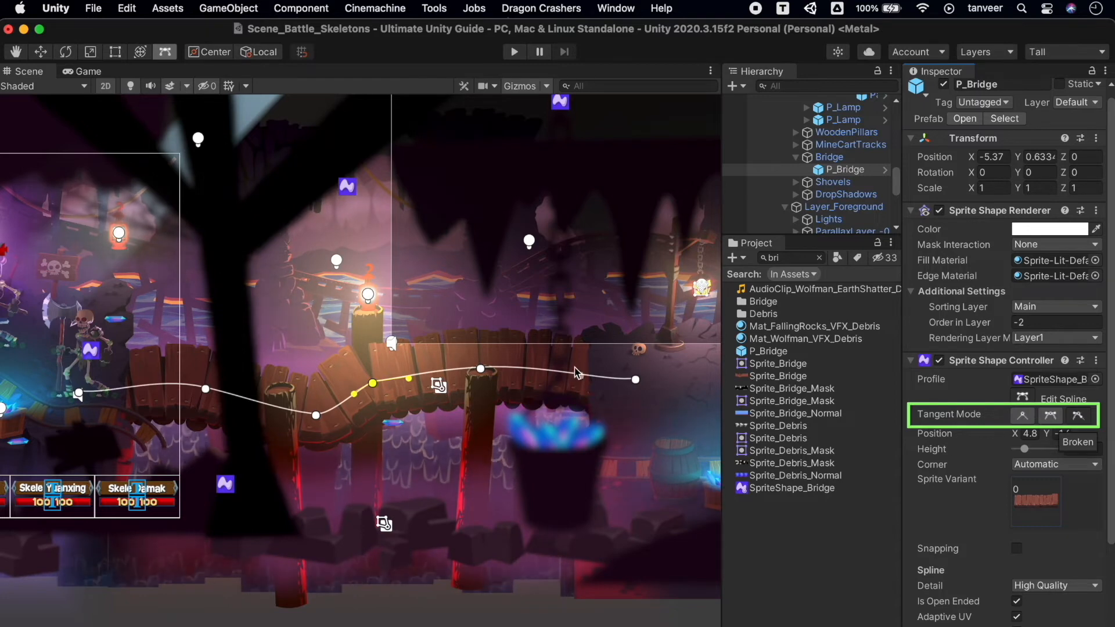
pyautogui.moveTo(374, 386)
pyautogui.mouseDown()
pyautogui.moveTo(395, 411)
pyautogui.moveTo(378, 386)
pyautogui.mouseUp()
# Undo the tangent changes and the added control points on the bridge spline.
pyautogui.press('super+z')
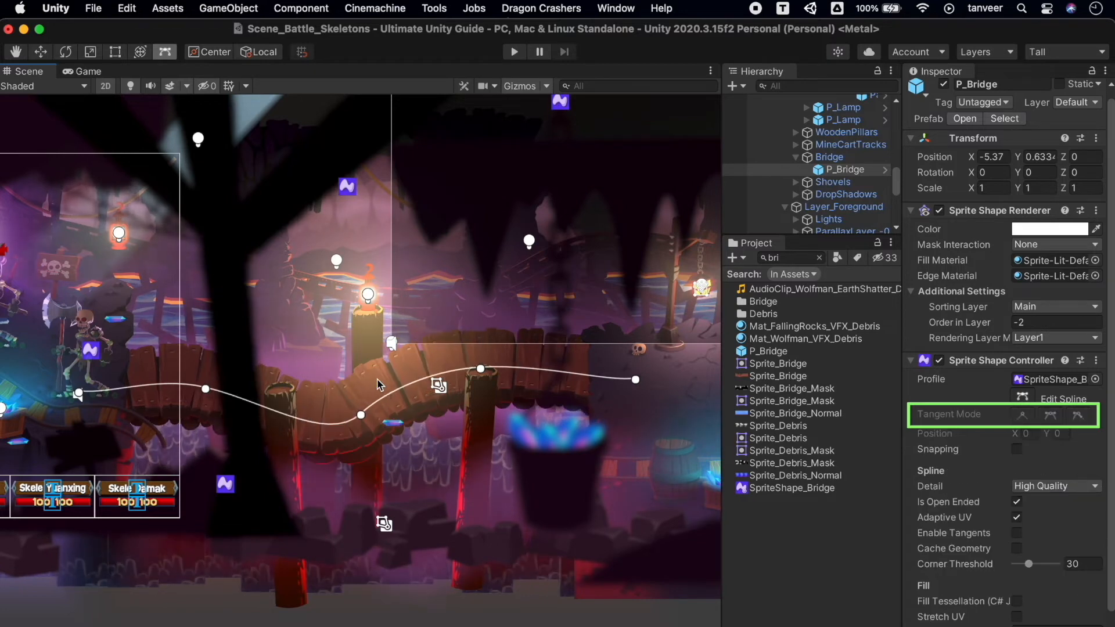
pyautogui.press('super+z')
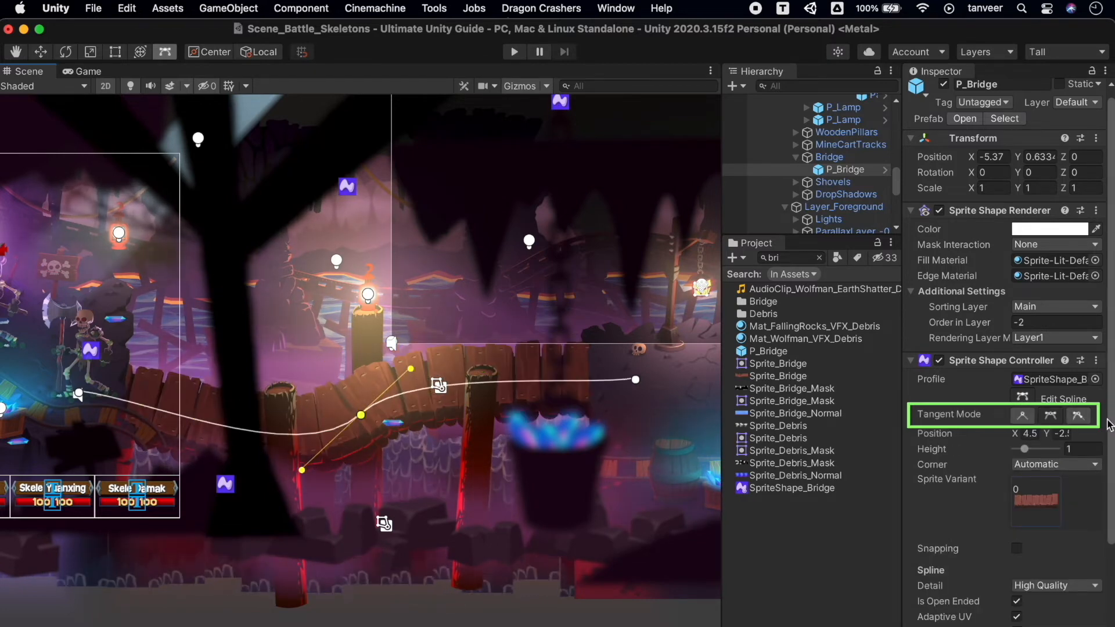
# Try the Linear tangent mode on the bridge spline's middle control point, moving the point along the bridge.
pyautogui.click(1024, 416)
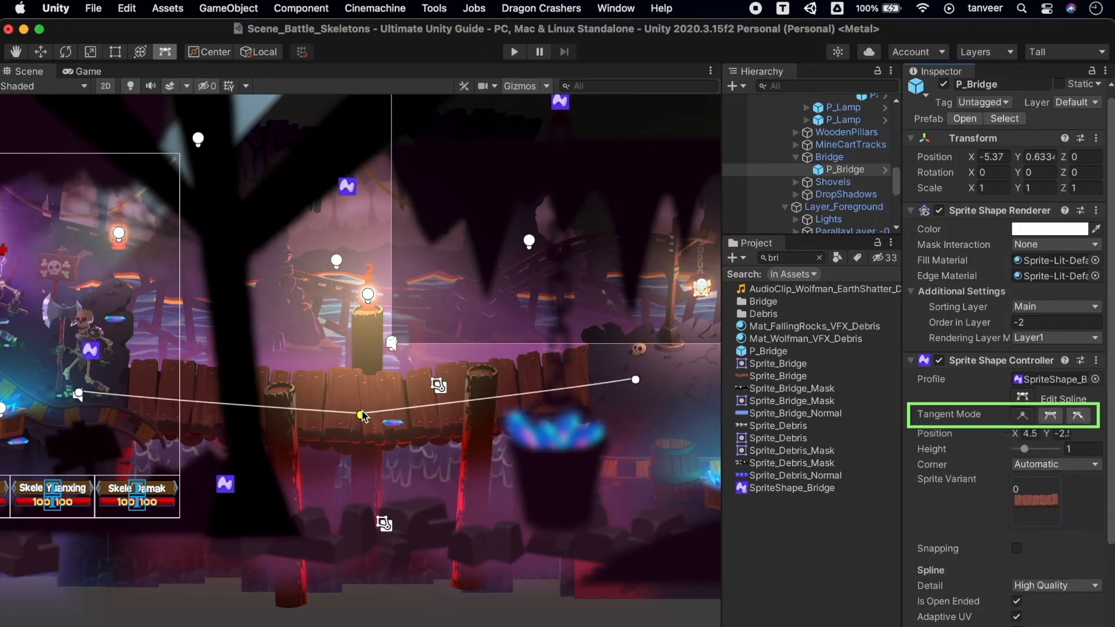
pyautogui.moveTo(361, 400)
pyautogui.mouseDown()
pyautogui.moveTo(324, 331)
pyautogui.moveTo(361, 381)
pyautogui.moveTo(367, 417)
pyautogui.mouseUp()
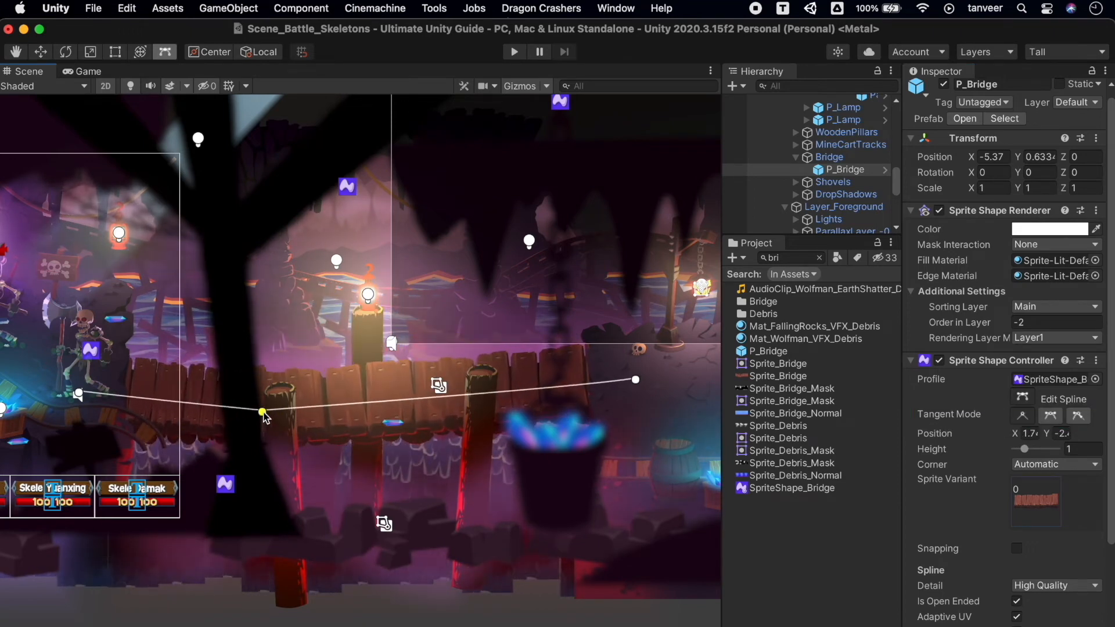
pyautogui.moveTo(263, 414); pyautogui.dragTo(497, 399)
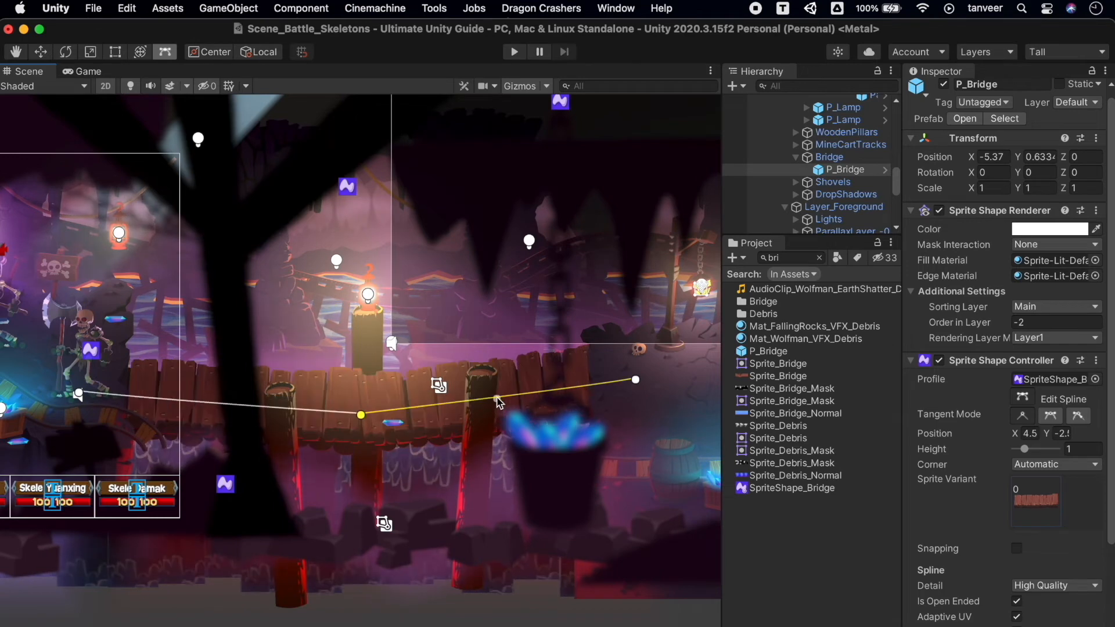
pyautogui.click(430, 375)
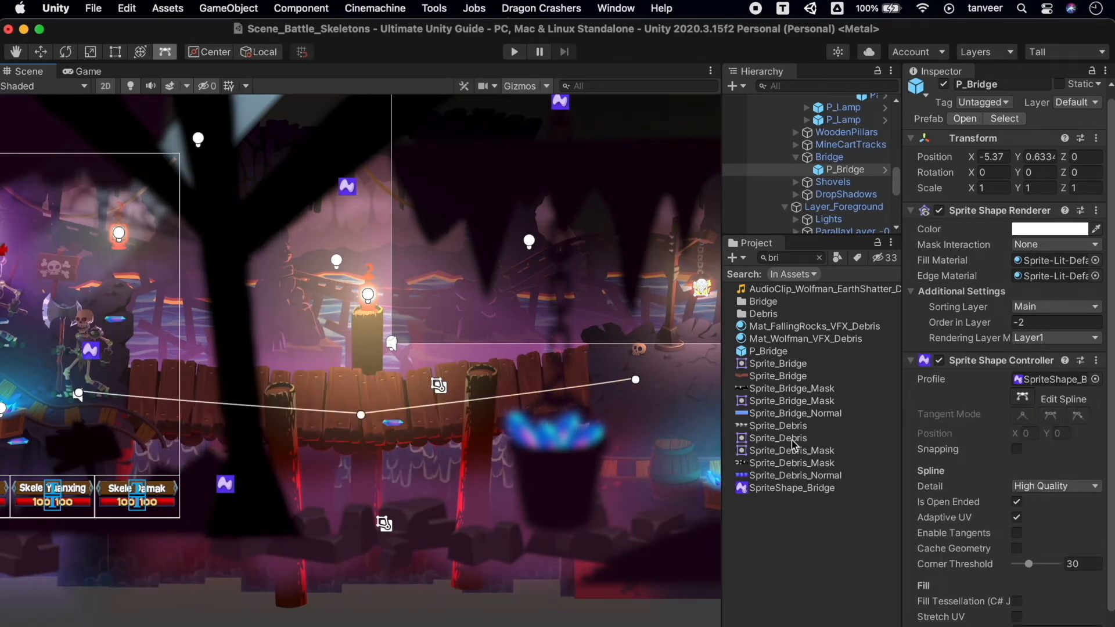
# Set the bridge spline's Corner Threshold to 90 and raise its middle control point slightly.
pyautogui.scroll(-3, 984, 511)
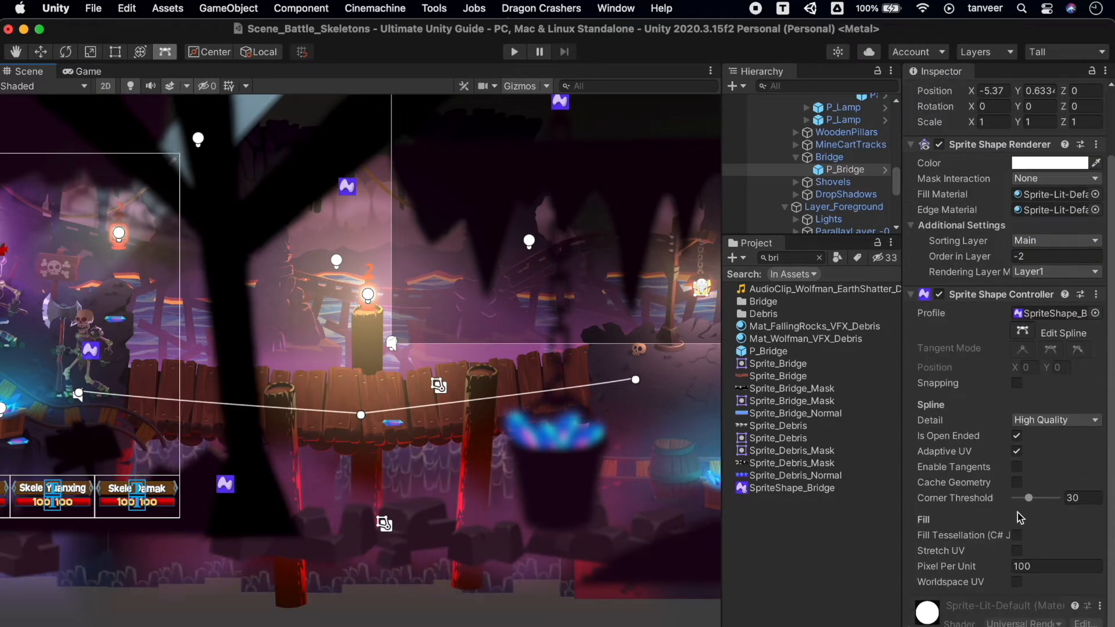
pyautogui.moveTo(1057, 504); pyautogui.dragTo(1062, 501)
pyautogui.moveTo(370, 419)
pyautogui.mouseDown()
pyautogui.moveTo(305, 411)
pyautogui.moveTo(377, 408)
pyautogui.mouseUp()
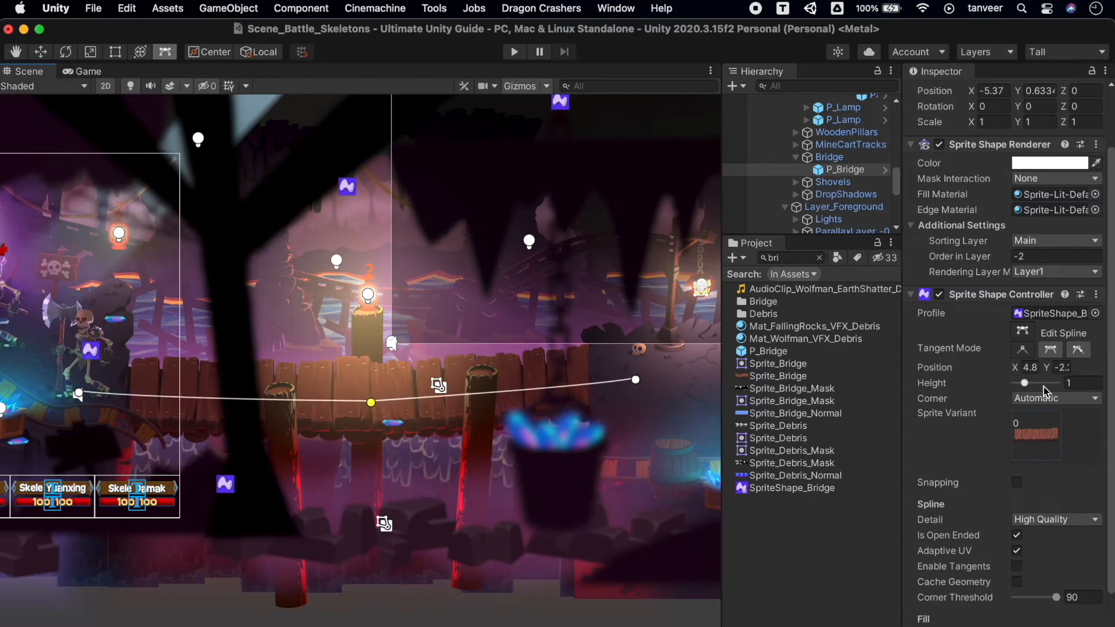
# Try adjusting the X and Y position values of the bridge's middle control point, and undo the last change.
pyautogui.scroll(2, 1043, 386)
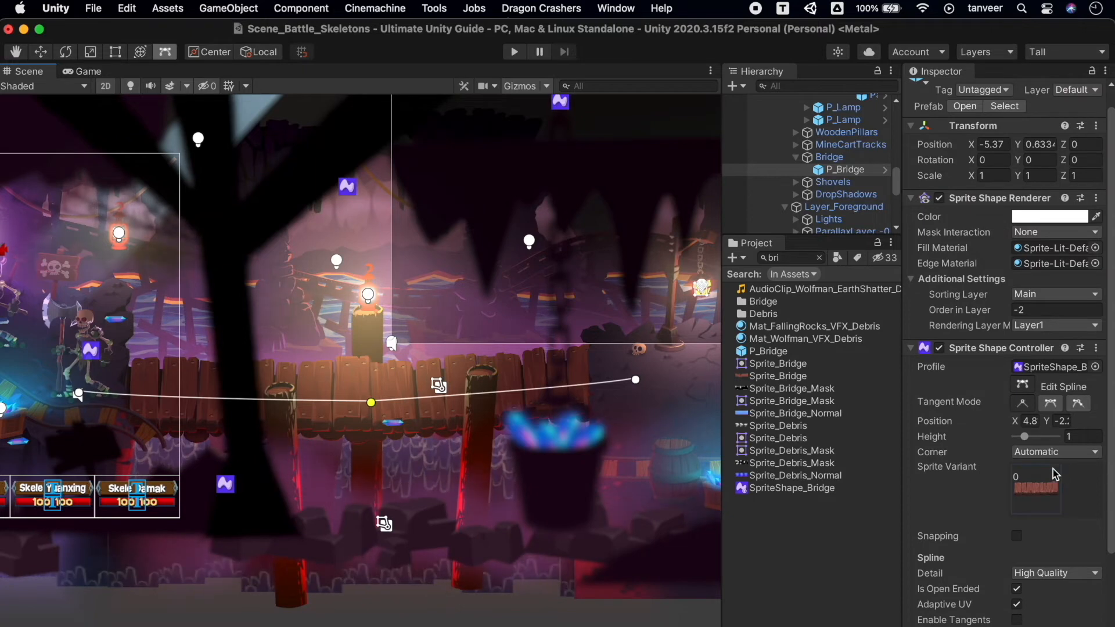
pyautogui.scroll(1, 1056, 474)
pyautogui.moveTo(1015, 442); pyautogui.dragTo(1066, 427)
pyautogui.click(1049, 443)
pyautogui.press('super+z')
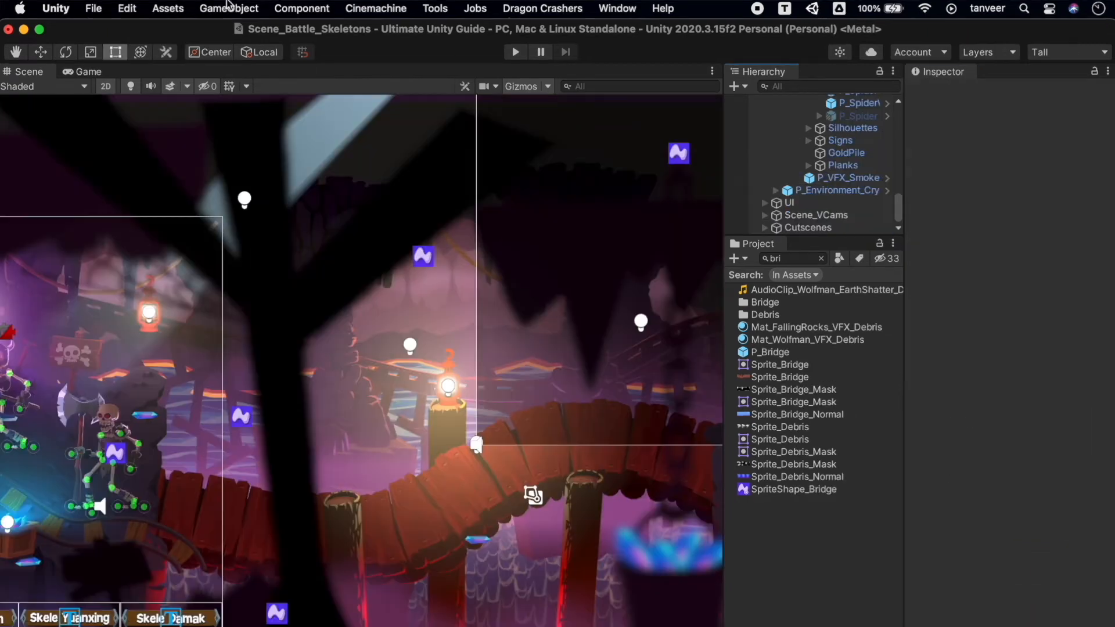
# Create an open Sprite Shape in the scene and name it f.
pyautogui.click(228, 8)
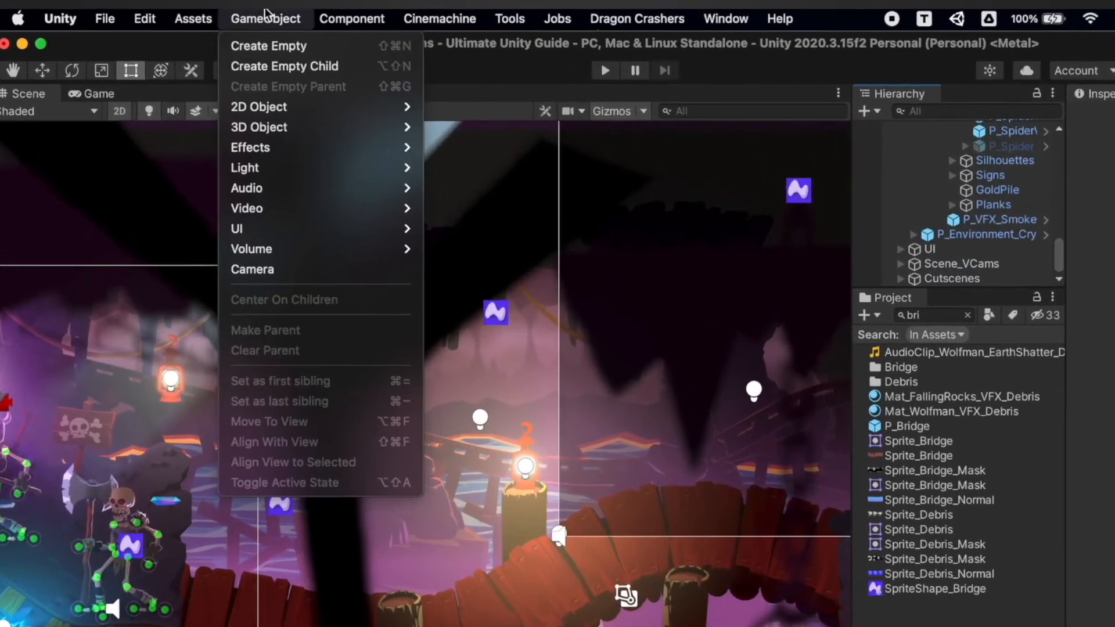
pyautogui.moveTo(276, 85)
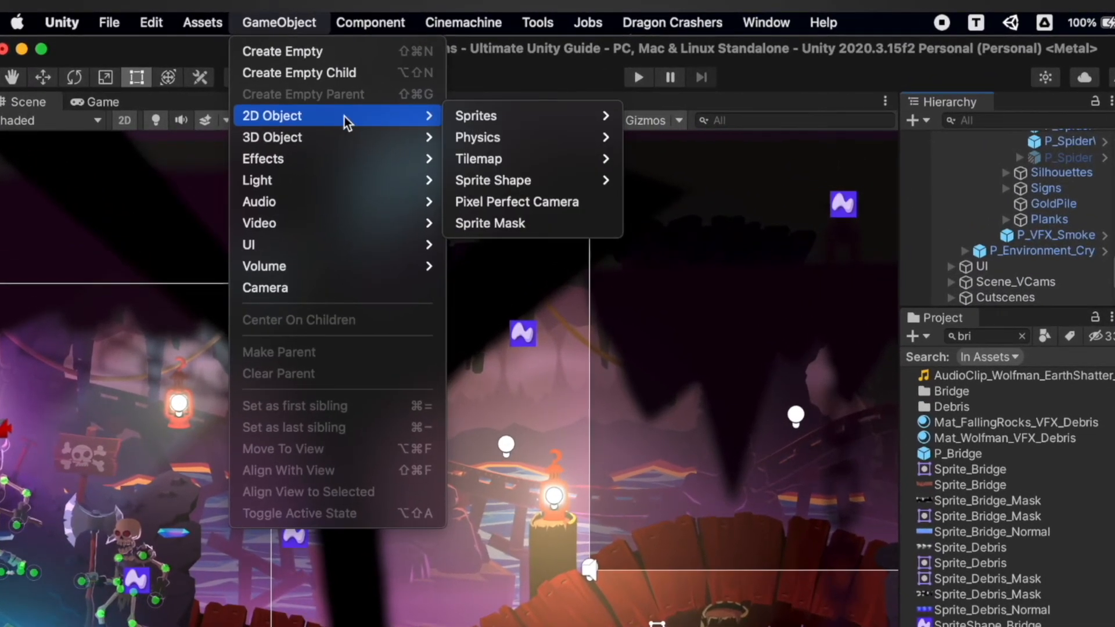
pyautogui.moveTo(528, 182)
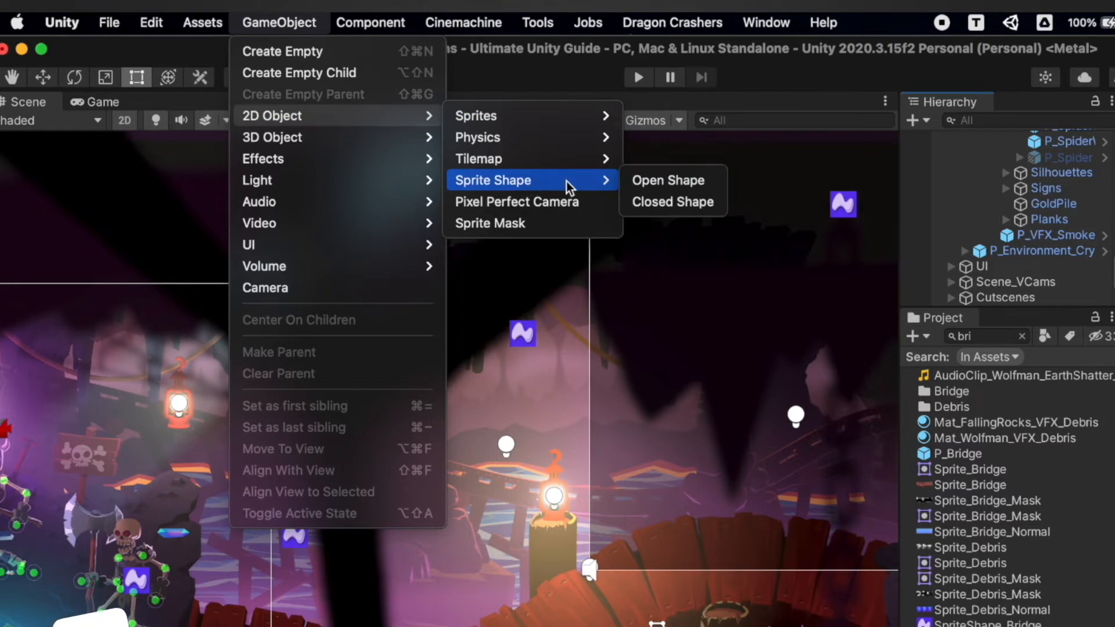
pyautogui.click(692, 184)
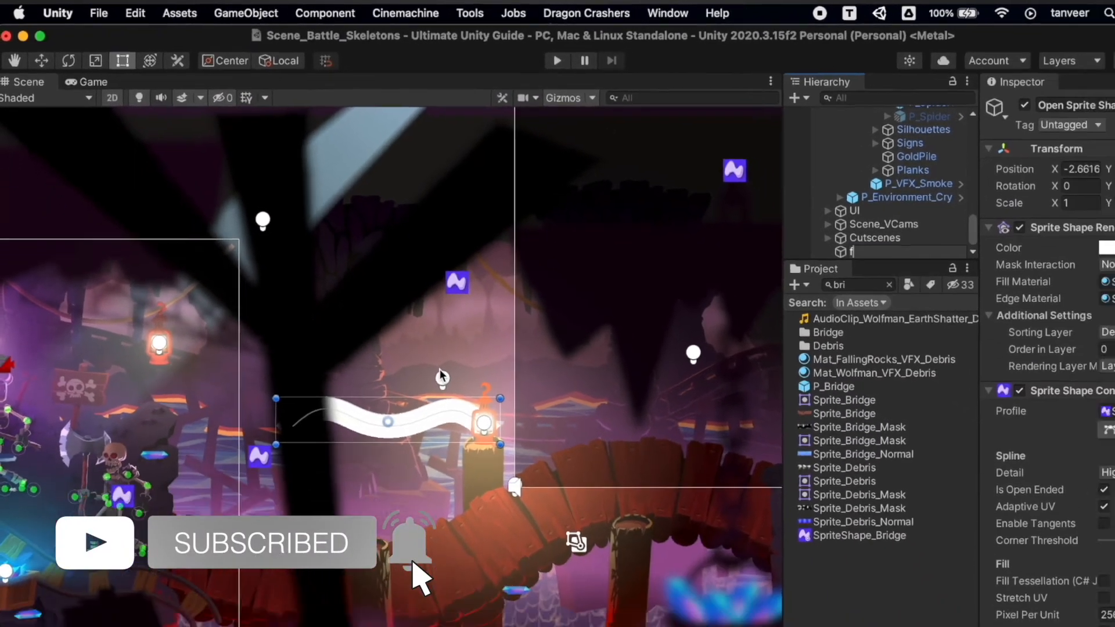
pyautogui.write('f')
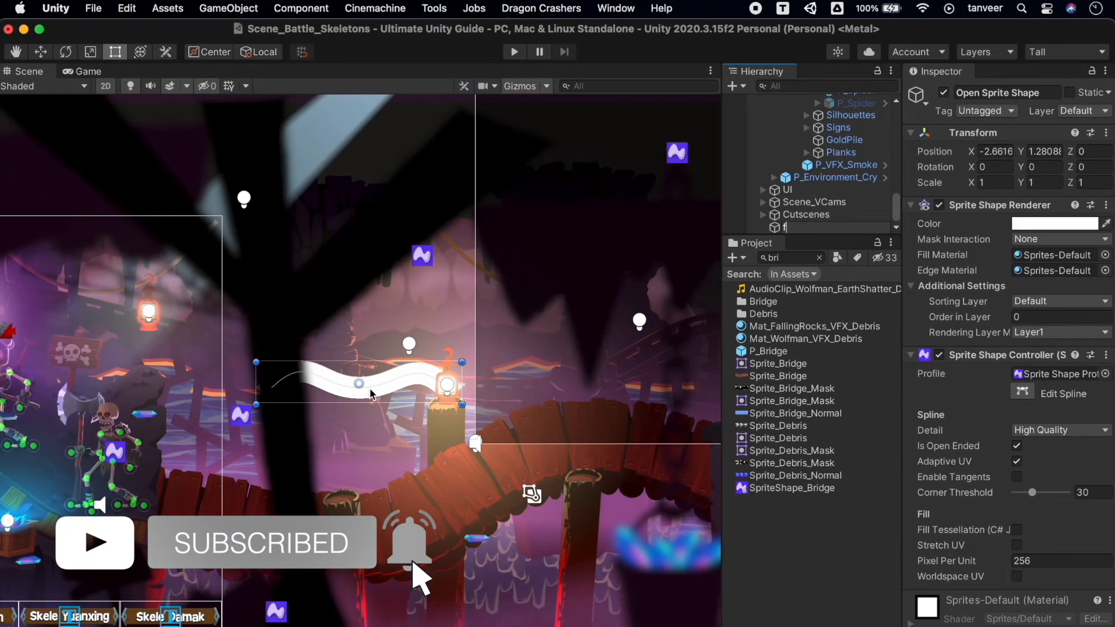
pyautogui.press('Return')
pyautogui.press('f')
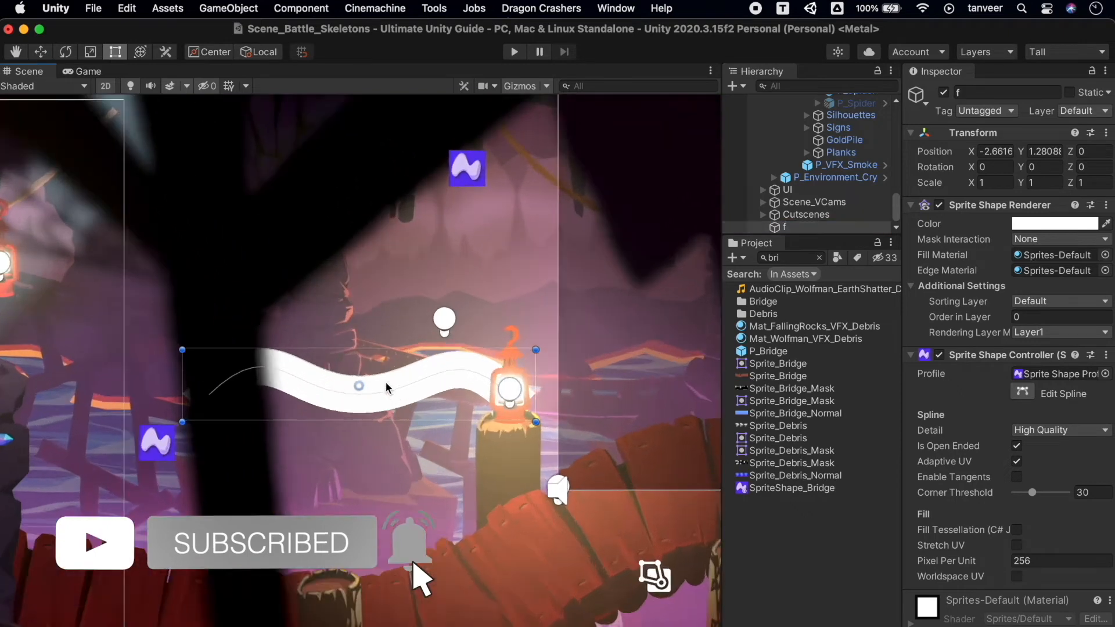
# Resize and reposition the open Sprite Shape slightly, and raise the middle control point of its spline.
pyautogui.moveTo(647, 448); pyautogui.dragTo(668, 454)
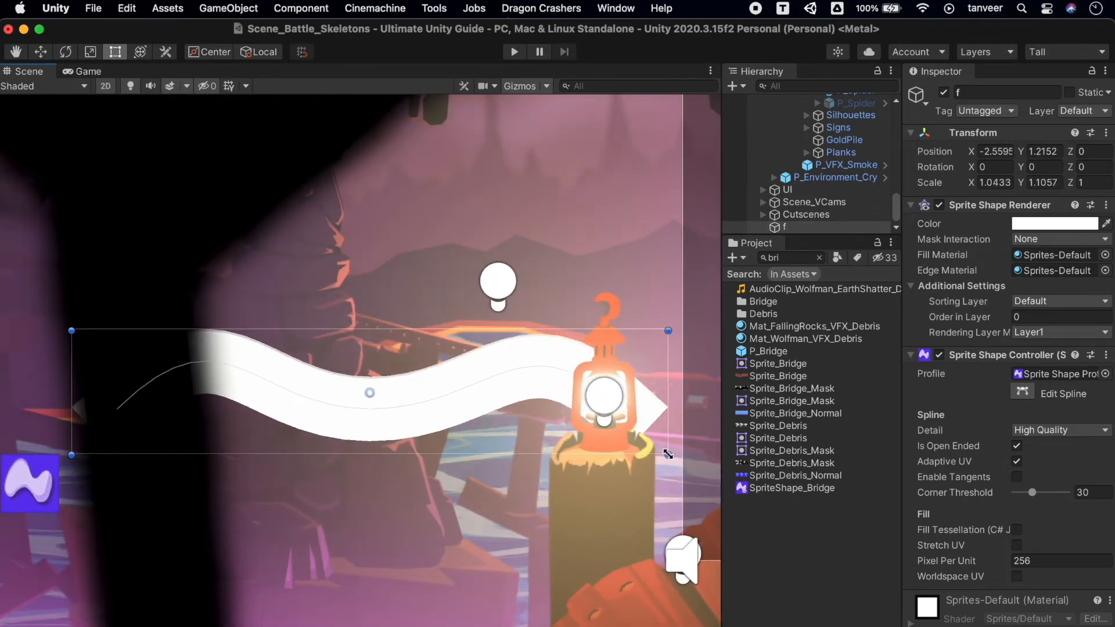
pyautogui.moveTo(370, 394)
pyautogui.mouseDown()
pyautogui.moveTo(366, 366)
pyautogui.moveTo(366, 396)
pyautogui.mouseUp()
pyautogui.click(1022, 392)
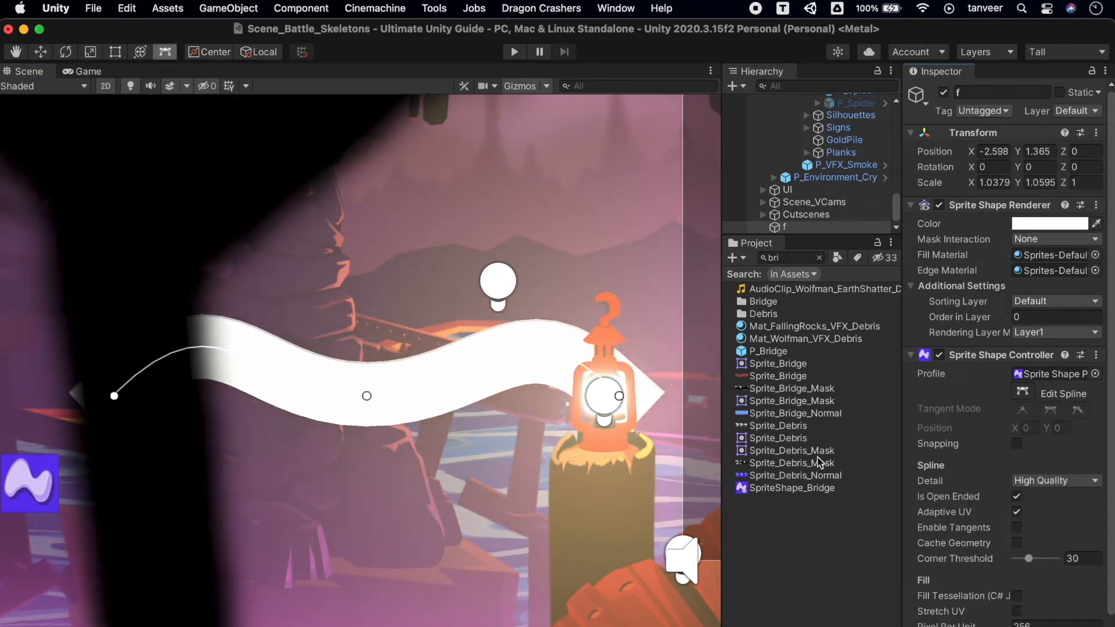
pyautogui.moveTo(368, 398); pyautogui.dragTo(362, 344)
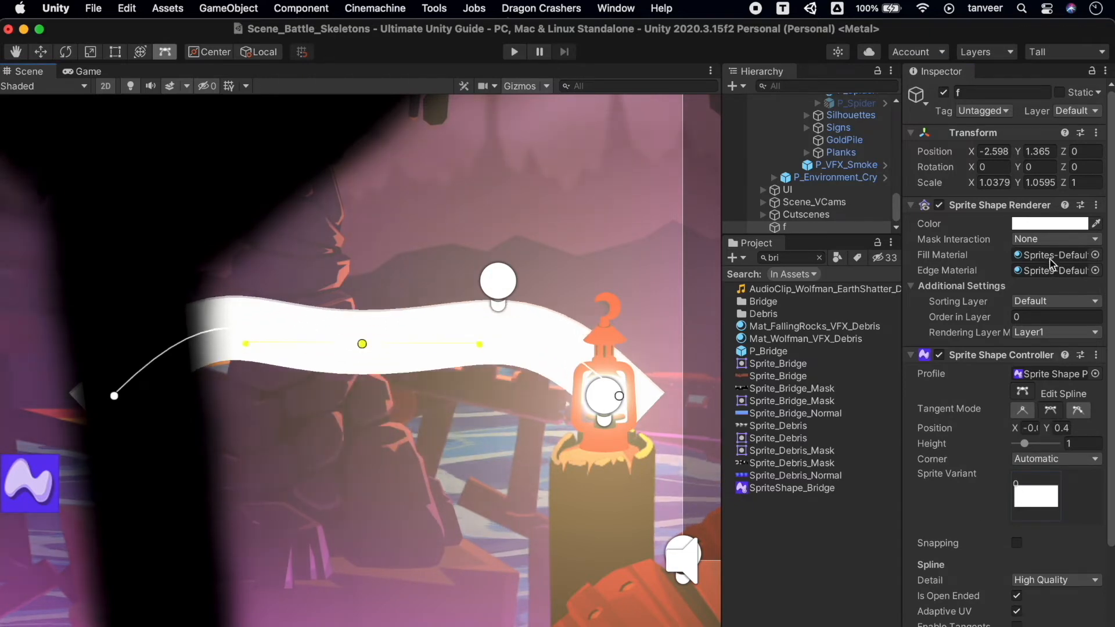
# Set the open Sprite Shape's color to orange, D7A45A.
pyautogui.click(1050, 224)
pyautogui.click(1033, 318)
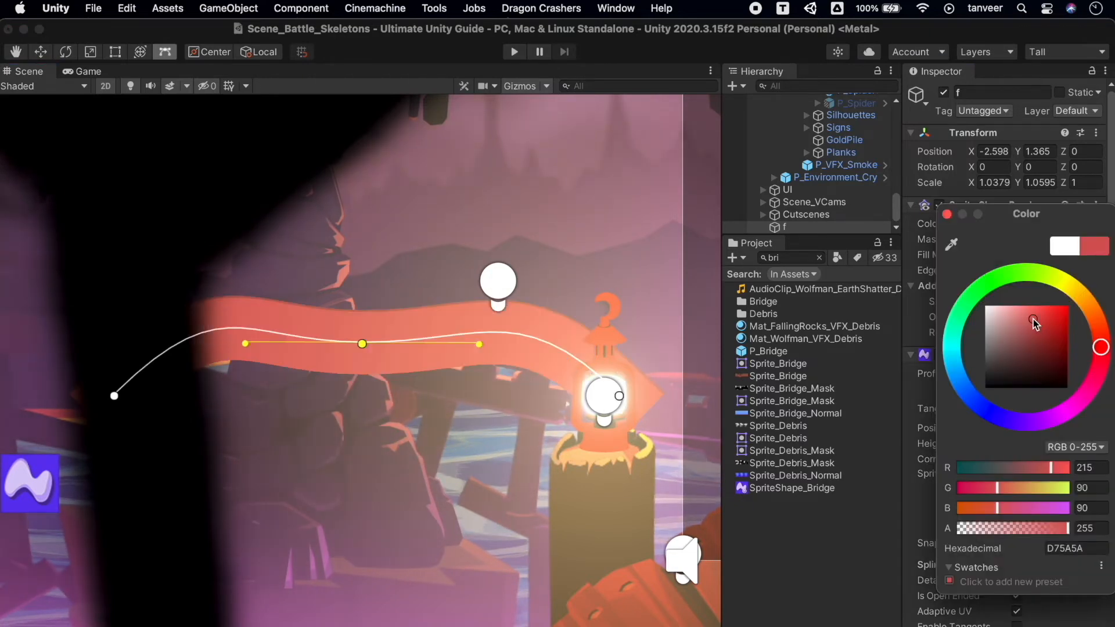
pyautogui.click(1067, 281)
pyautogui.moveTo(1068, 280); pyautogui.dragTo(1087, 304)
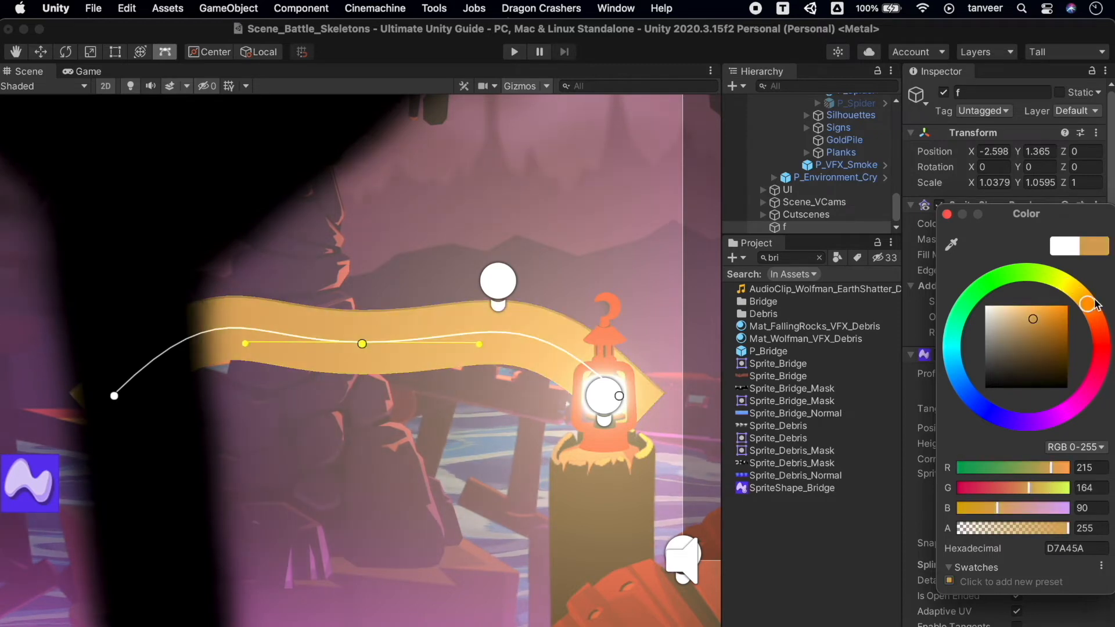
# Reshape the orange open shape into a raised arch by moving its middle and both end control points.
pyautogui.moveTo(363, 344); pyautogui.dragTo(413, 421)
pyautogui.moveTo(115, 396); pyautogui.dragTo(267, 317)
pyautogui.moveTo(412, 418); pyautogui.dragTo(483, 245)
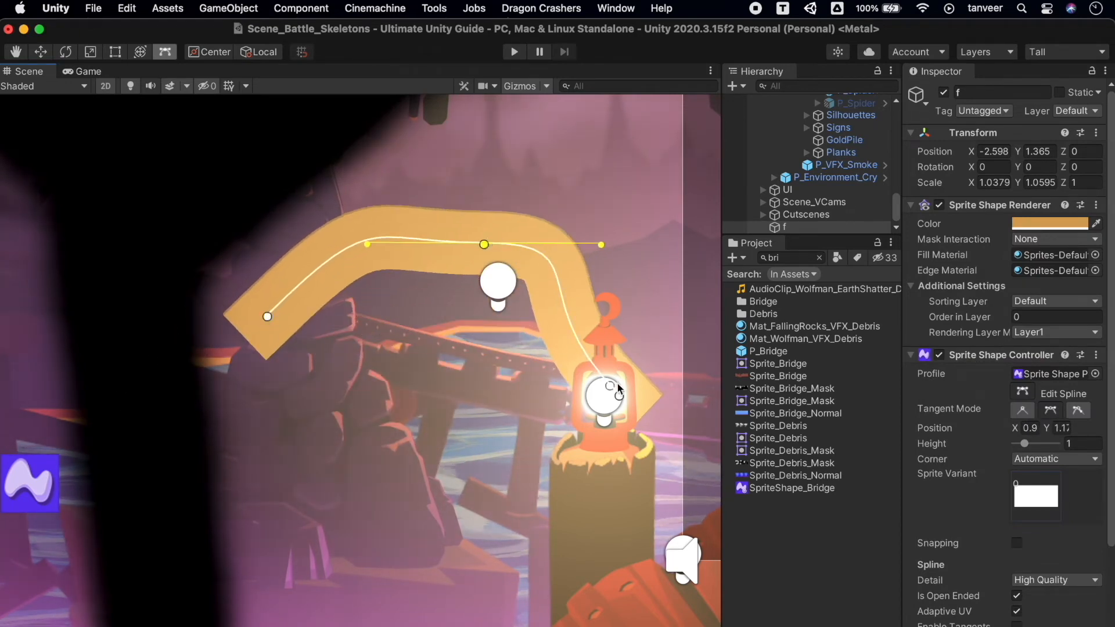
pyautogui.moveTo(618, 394); pyautogui.dragTo(668, 272)
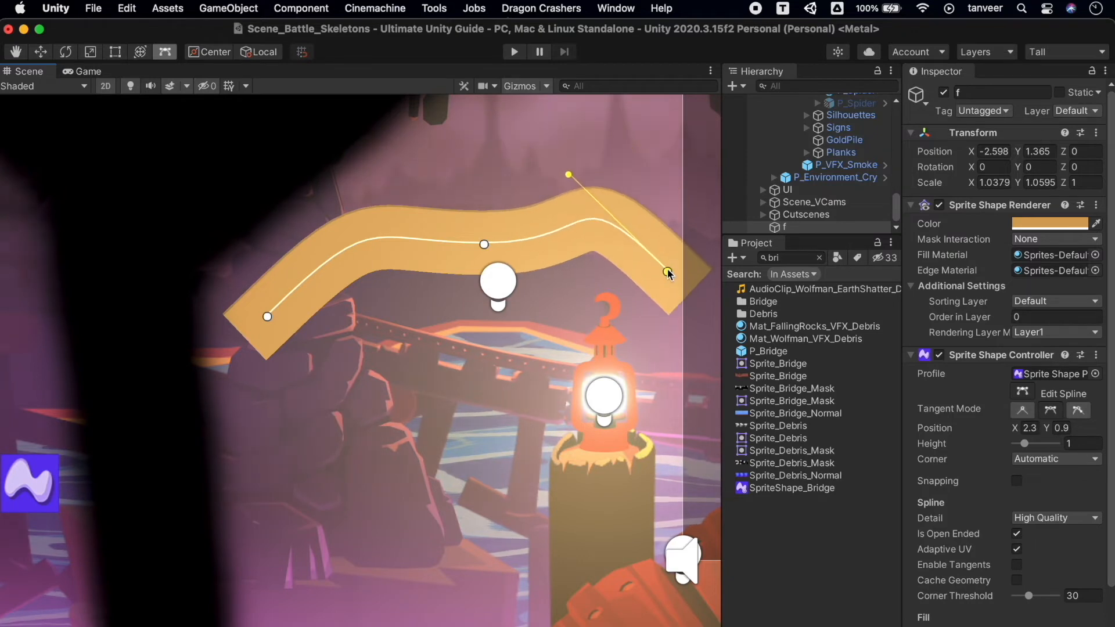
# Bend the tangents at both ends of the orange spline and add a raised control point on each side of the middle one.
pyautogui.moveTo(570, 174); pyautogui.dragTo(577, 278)
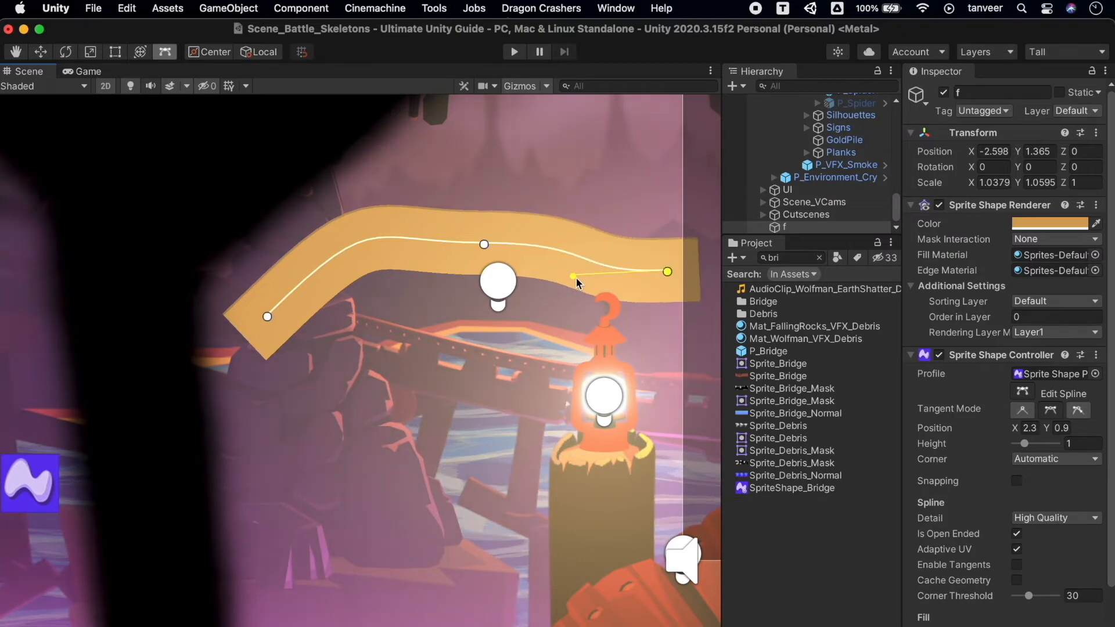
pyautogui.click(269, 317)
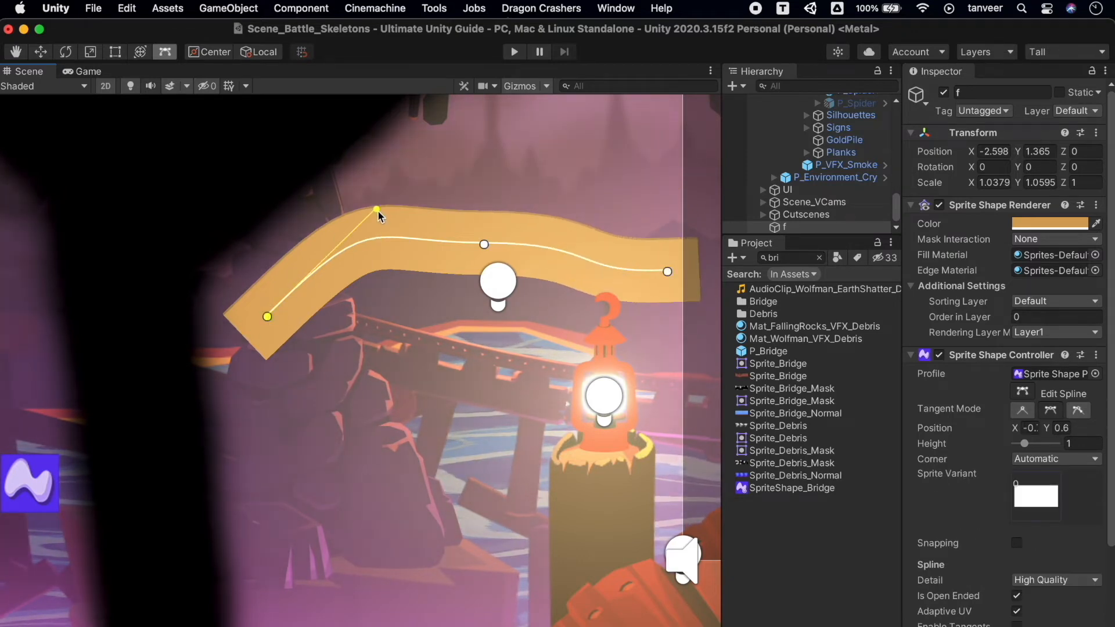
pyautogui.moveTo(378, 210); pyautogui.dragTo(411, 356)
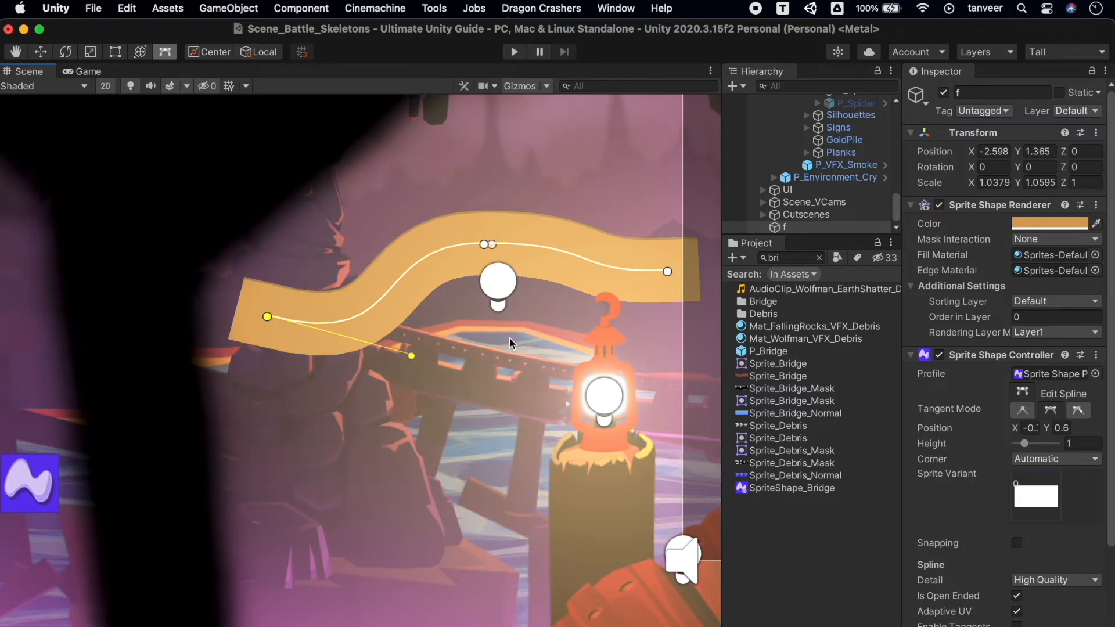
pyautogui.moveTo(556, 256); pyautogui.dragTo(561, 207)
pyautogui.moveTo(395, 285); pyautogui.dragTo(359, 244)
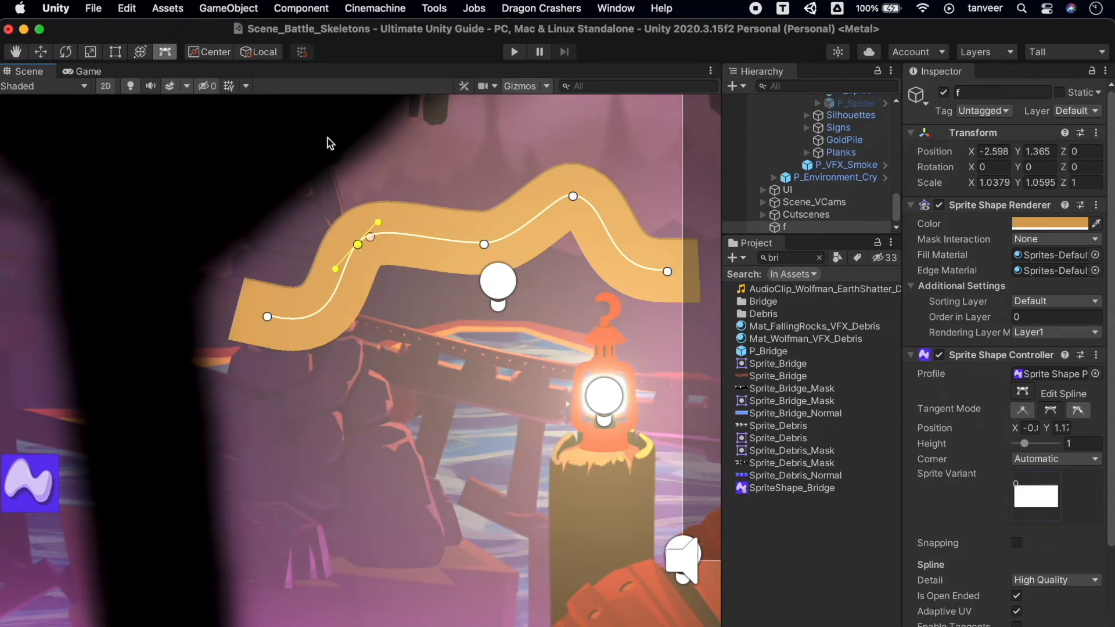
# Create a closed Sprite Shape and set its color to red, DB6969.
pyautogui.click(228, 8)
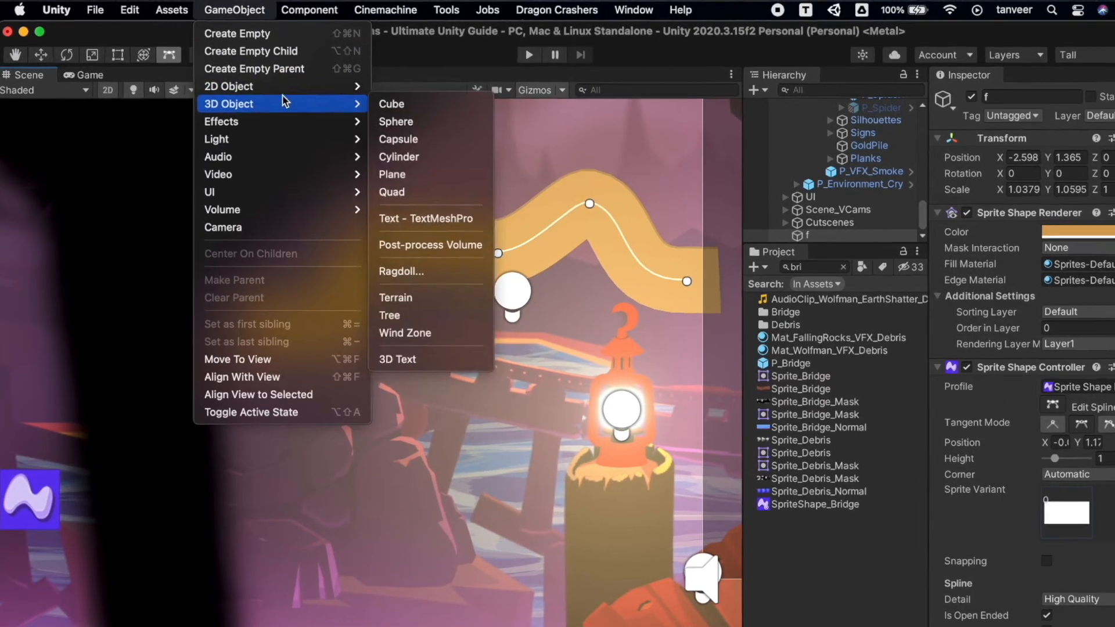
pyautogui.moveTo(284, 85)
pyautogui.moveTo(500, 173)
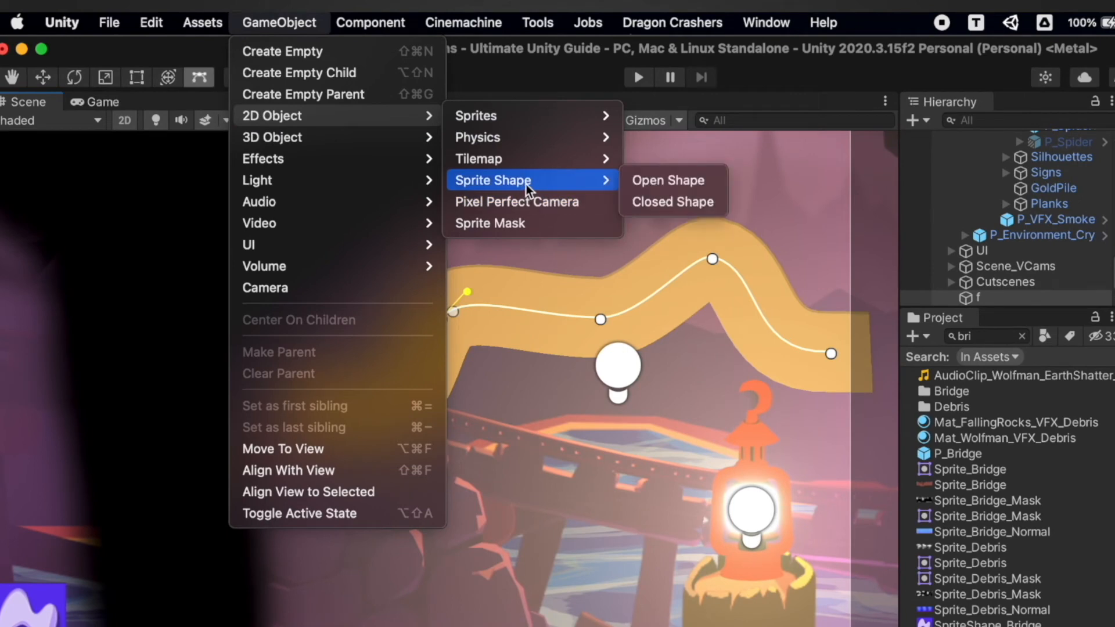
pyautogui.click(673, 201)
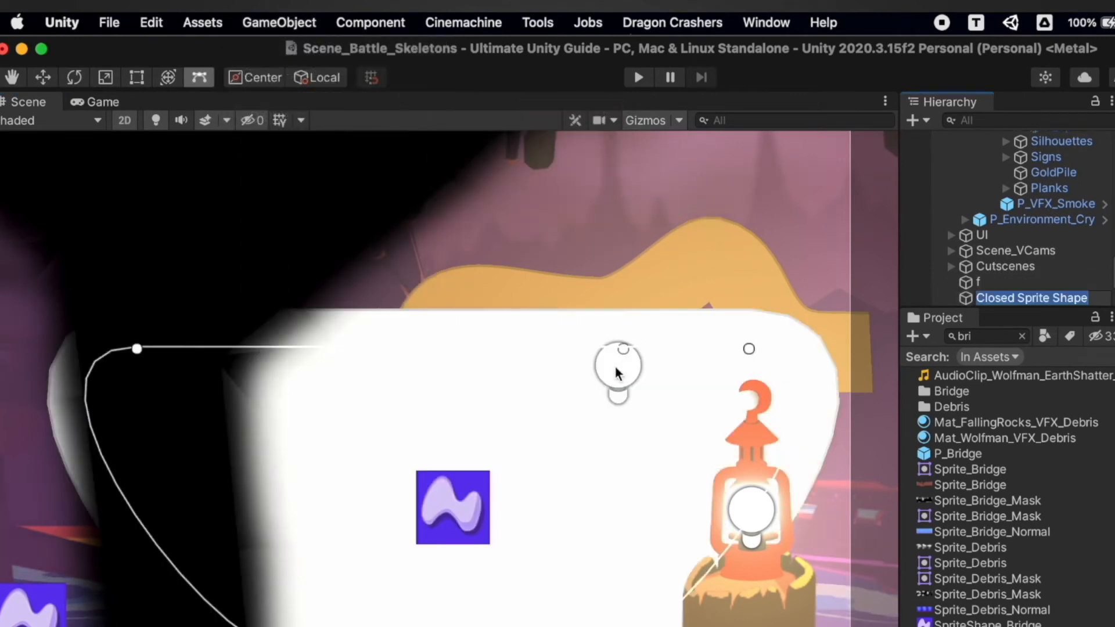
pyautogui.click(1112, 285)
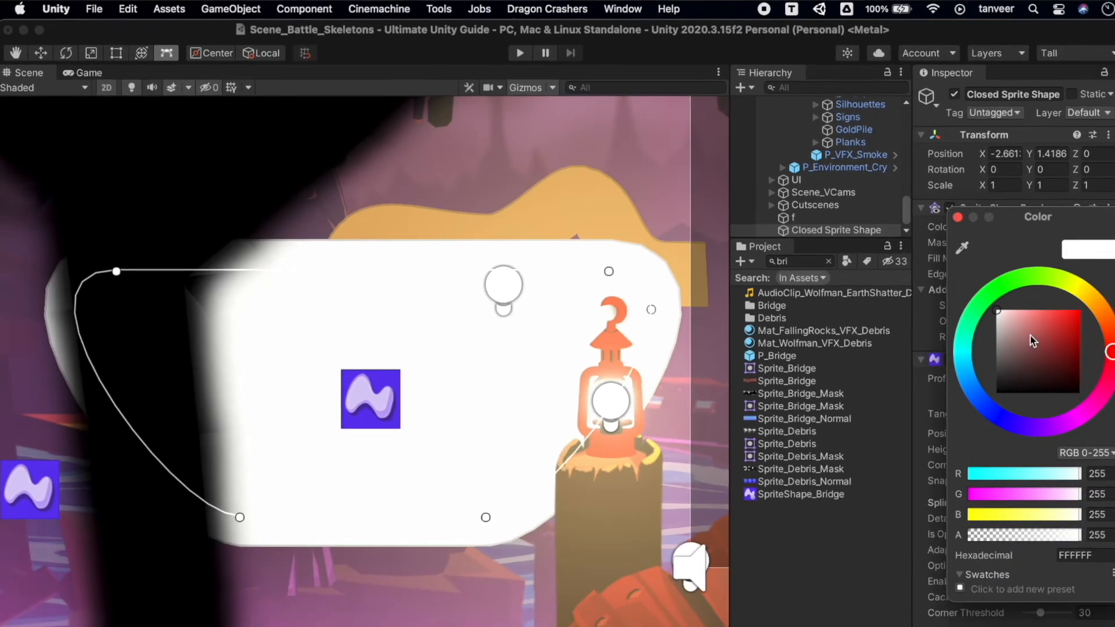
pyautogui.click(1028, 318)
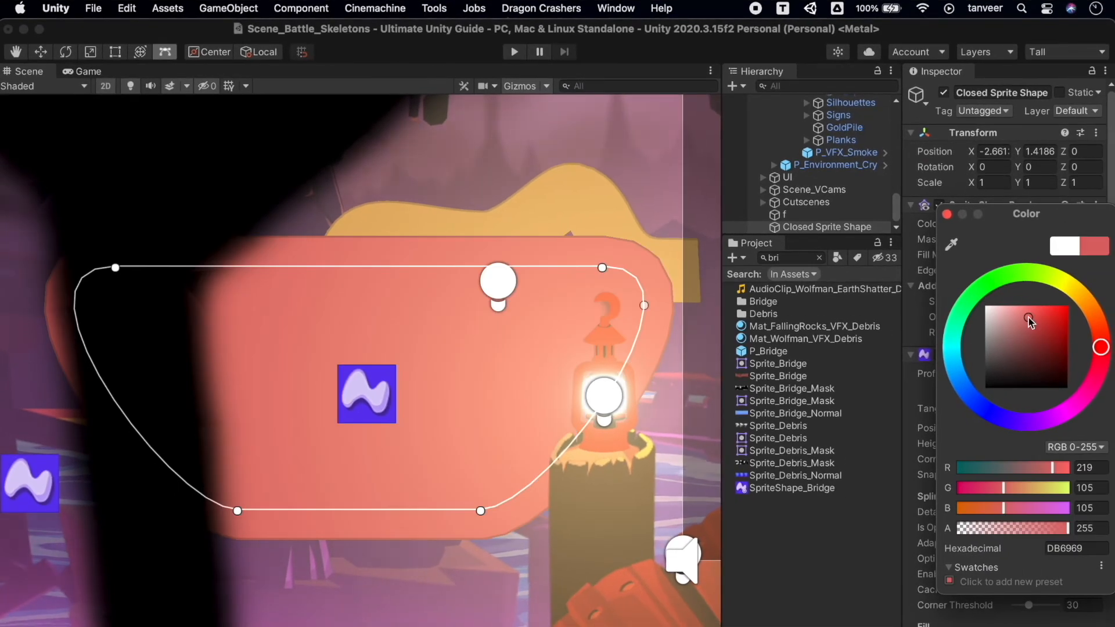
# Narrow the red closed shape by moving its two left-side control points inward and its lower-right point up.
pyautogui.moveTo(116, 268); pyautogui.dragTo(305, 270)
pyautogui.moveTo(238, 512); pyautogui.dragTo(382, 503)
pyautogui.scroll(-5, 584, 361)
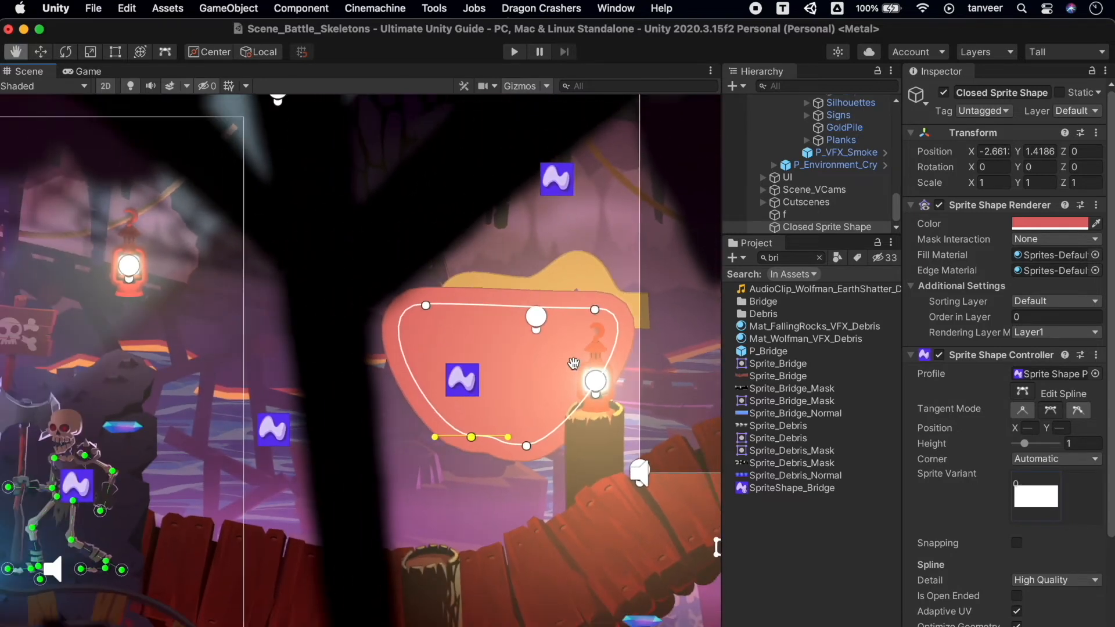
pyautogui.moveTo(574, 363); pyautogui.dragTo(367, 370, button='middle')
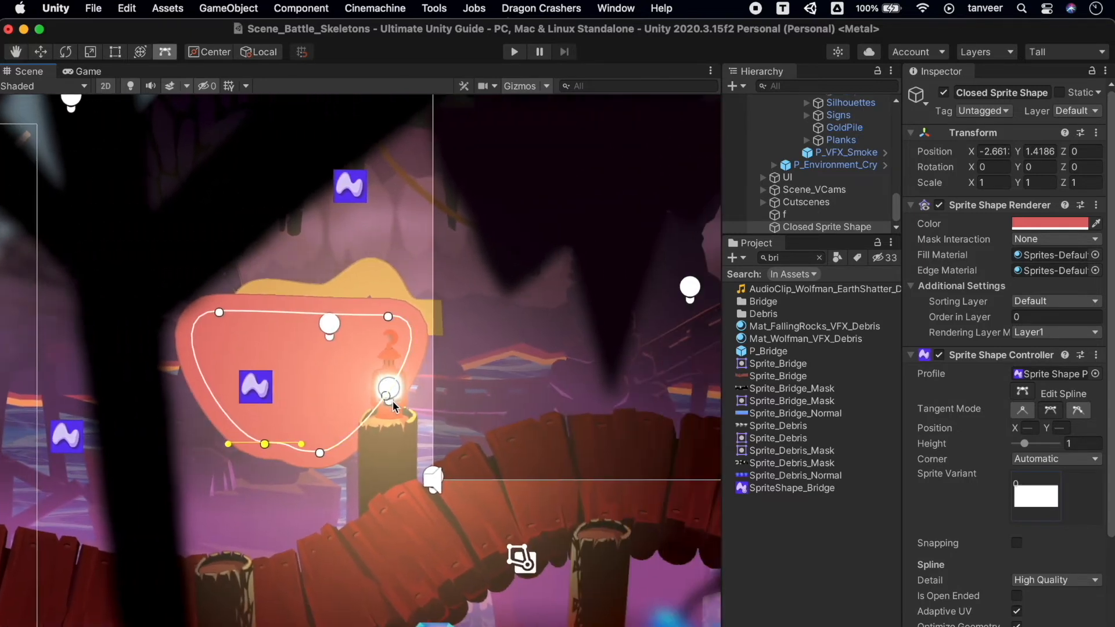
pyautogui.moveTo(320, 454); pyautogui.dragTo(391, 349)
pyautogui.moveTo(276, 443); pyautogui.dragTo(300, 502)
# Stretch the red shape outward at its two right-side control points and pull its lower-left point down to the bridge.
pyautogui.moveTo(391, 349); pyautogui.dragTo(471, 455)
pyautogui.moveTo(388, 321); pyautogui.dragTo(542, 264)
pyautogui.click(470, 456)
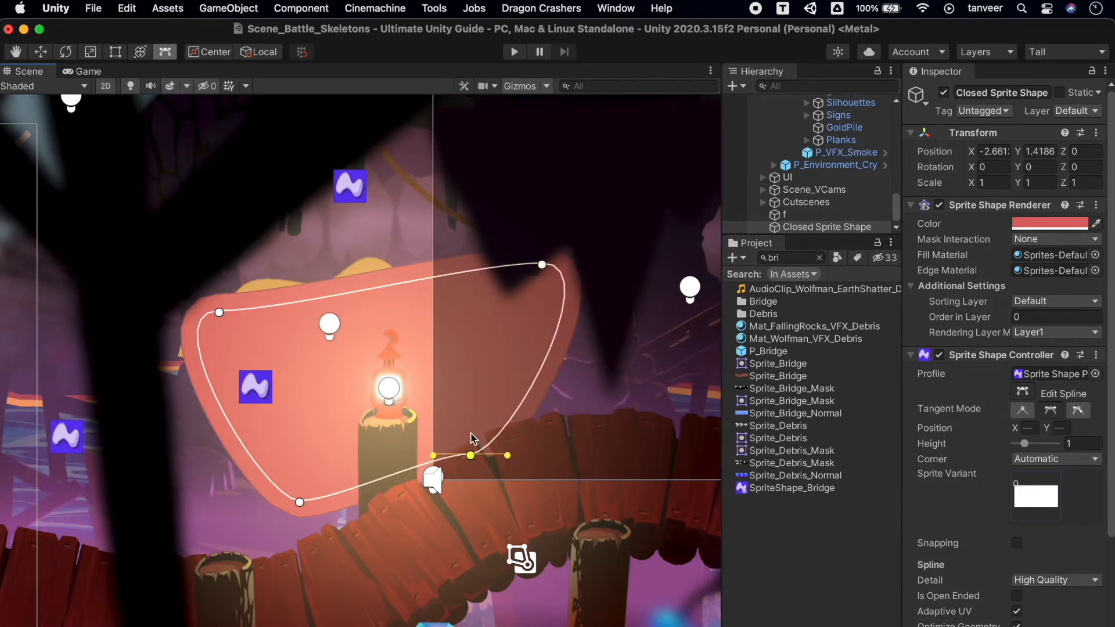
pyautogui.moveTo(470, 455); pyautogui.dragTo(508, 369)
pyautogui.moveTo(297, 499); pyautogui.dragTo(319, 524)
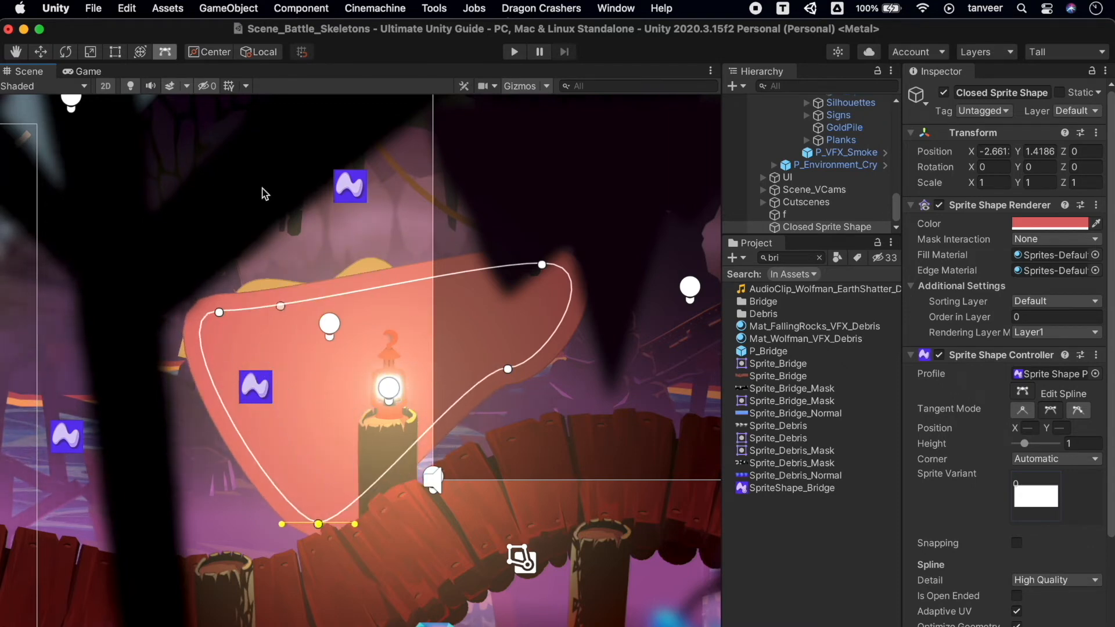
pyautogui.scroll(-5, 264, 194)
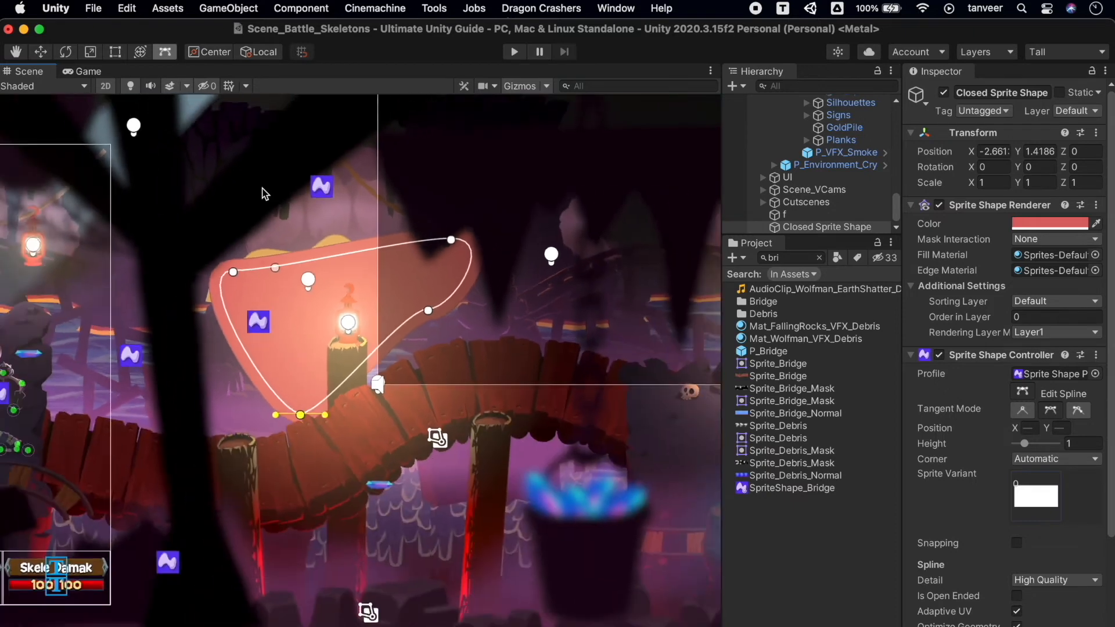
pyautogui.moveTo(262, 192); pyautogui.dragTo(276, 336, button='middle')
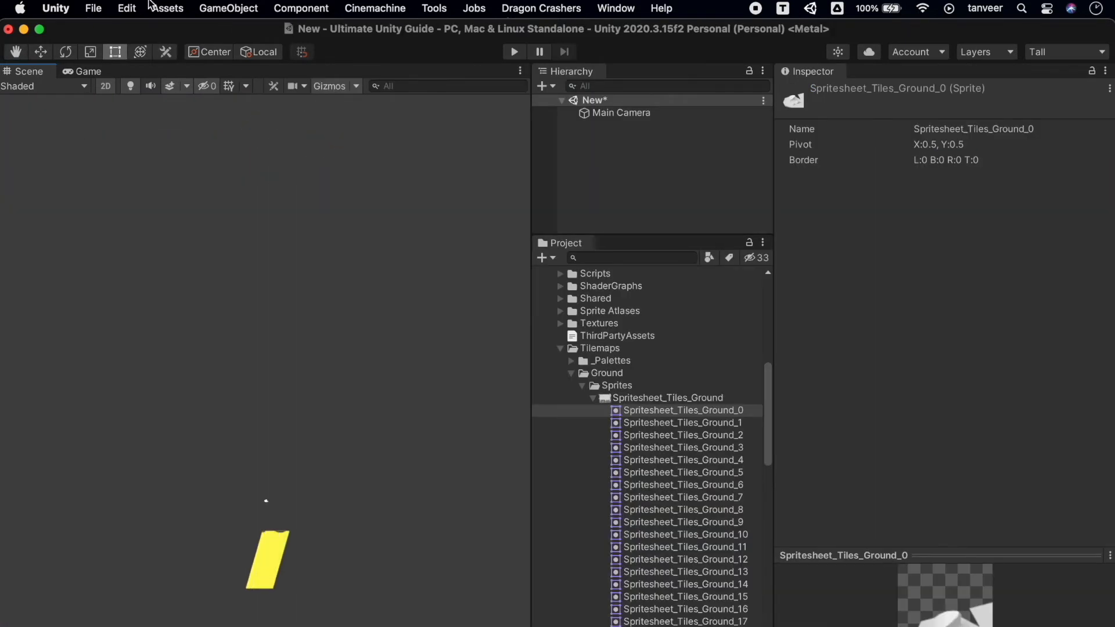
# In the project's Graphics settings, set the Scriptable Render Pipeline asset to None.
pyautogui.click(126, 9)
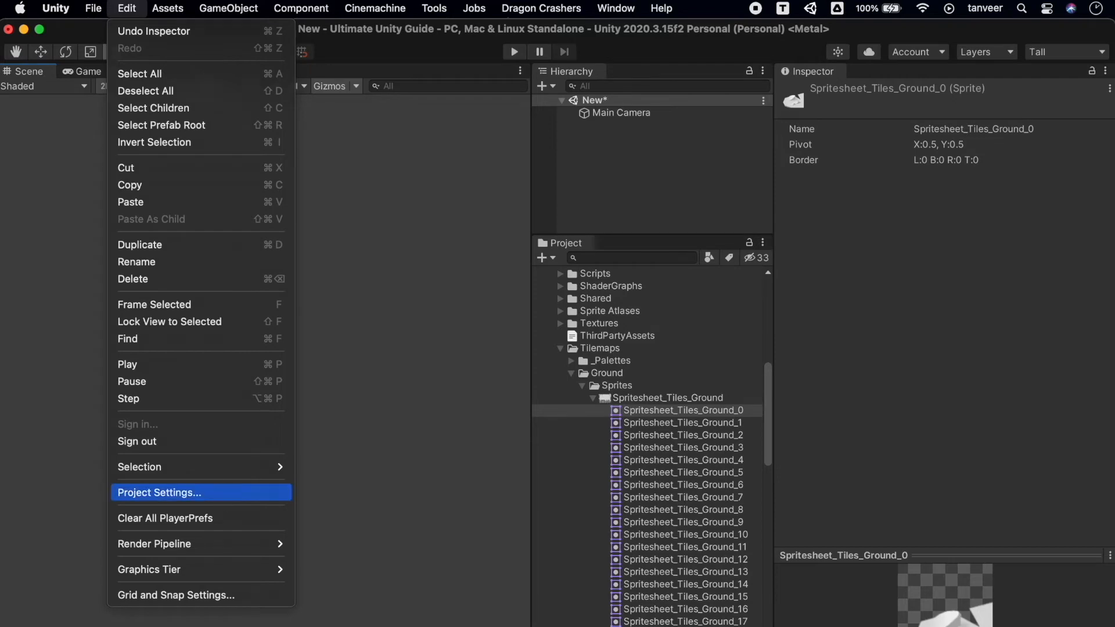
pyautogui.click(226, 495)
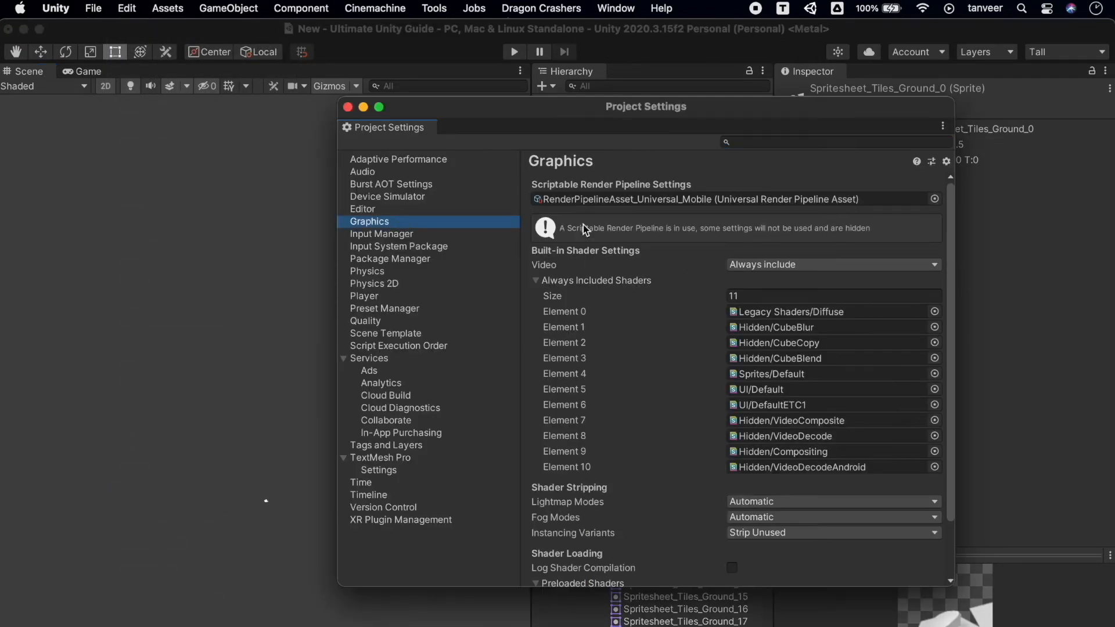
pyautogui.click(935, 199)
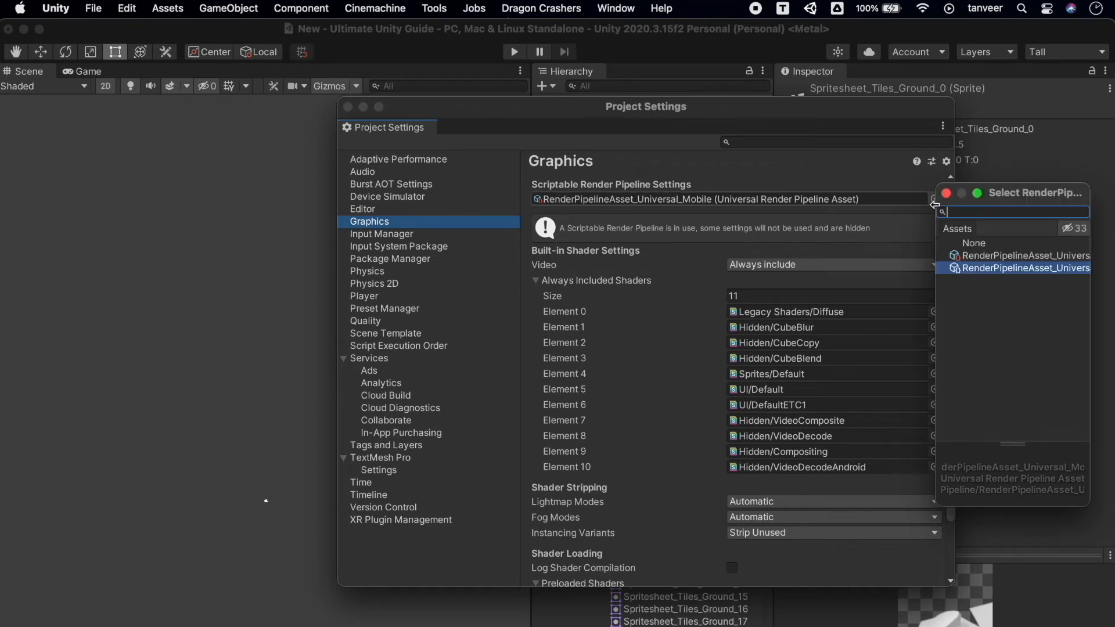
pyautogui.click(986, 255)
pyautogui.click(983, 243)
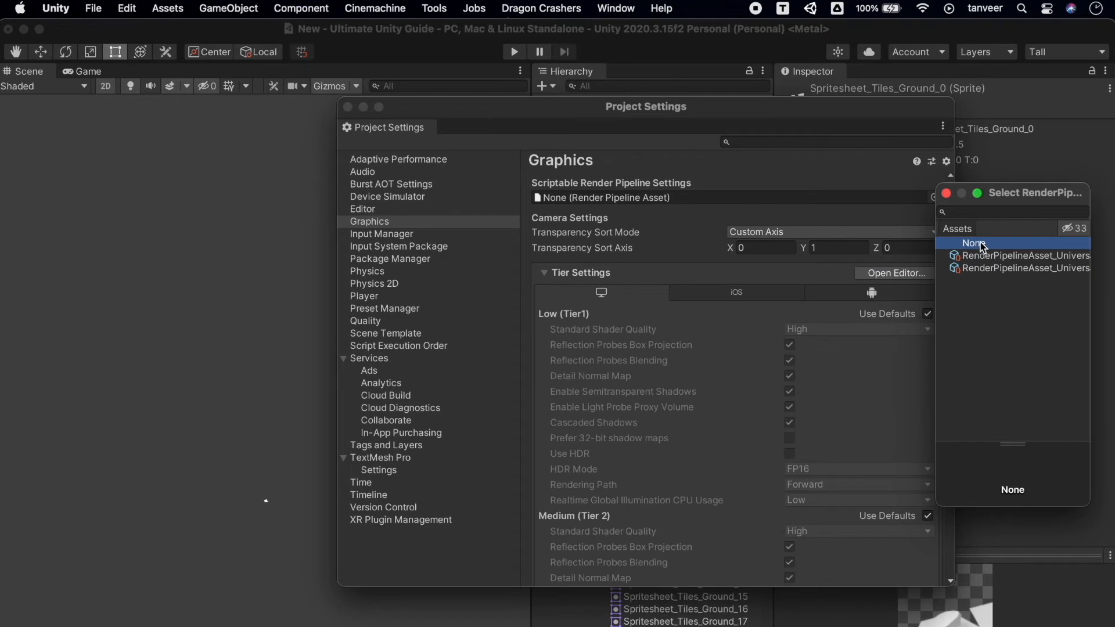
pyautogui.click(988, 257)
pyautogui.click(982, 244)
pyautogui.doubleClick(981, 246)
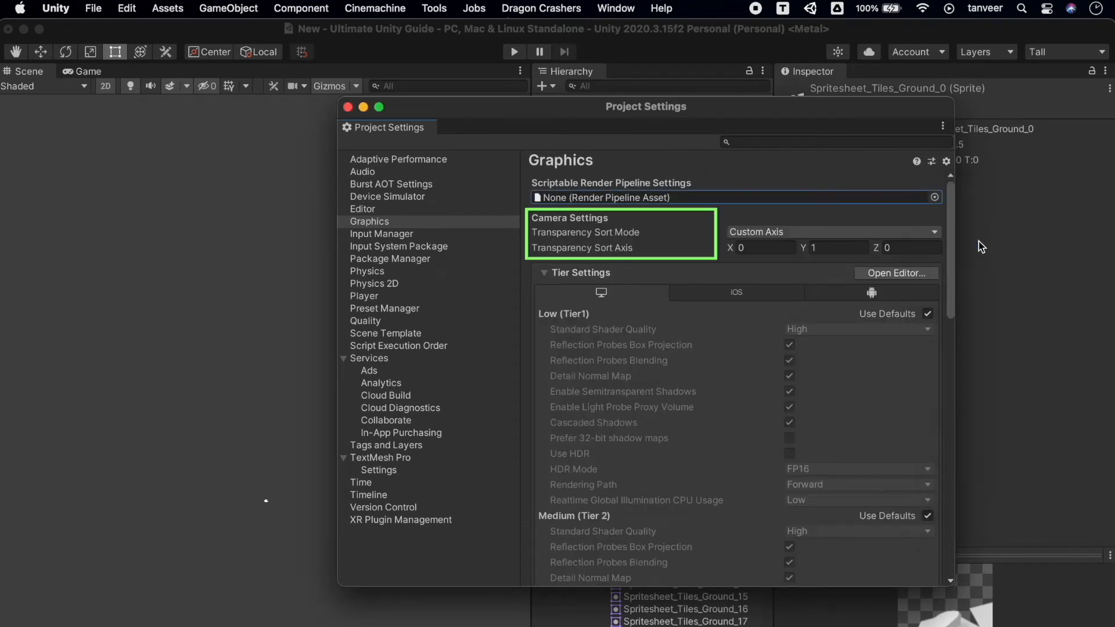
# Set the Transparency Sort Mode to Custom Axis with a sort axis Y value of 1, and close the project settings.
pyautogui.click(929, 233)
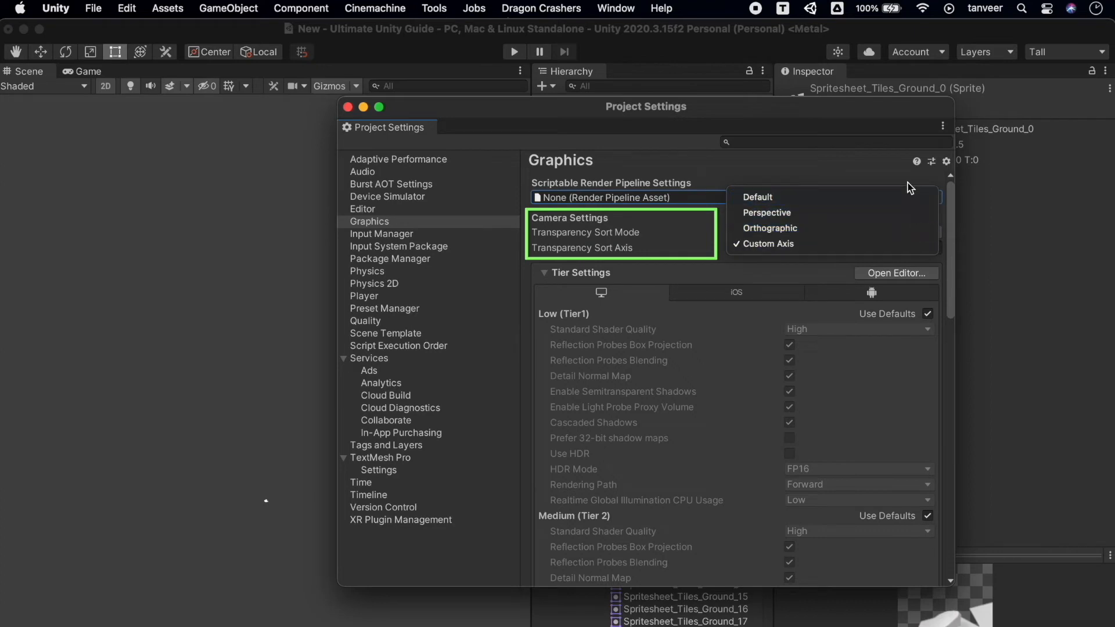
pyautogui.click(931, 250)
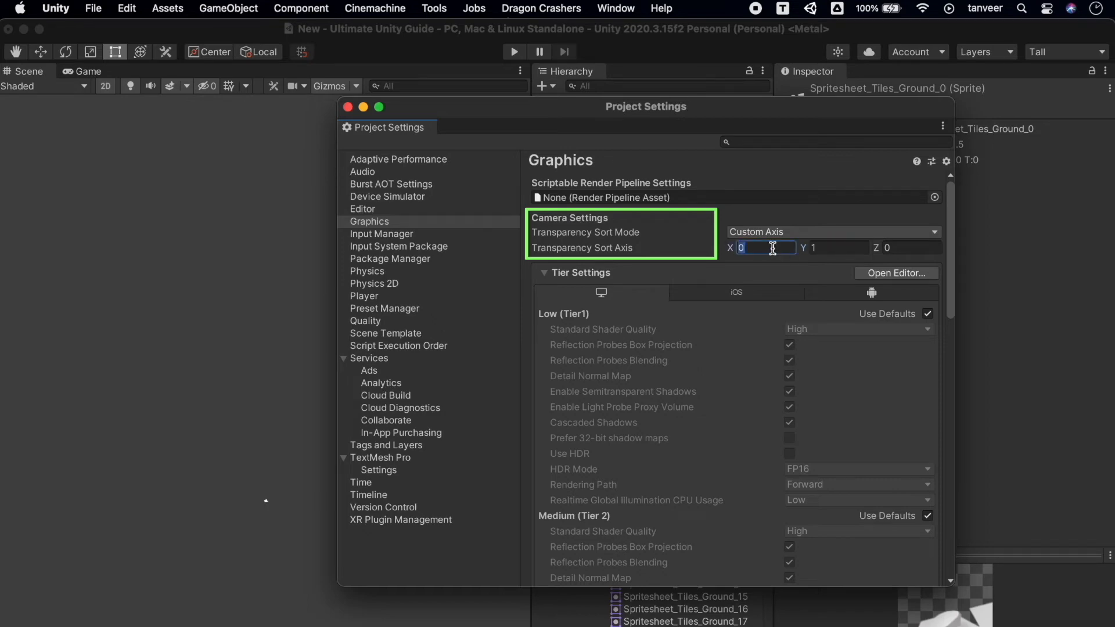
pyautogui.write('1')
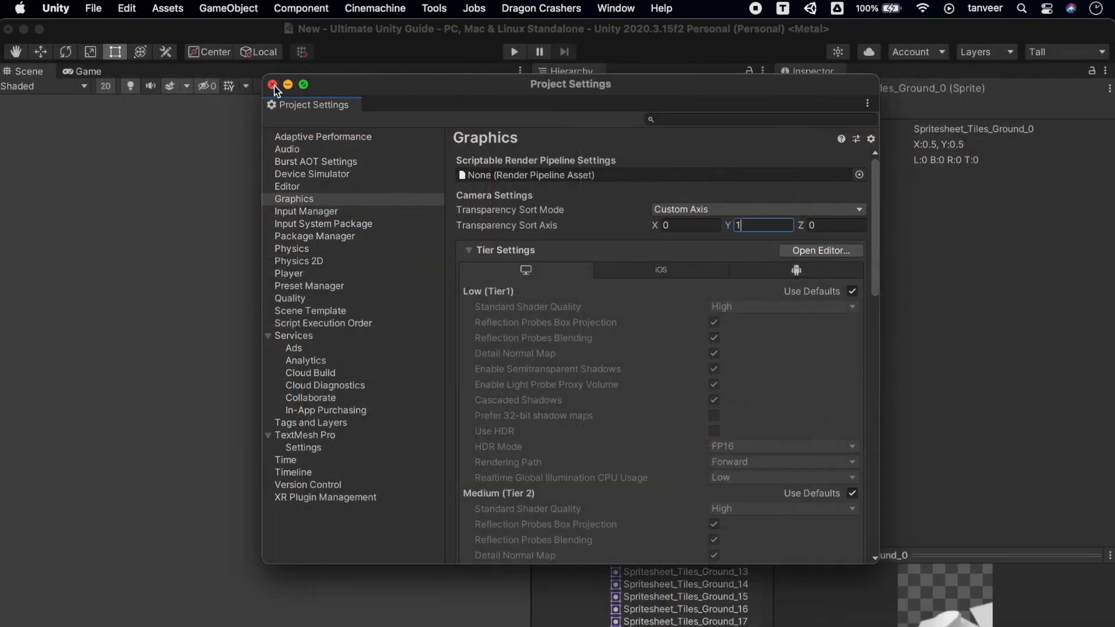
pyautogui.click(273, 85)
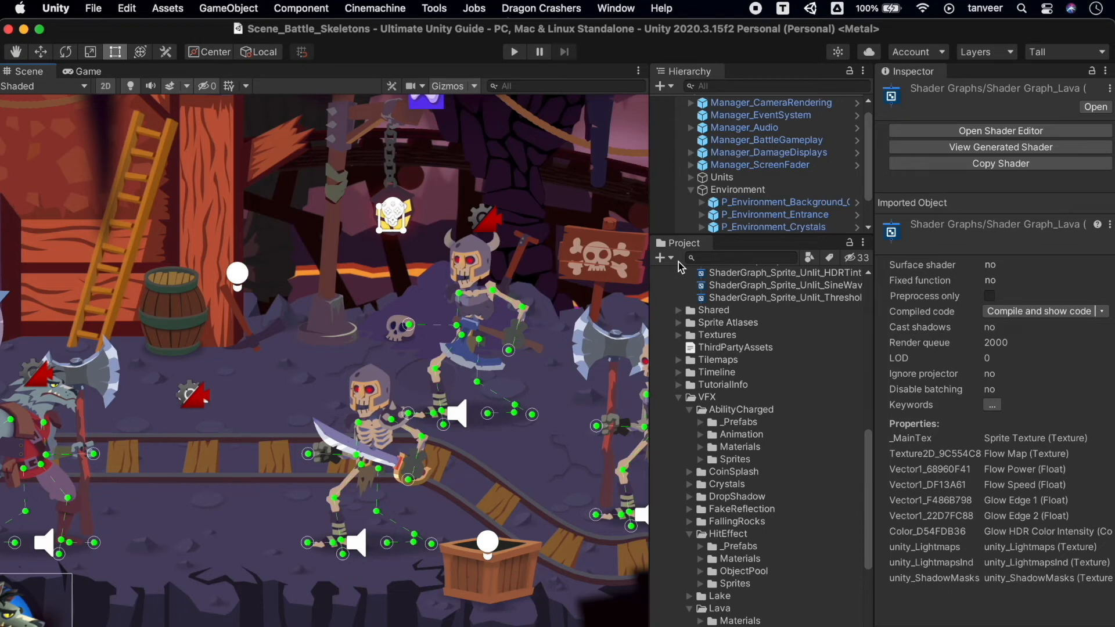
# Create a Sprite Lit Shader Graph asset in the project and open it in the shader editor.
pyautogui.click(663, 258)
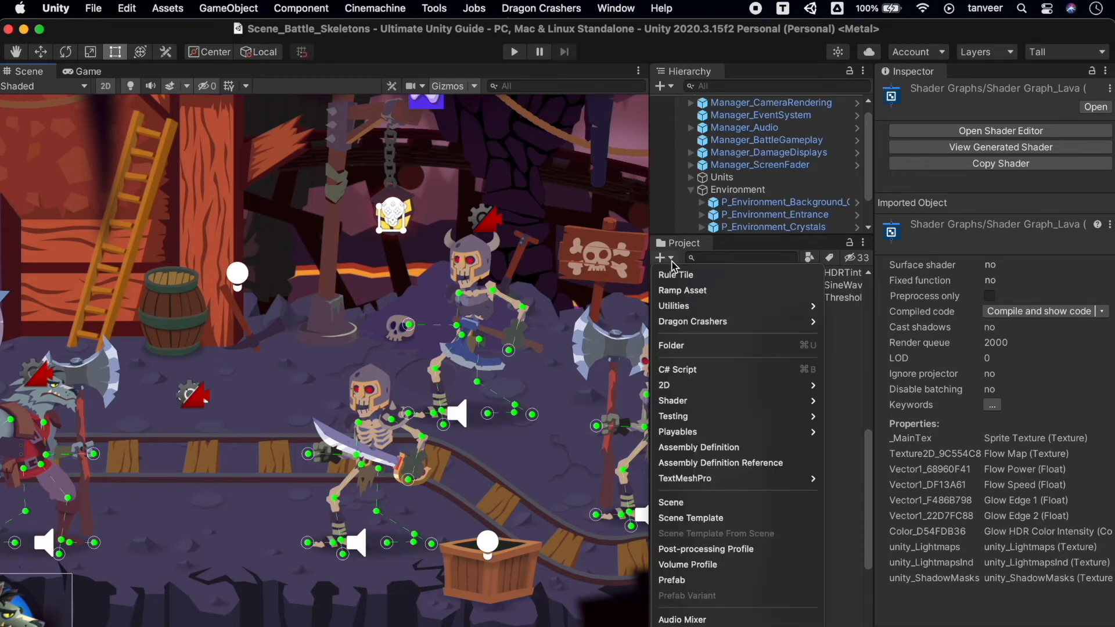
pyautogui.moveTo(720, 401)
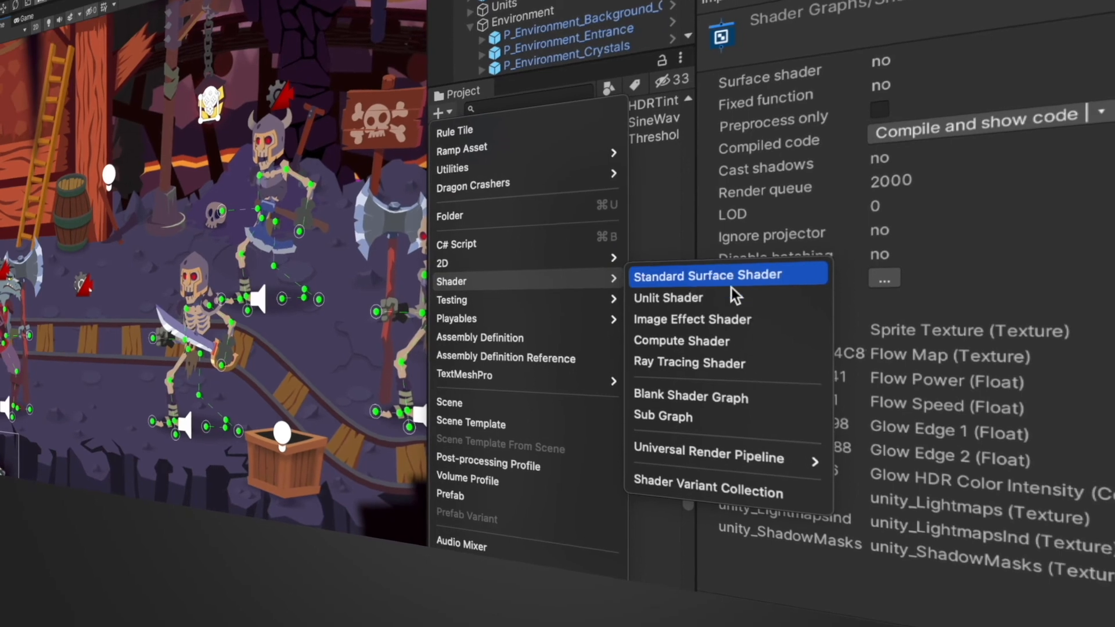
pyautogui.moveTo(763, 455)
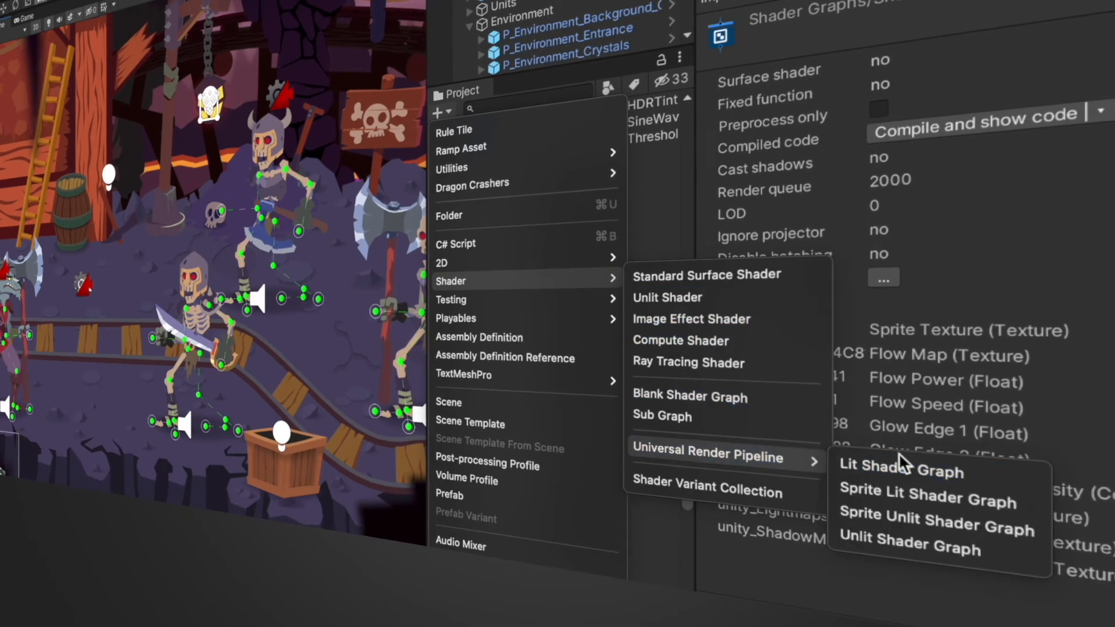
pyautogui.click(1028, 504)
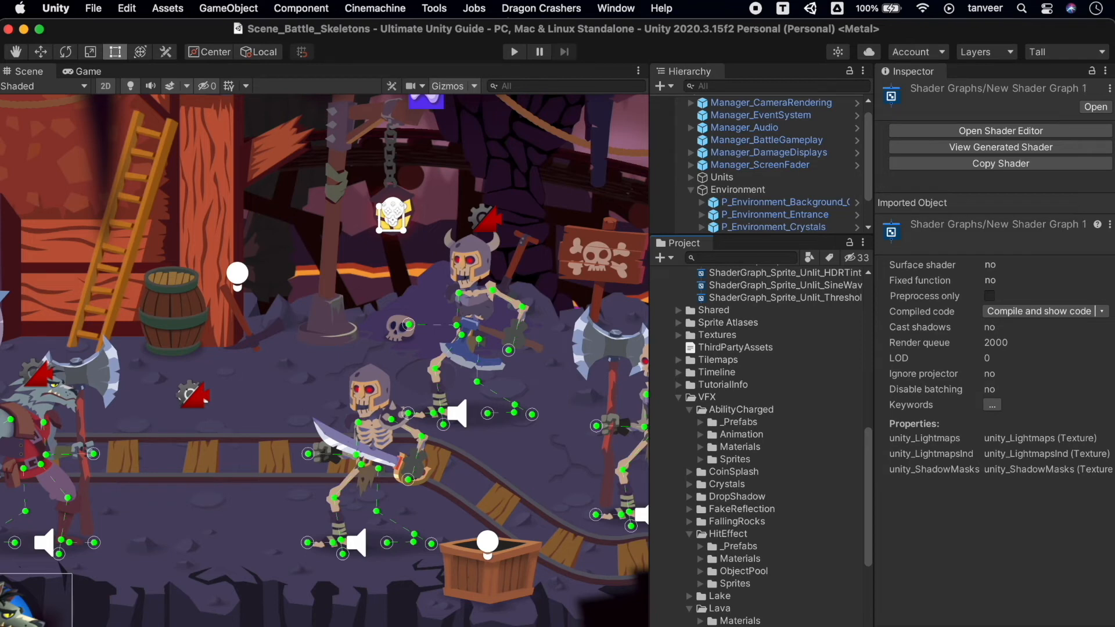
pyautogui.click(1001, 131)
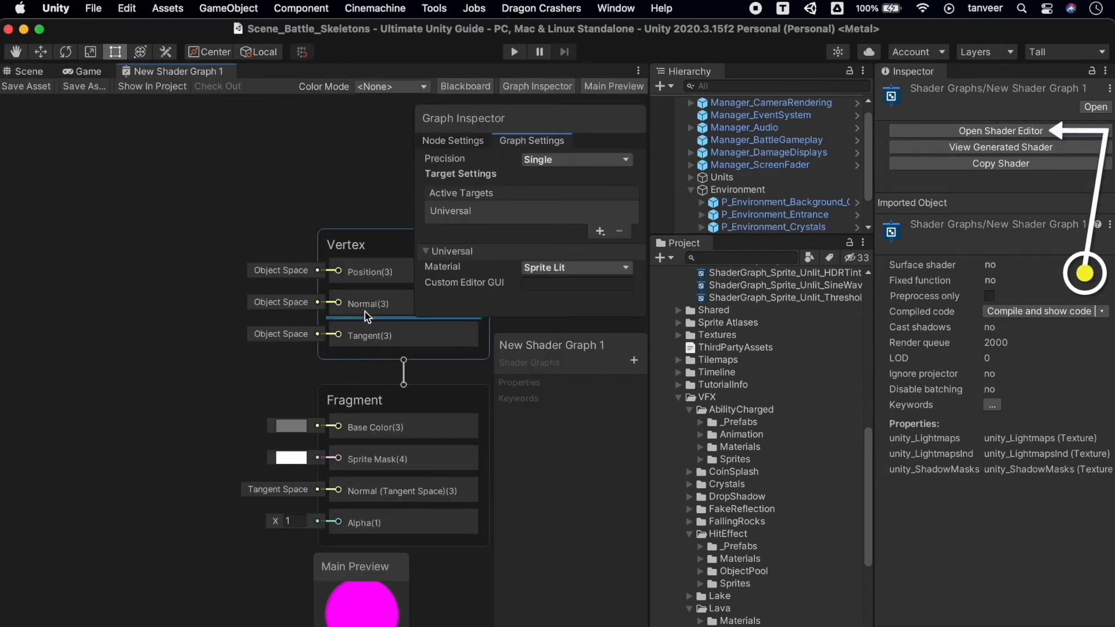
# Move the Graph Inspector clear of the Vertex and Fragment blocks.
pyautogui.moveTo(503, 127); pyautogui.dragTo(49, 152)
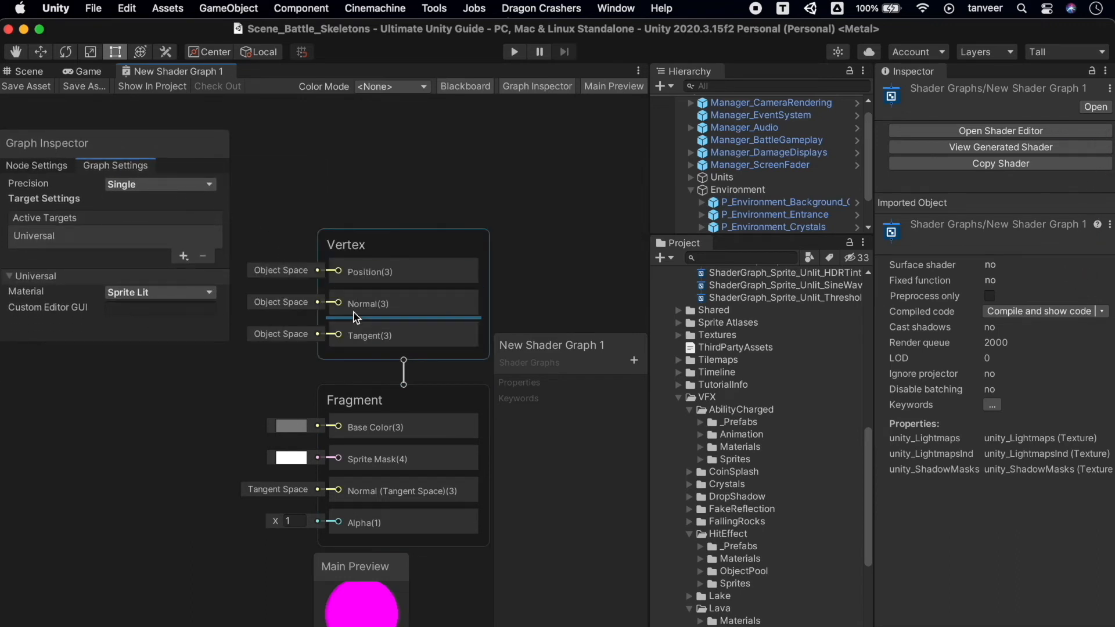
pyautogui.moveTo(432, 462); pyautogui.dragTo(436, 478)
pyautogui.scroll(-3, 773, 508)
pyautogui.scroll(8, 773, 507)
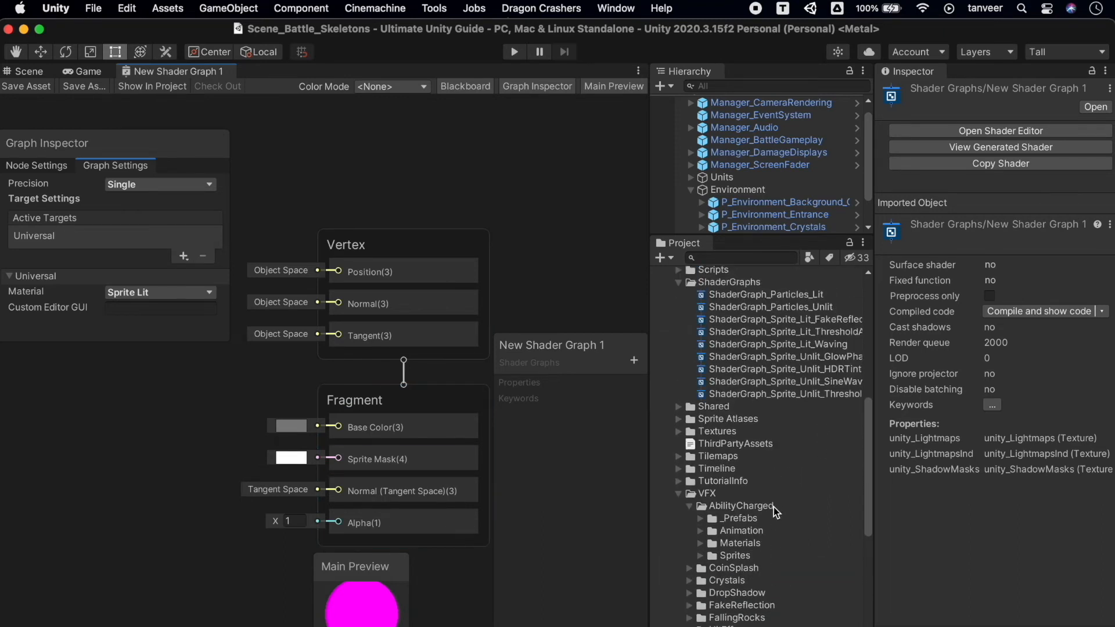
# Examine the sample graphs in the ShaderGraphs folder, including the two particle graphs, fake reflection, lit threshold, waving and unlit glow ones.
pyautogui.scroll(3, 773, 507)
pyautogui.doubleClick(832, 414)
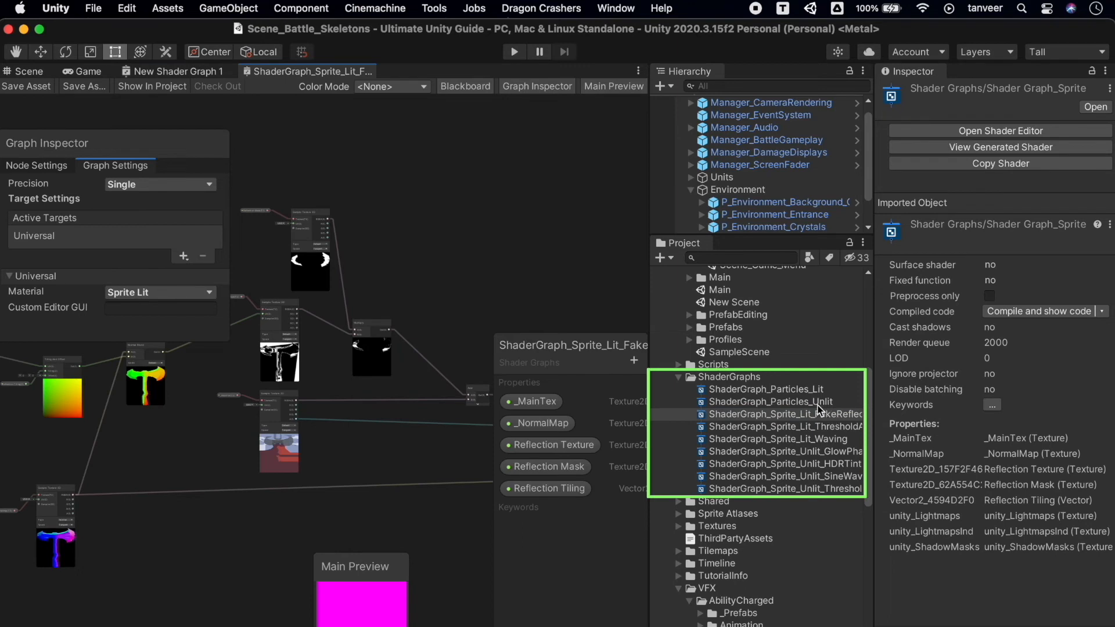
pyautogui.doubleClick(818, 403)
pyautogui.doubleClick(800, 390)
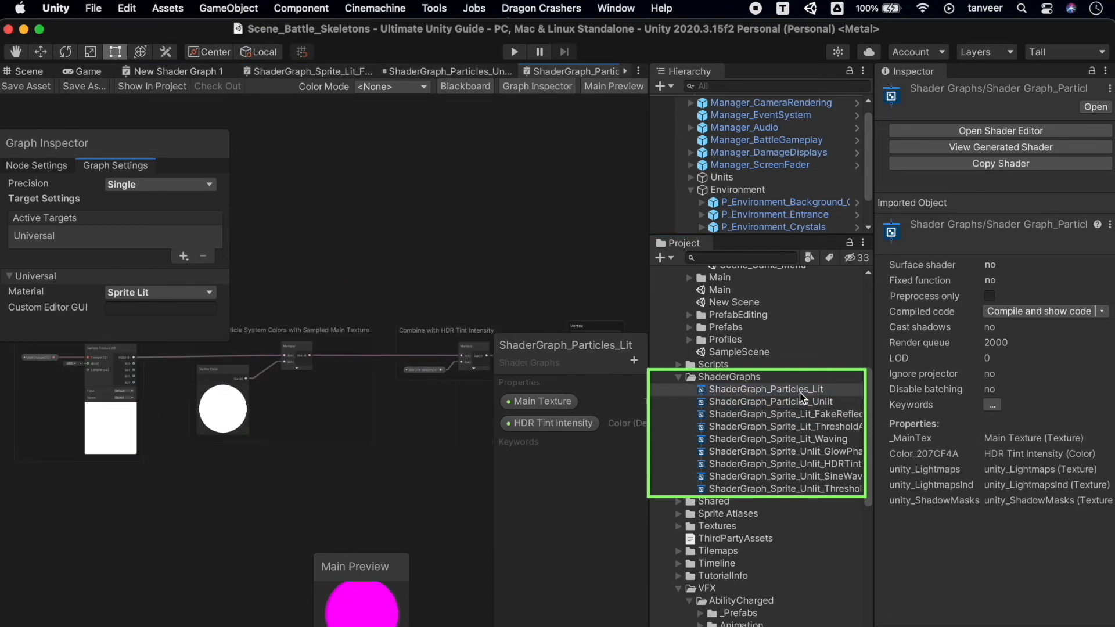
pyautogui.doubleClick(834, 426)
pyautogui.click(826, 441)
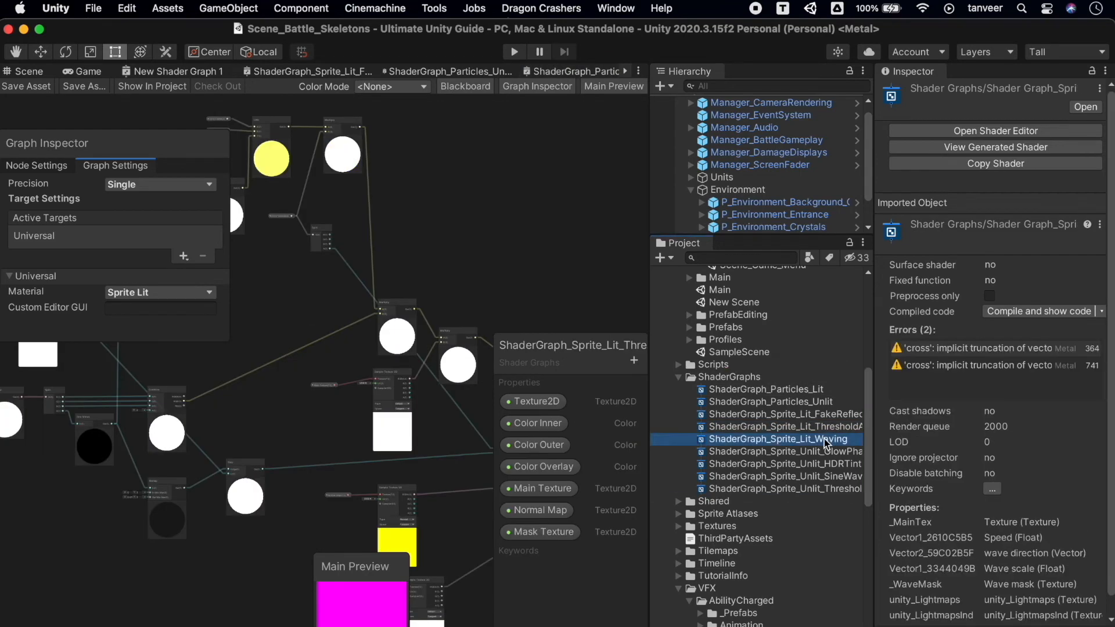
pyautogui.doubleClick(826, 441)
pyautogui.doubleClick(824, 452)
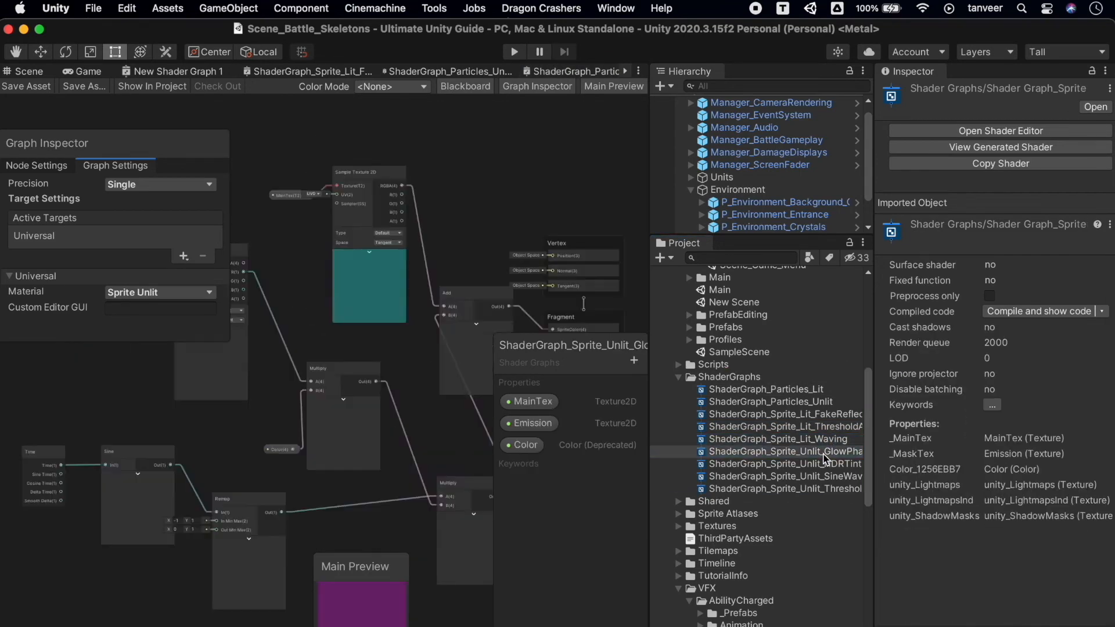
# Search the project for "shader lava" and open ShaderGraph_Lava and ShaderGraph_Lava_SpriteShape.
pyautogui.click(747, 258)
pyautogui.write('shad')
pyautogui.write('er lava')
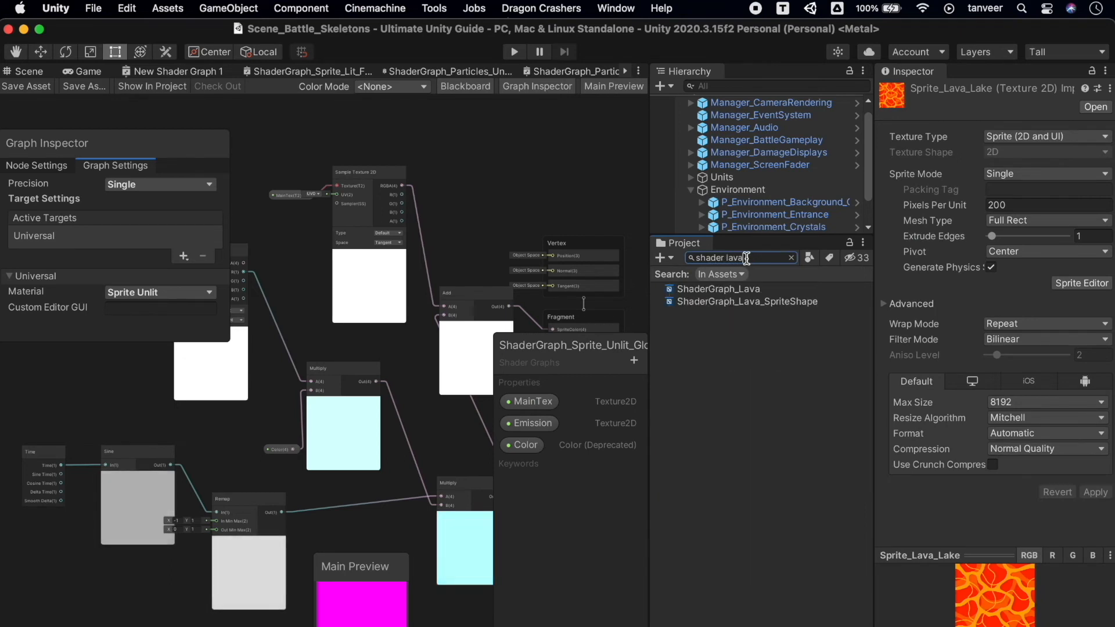
pyautogui.doubleClick(745, 288)
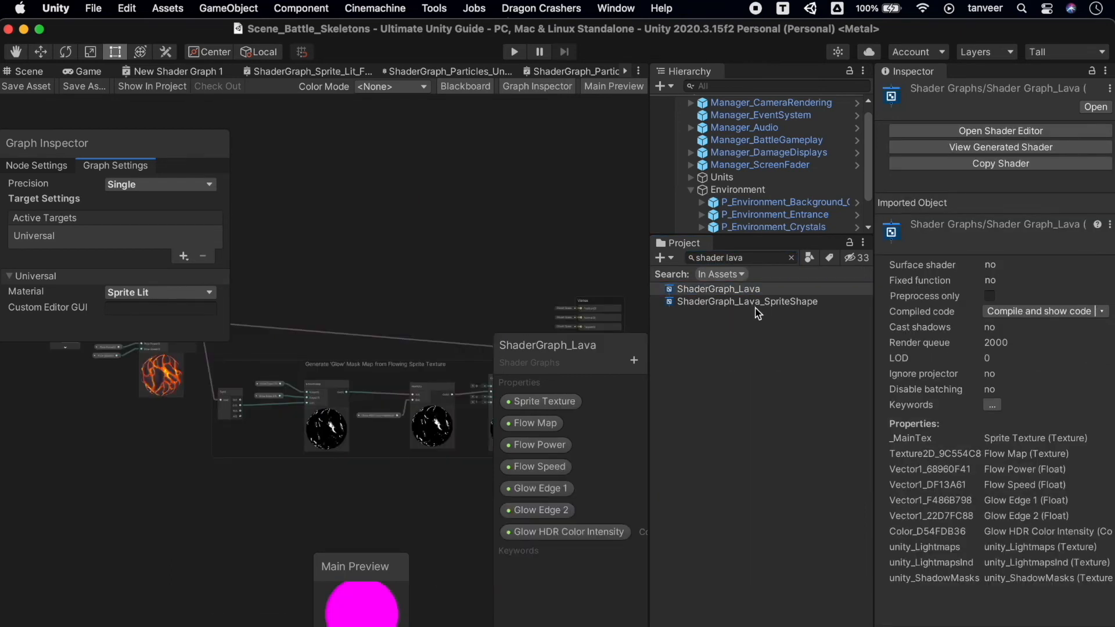
pyautogui.click(756, 309)
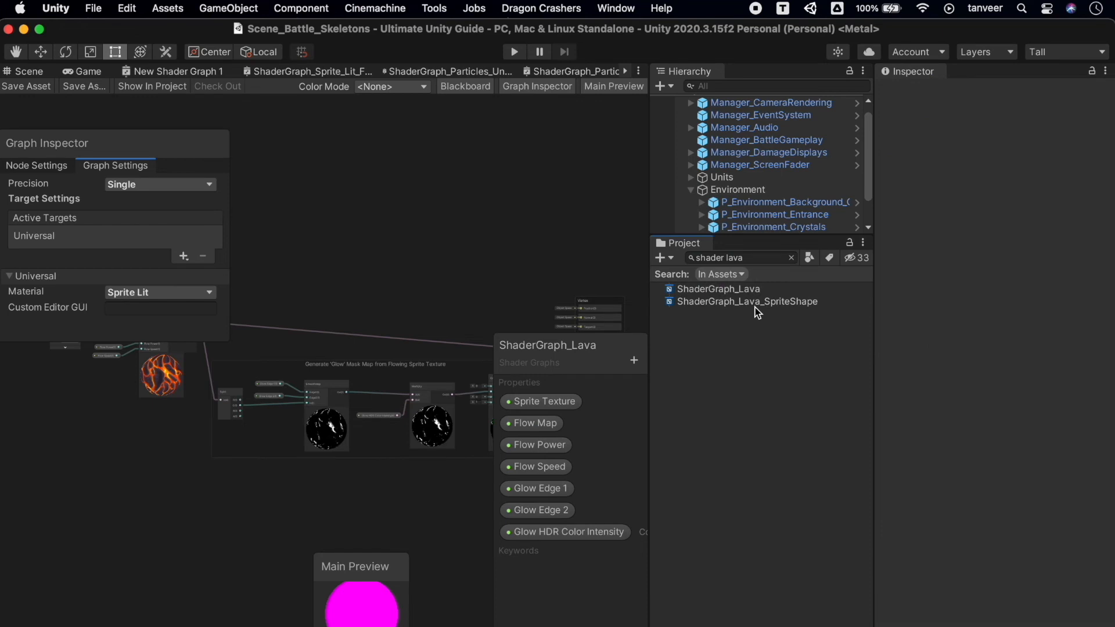
pyautogui.doubleClick(741, 302)
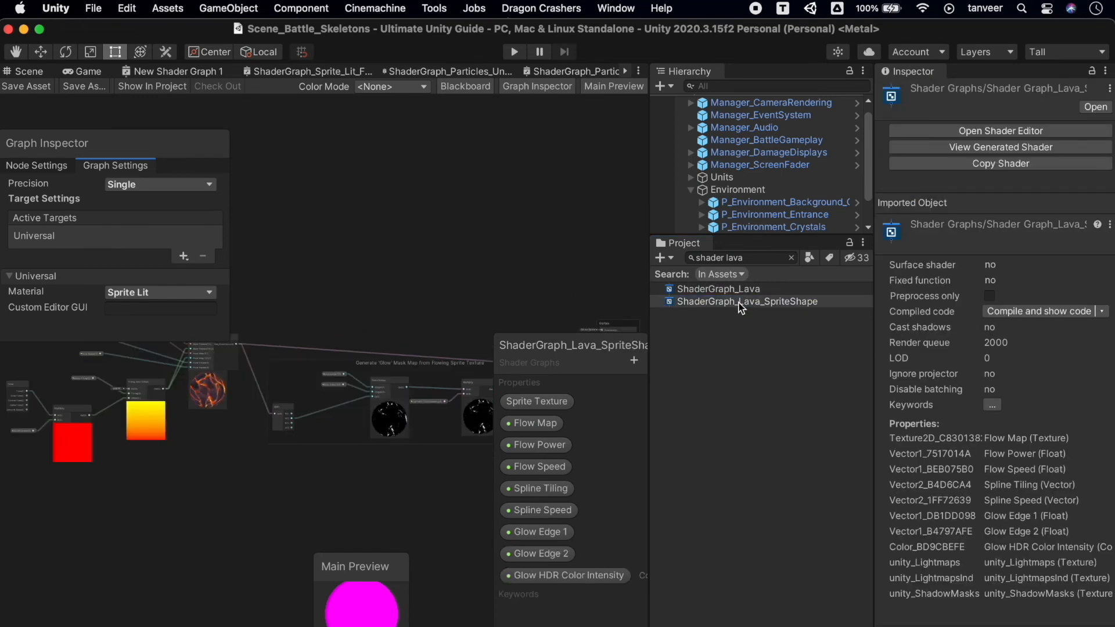
# Move the Graph Inspector off the lava nodes and raise the default value of the Flow Power property.
pyautogui.moveTo(184, 142); pyautogui.dragTo(556, 119)
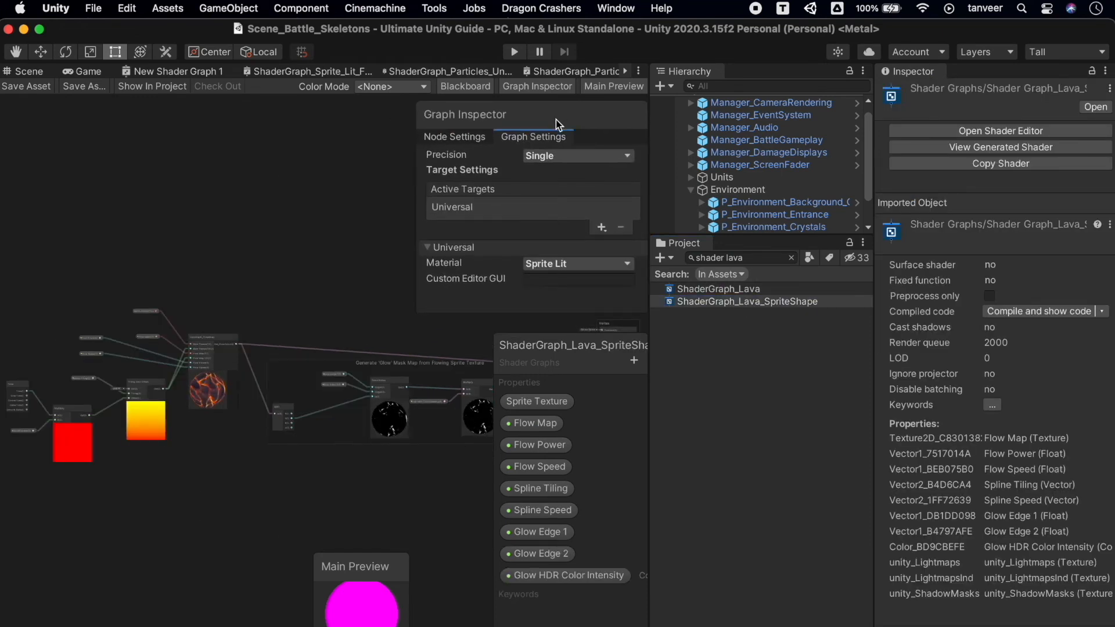
pyautogui.scroll(6, 221, 358)
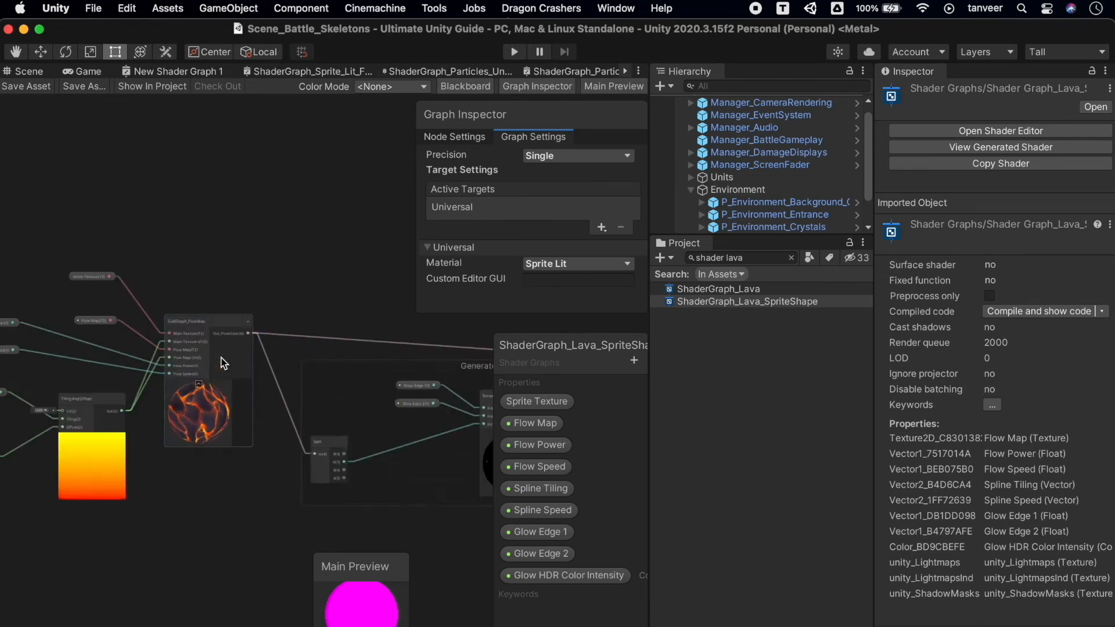
pyautogui.scroll(-4, 221, 357)
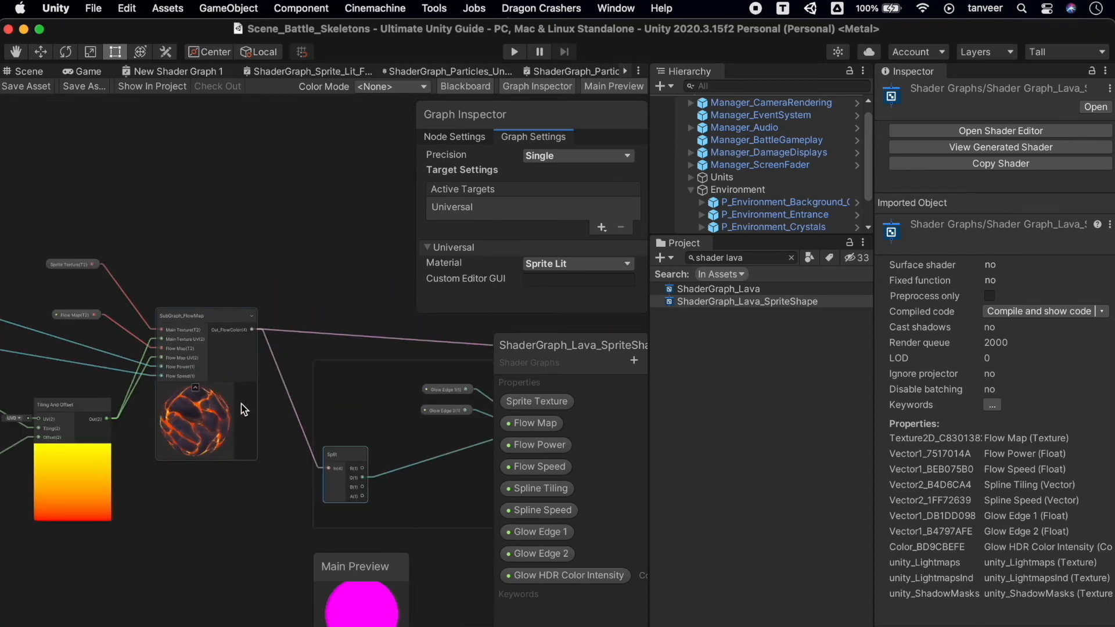
pyautogui.click(537, 445)
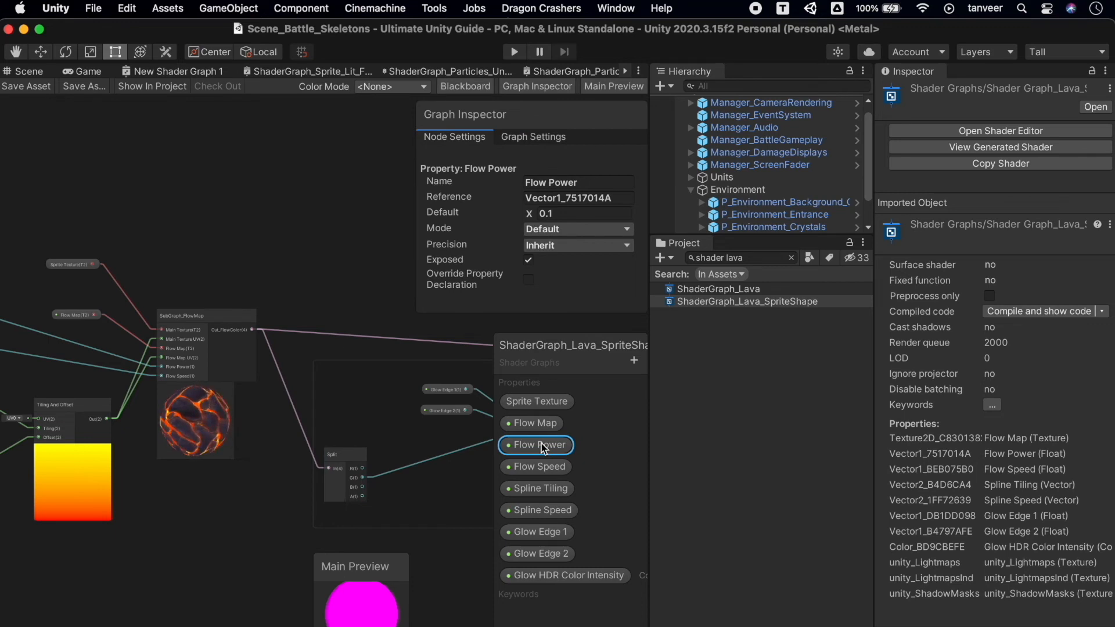
pyautogui.moveTo(530, 217); pyautogui.dragTo(622, 213)
pyautogui.click(537, 424)
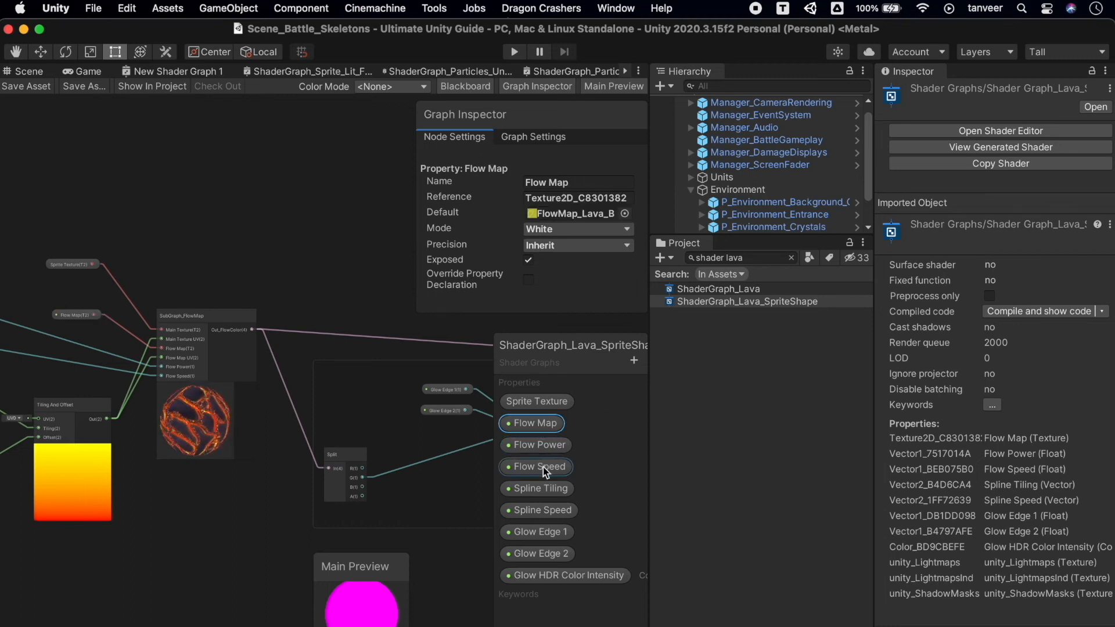
# Try different default X and Y values for the Spline Tiling property, and set both to 1.
pyautogui.click(541, 490)
pyautogui.moveTo(582, 214); pyautogui.dragTo(606, 208)
pyautogui.moveTo(529, 214); pyautogui.dragTo(461, 215)
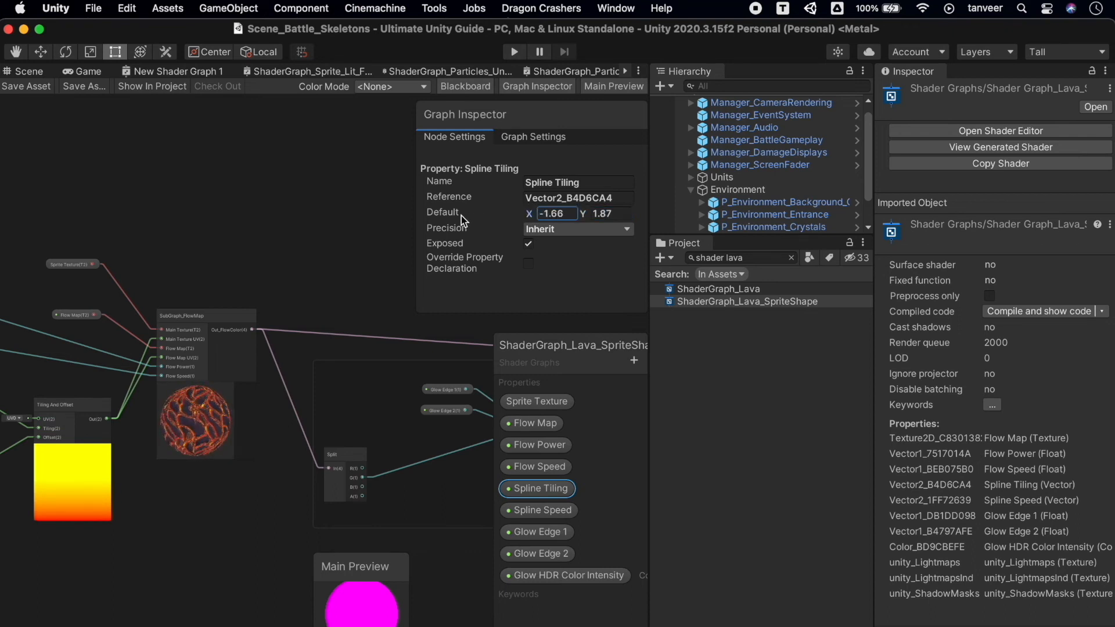
pyautogui.click(565, 214)
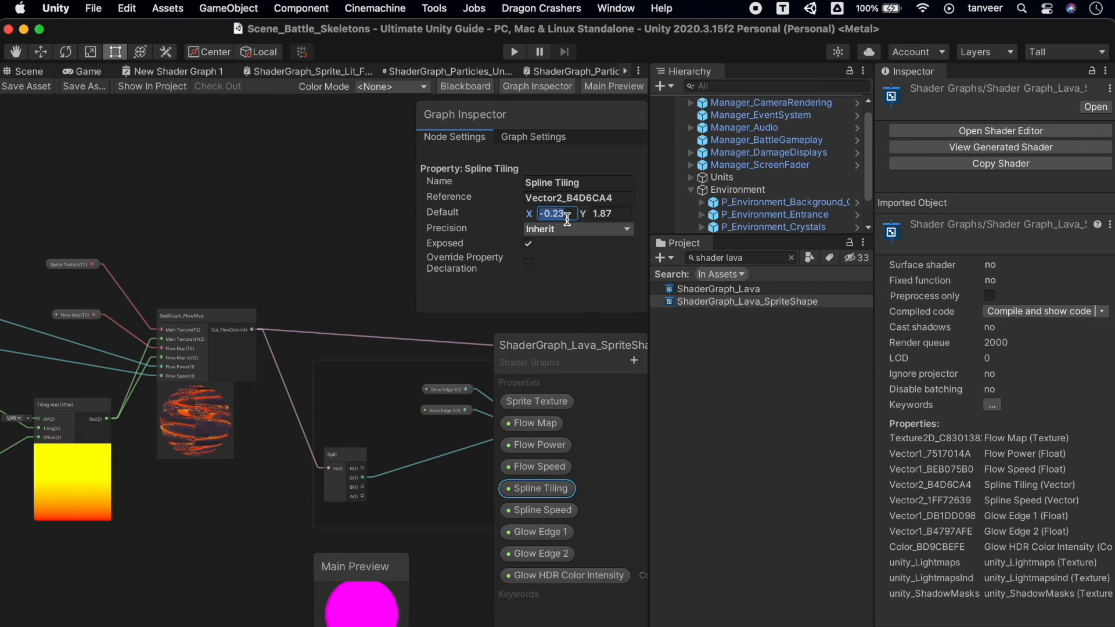
pyautogui.write('1')
pyautogui.press('Tab')
pyautogui.write('1')
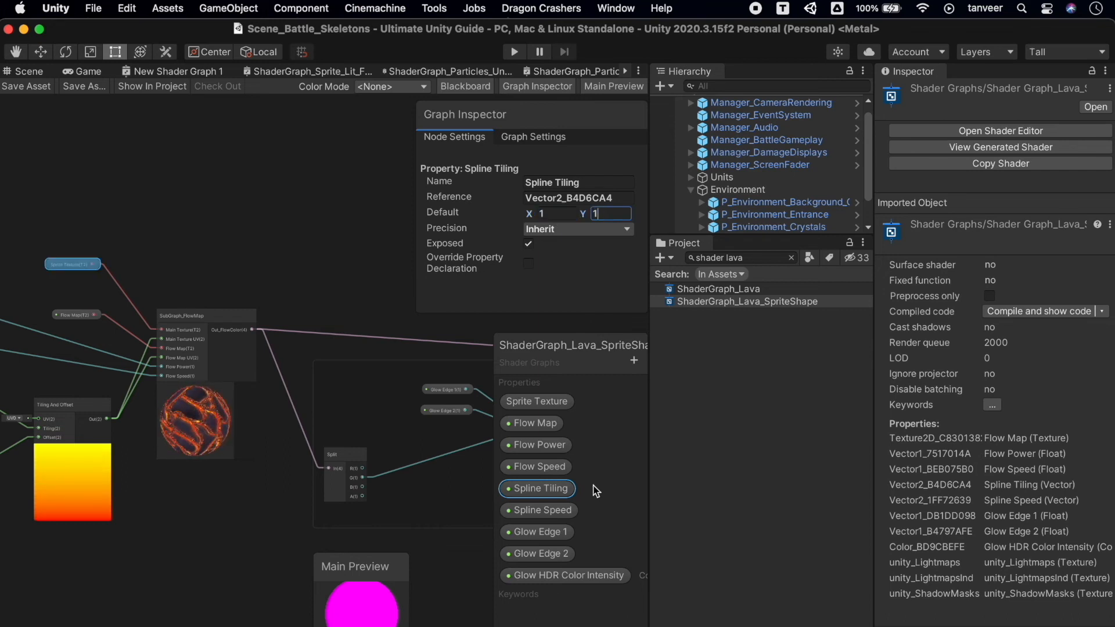
# Set the Spline Speed property's default X value to 4.
pyautogui.click(541, 510)
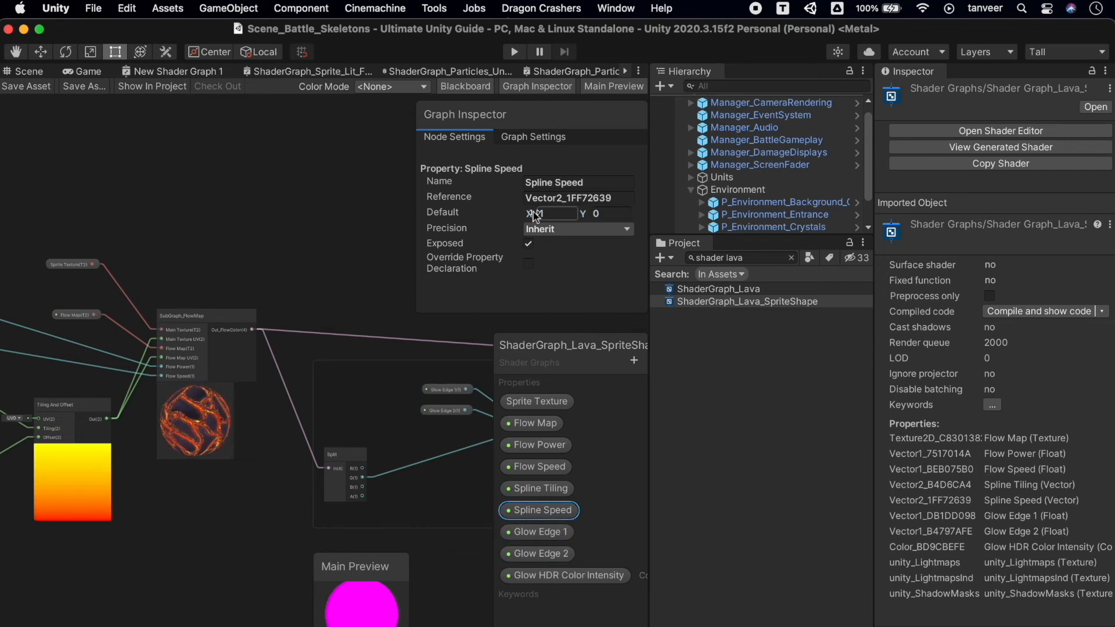
pyautogui.moveTo(532, 216); pyautogui.dragTo(527, 217)
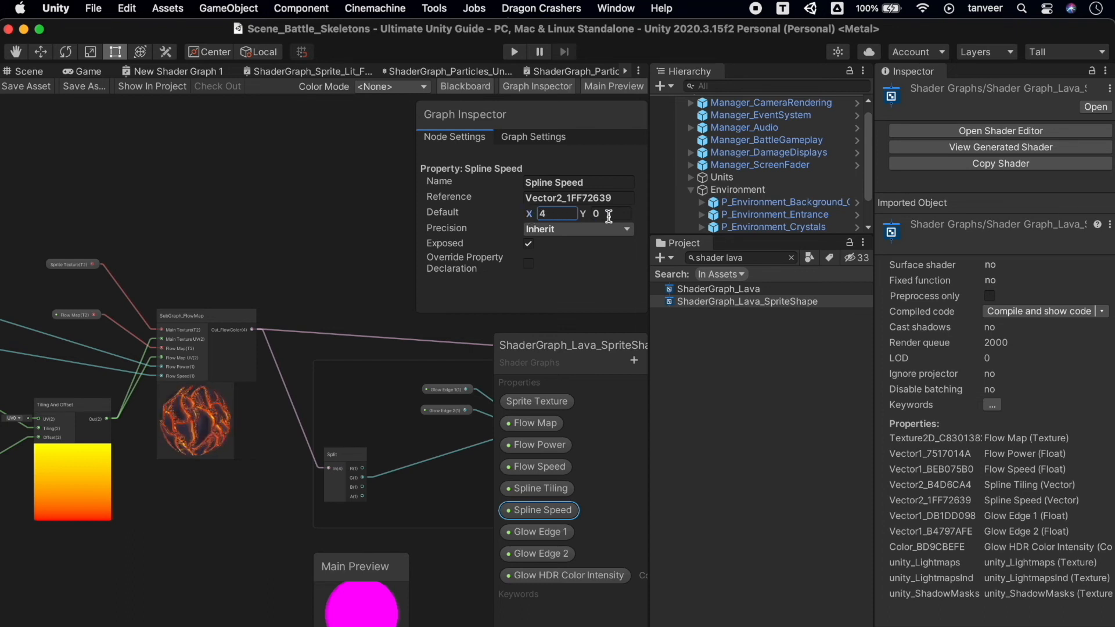
pyautogui.click(614, 268)
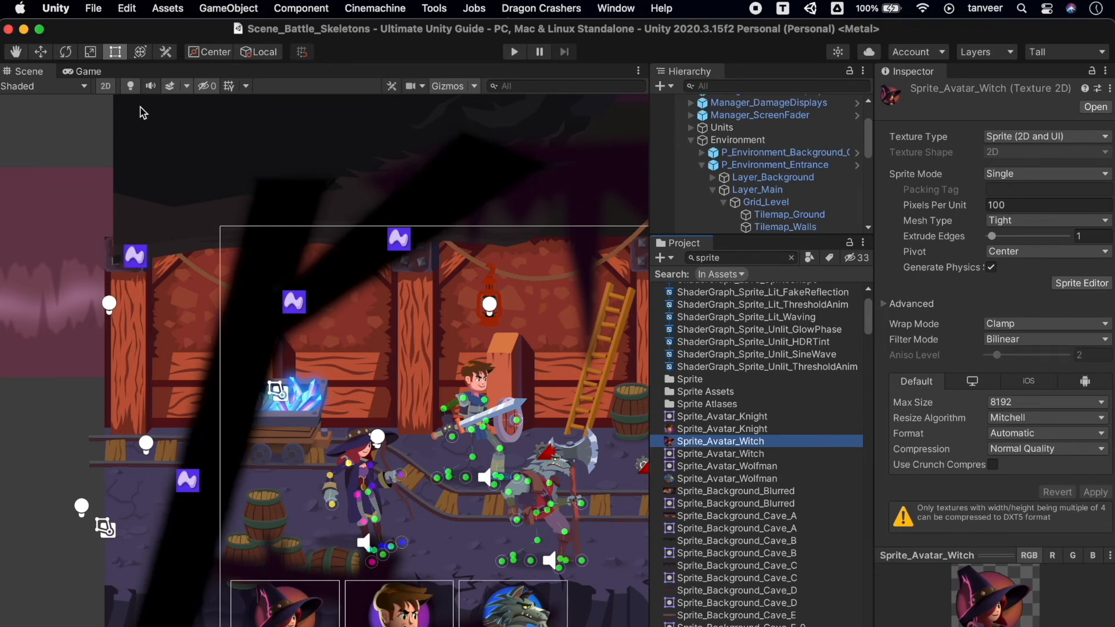
# Switch the Scene view's draw mode to Overdraw and inspect the overlapping sprites across the whole battle scene and around the characters.
pyautogui.click(58, 86)
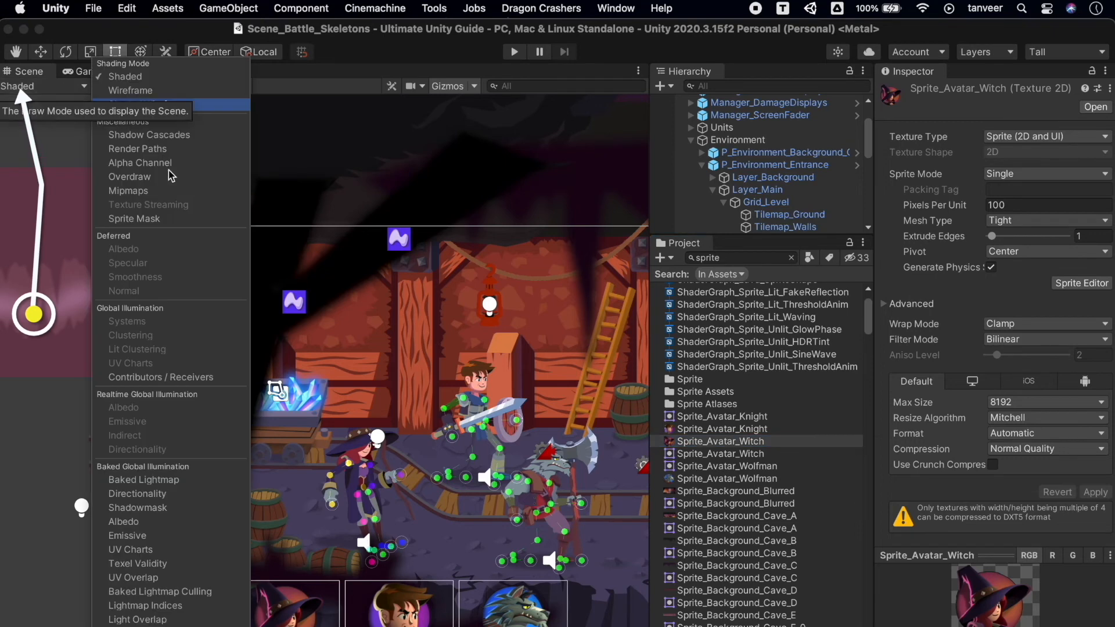
pyautogui.click(215, 176)
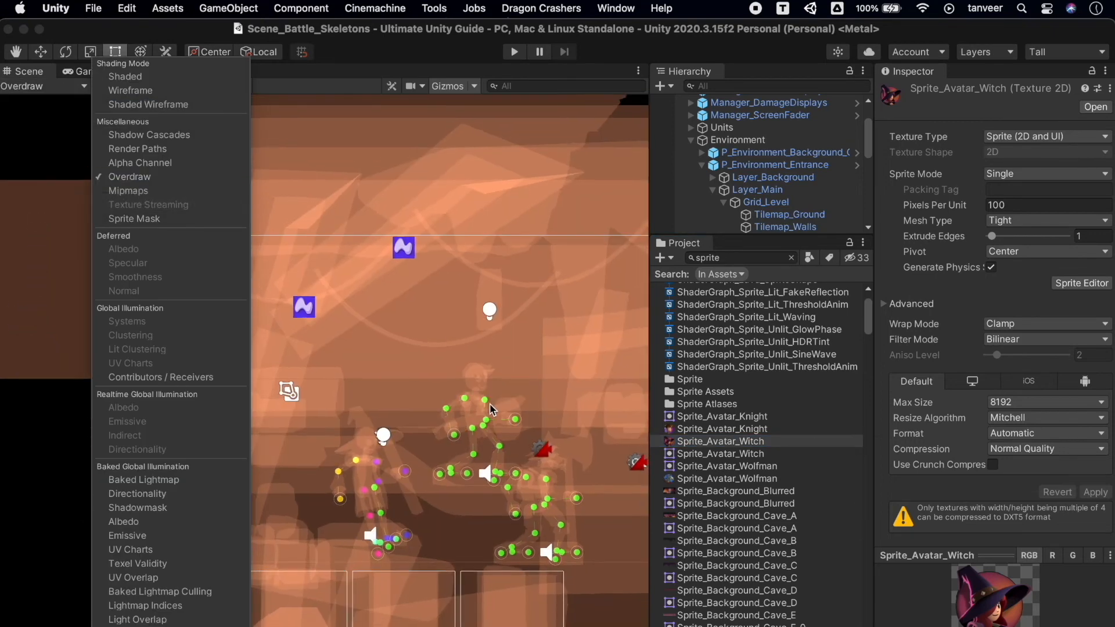
pyautogui.click(454, 355)
pyautogui.scroll(-10, 376, 359)
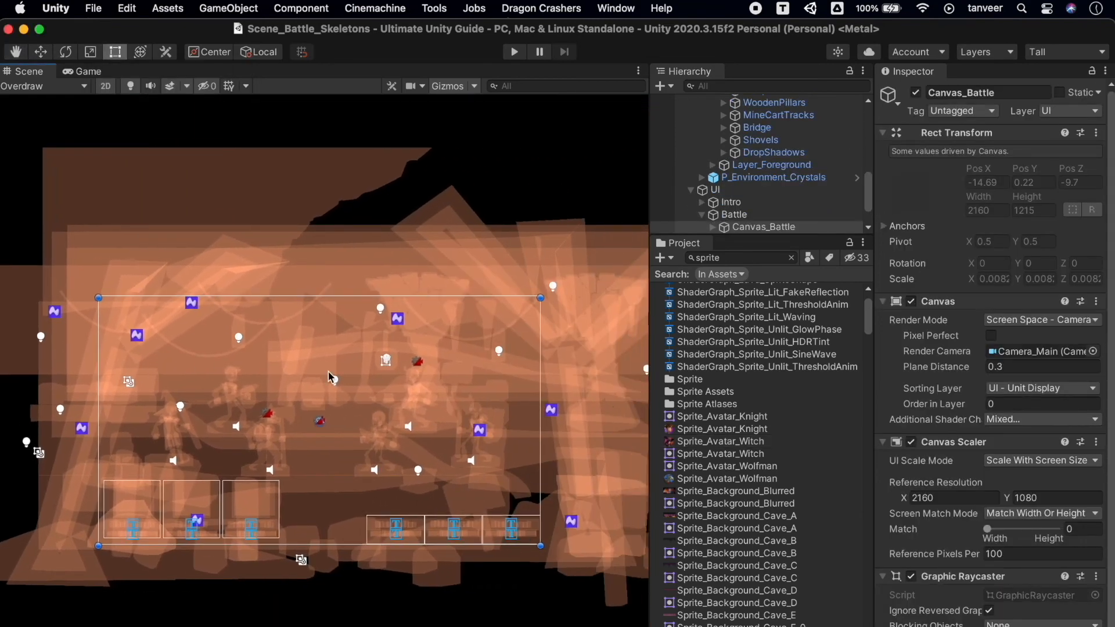
pyautogui.scroll(-10, 329, 377)
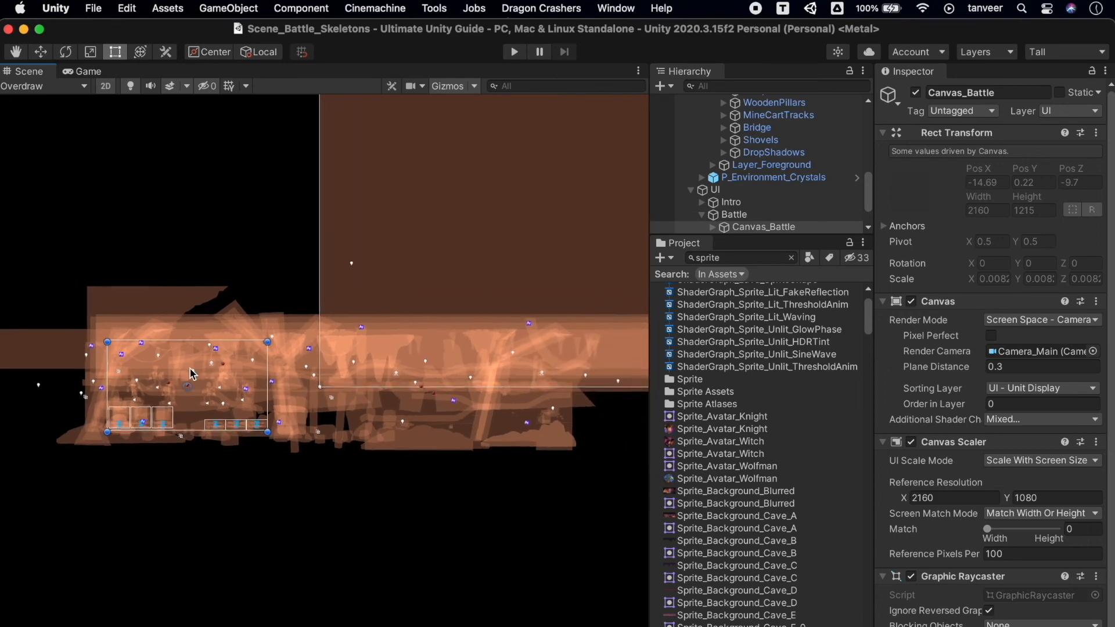
pyautogui.scroll(10, 192, 374)
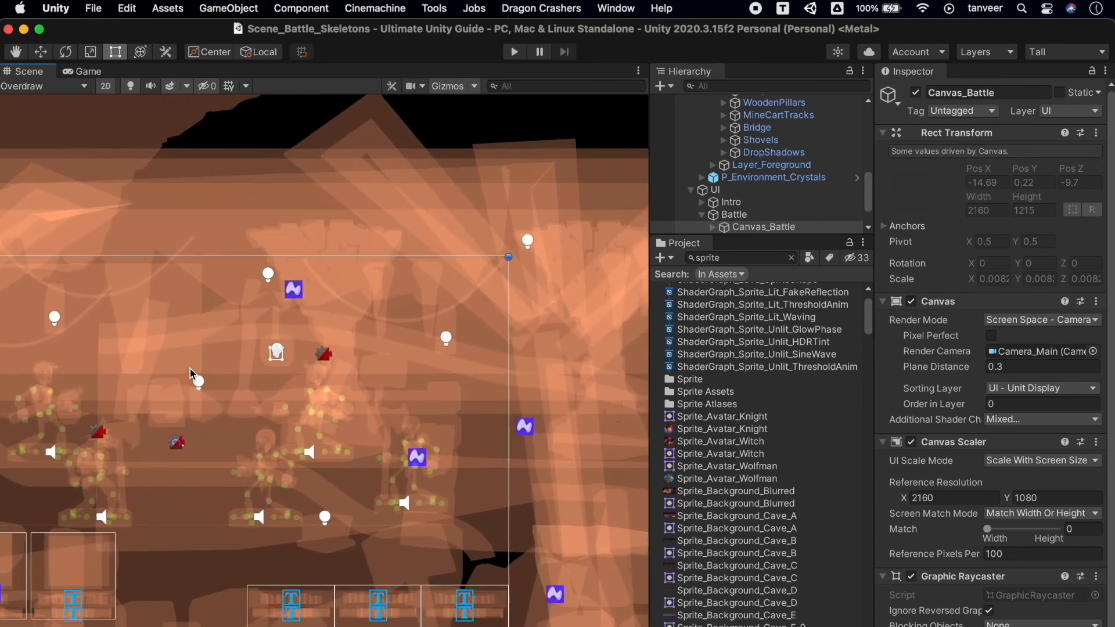
pyautogui.scroll(10, 192, 374)
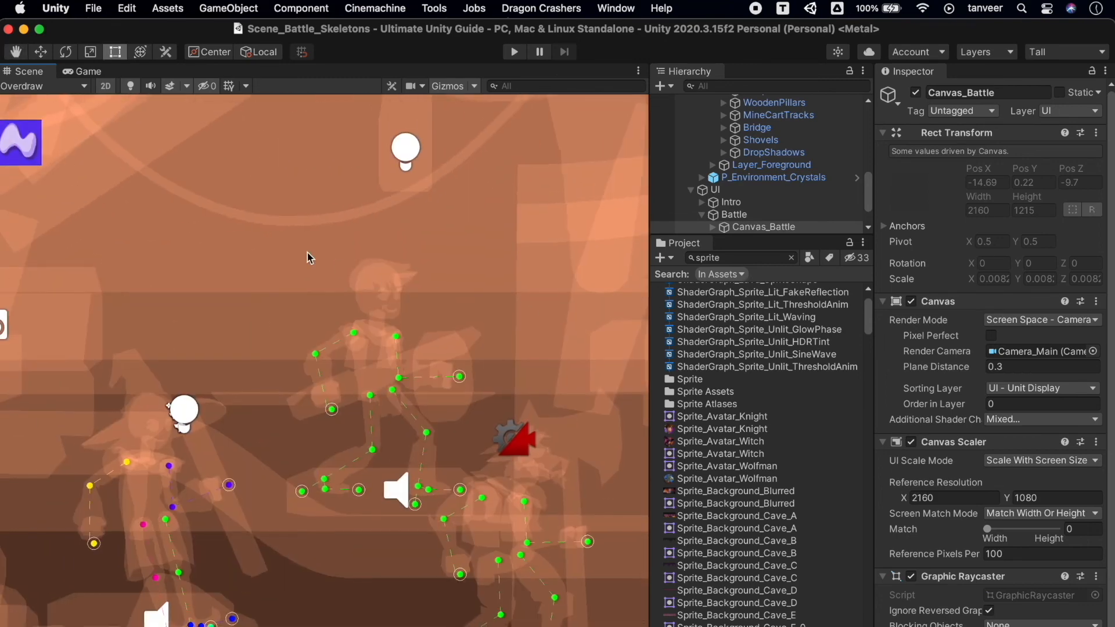
# Select the P_Background_Cave_E background sprite in the Scene view.
pyautogui.scroll(-10, 308, 253)
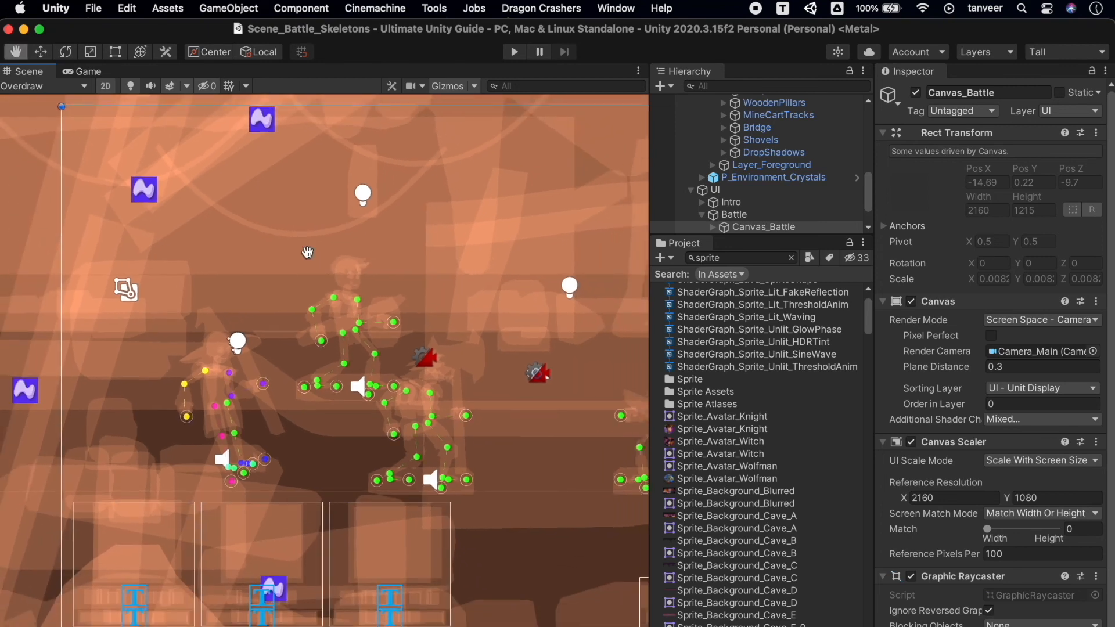
pyautogui.moveTo(308, 252); pyautogui.dragTo(528, 274, button='middle')
pyautogui.click(228, 229)
pyautogui.click(243, 234)
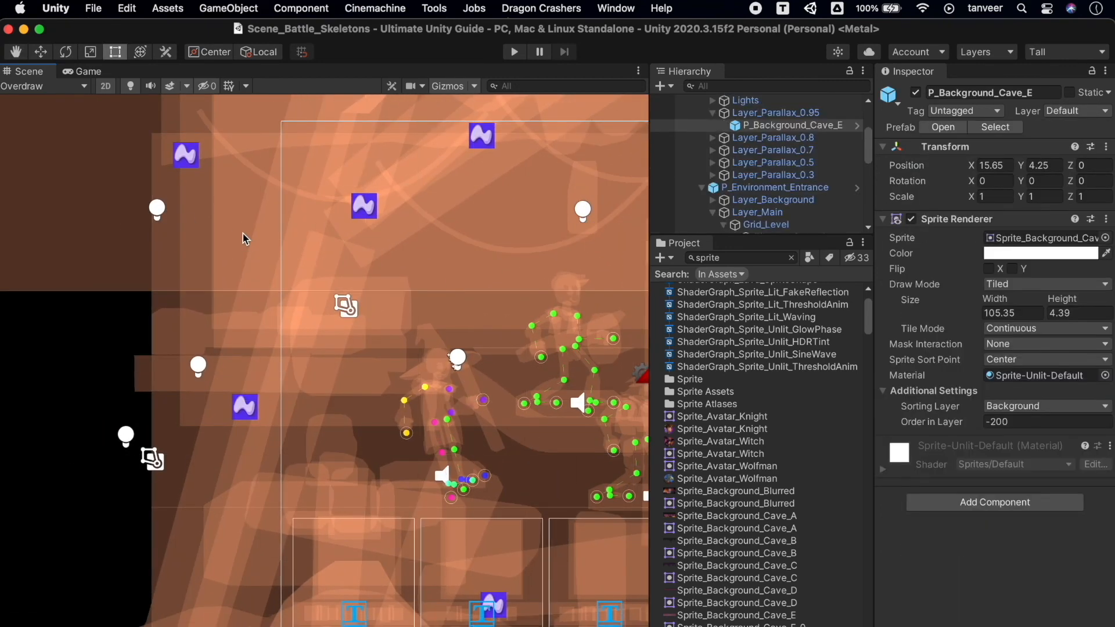
# Select the Sprite_Background_Blurred texture and review its Mesh Type options, keeping Tight.
pyautogui.click(738, 492)
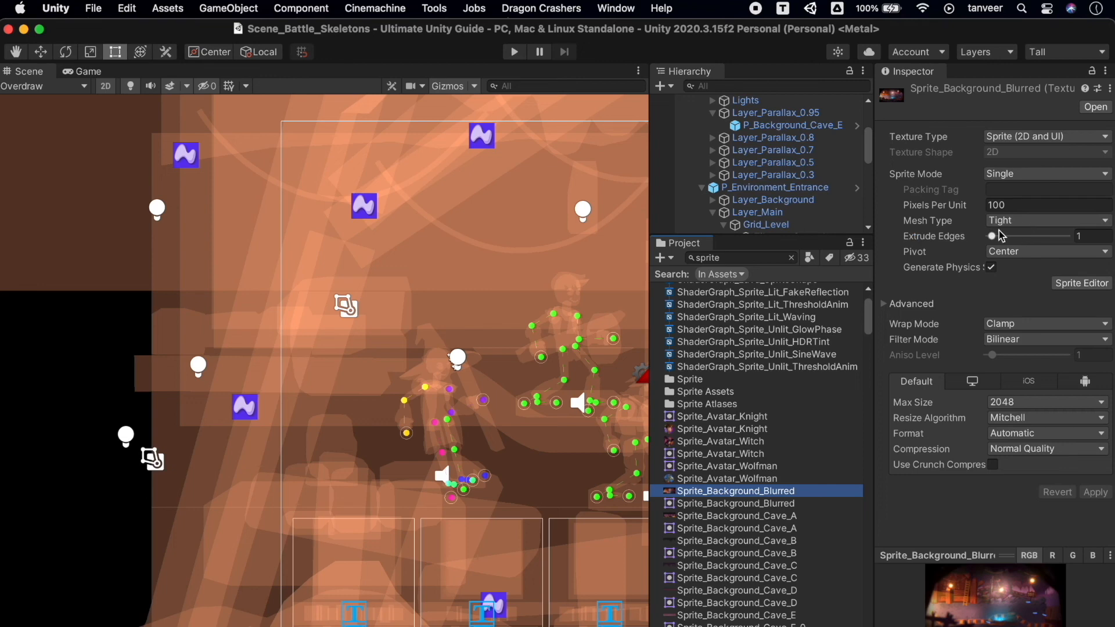
pyautogui.click(1019, 223)
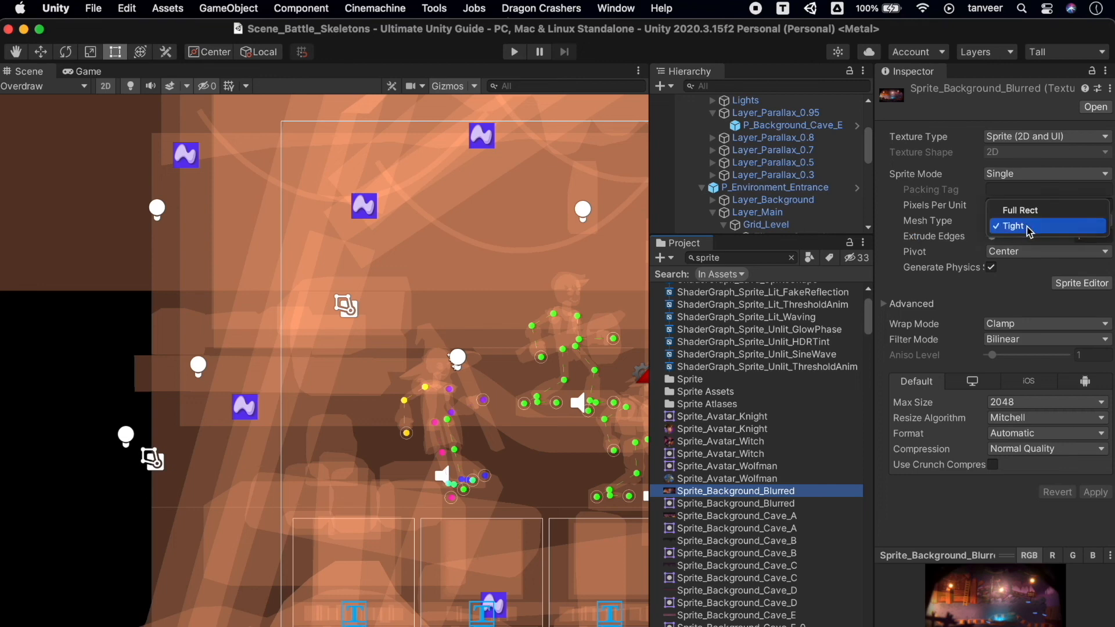
pyautogui.click(1028, 227)
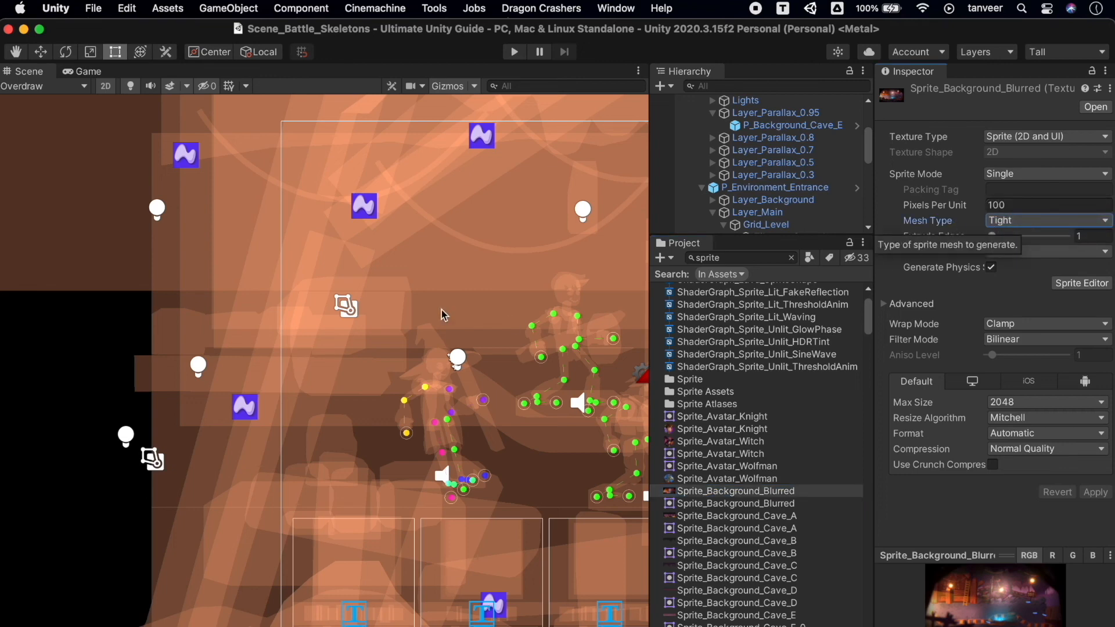
# Return the Scene view's draw mode to Shaded.
pyautogui.click(65, 88)
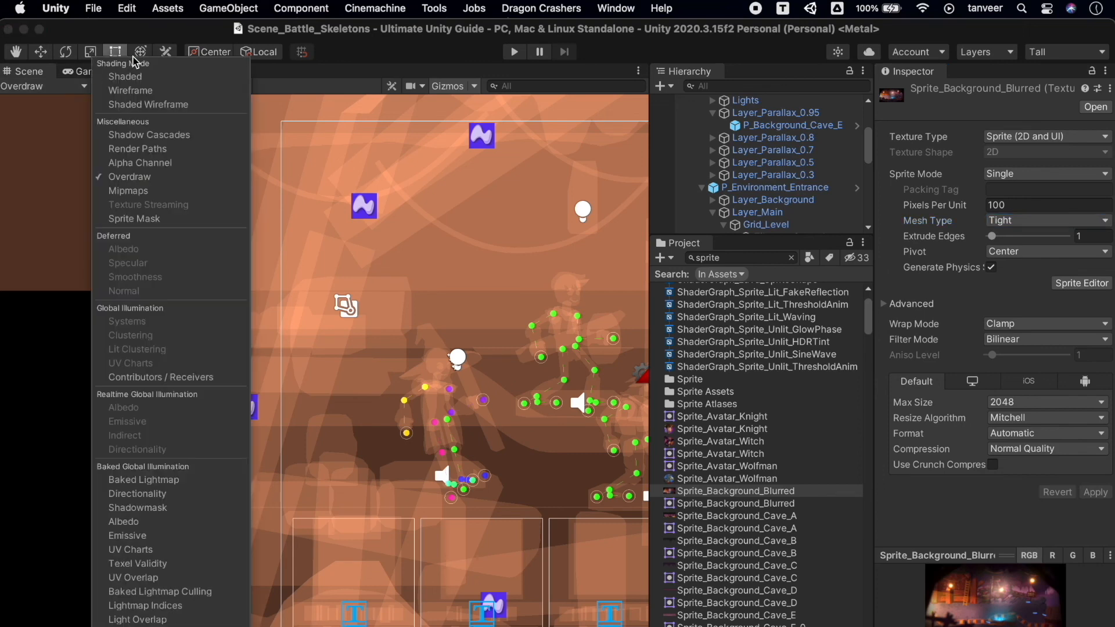
pyautogui.click(139, 77)
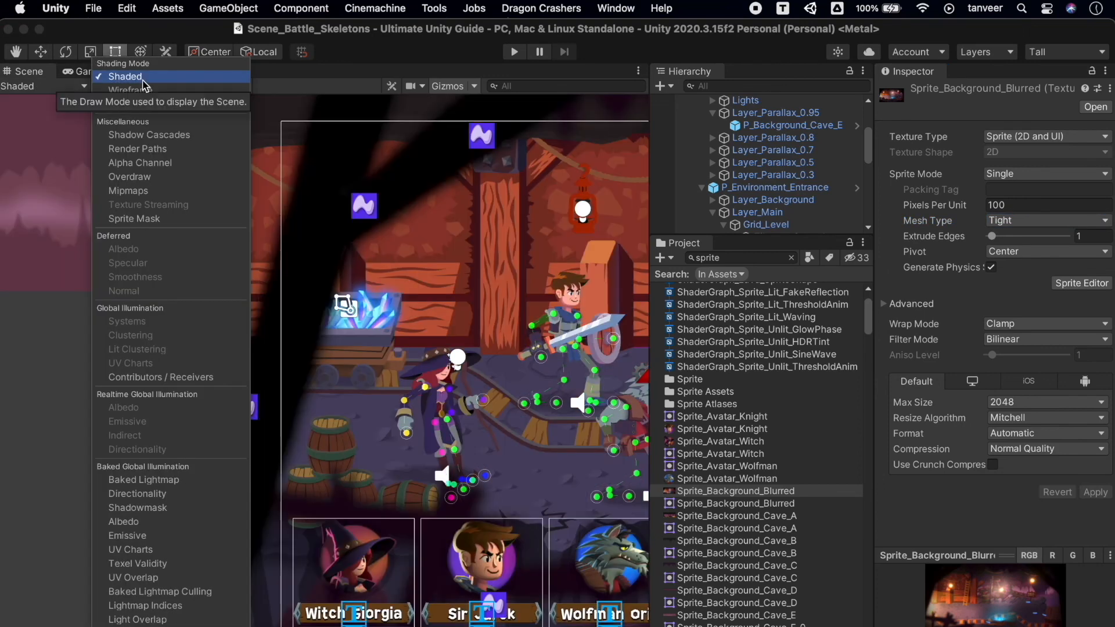
pyautogui.click(356, 304)
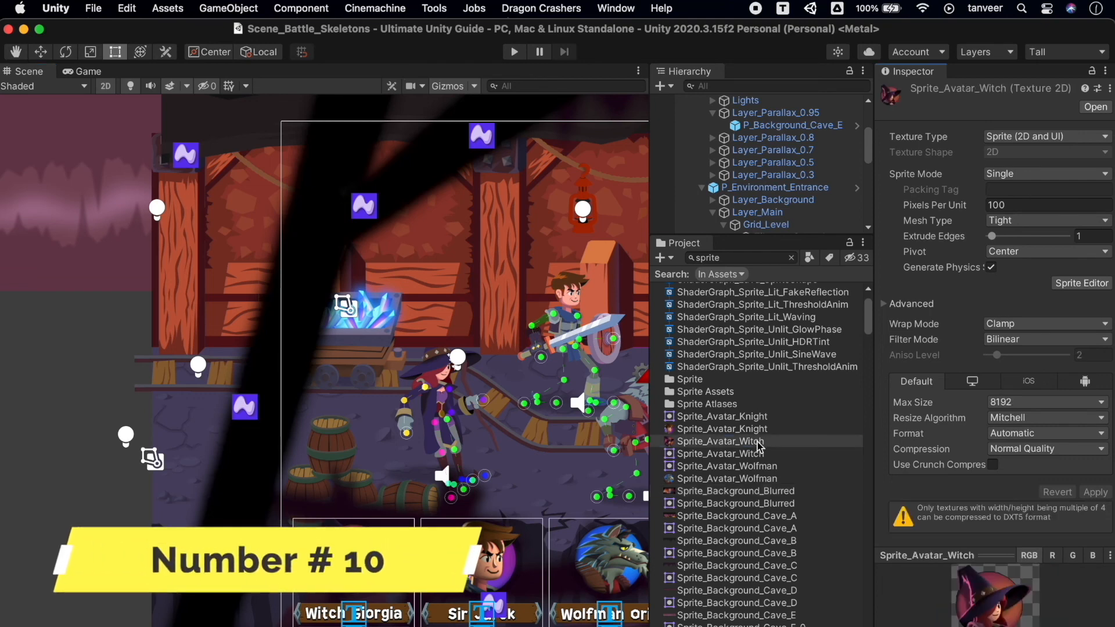
# Open the Sprite_Avatar_Witch texture in the Sprite Editor and switch to Custom Outline editing.
pyautogui.click(758, 443)
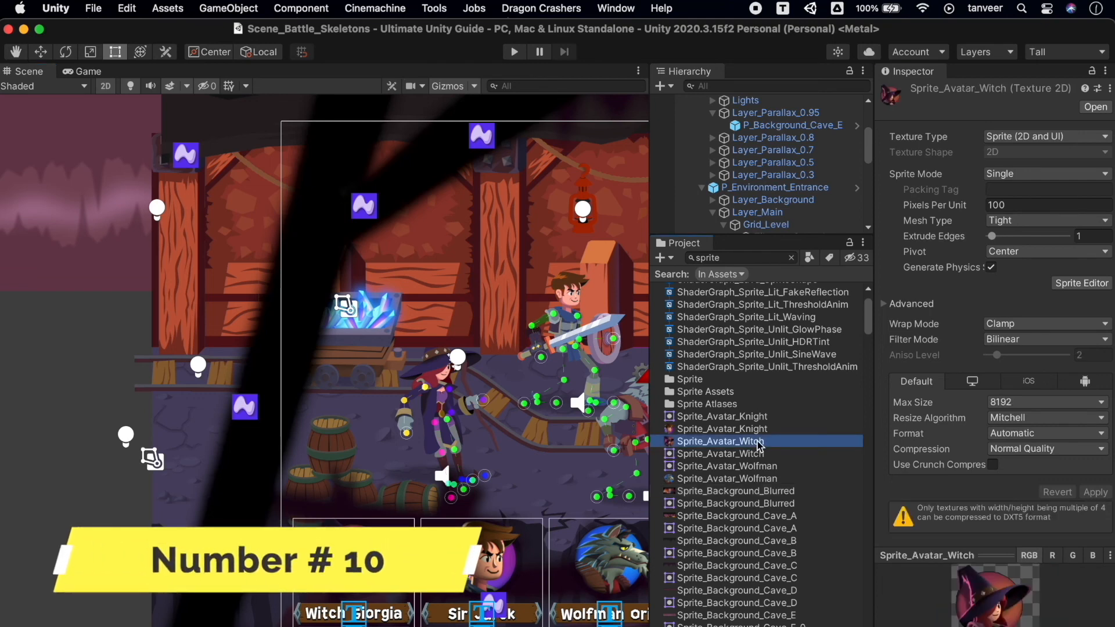
pyautogui.click(1082, 283)
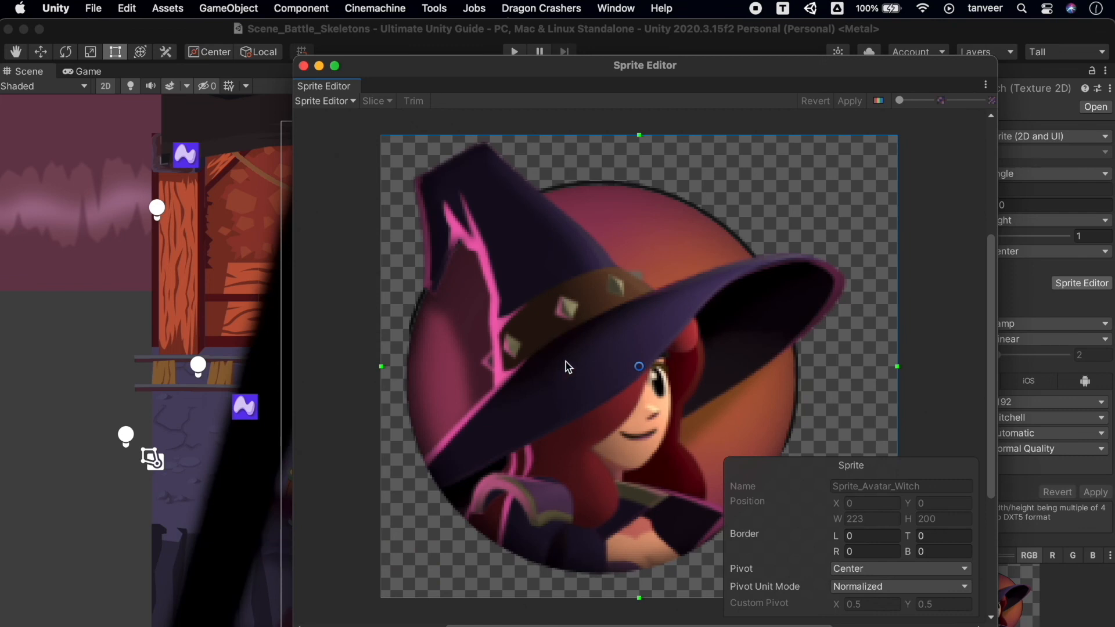
pyautogui.click(353, 103)
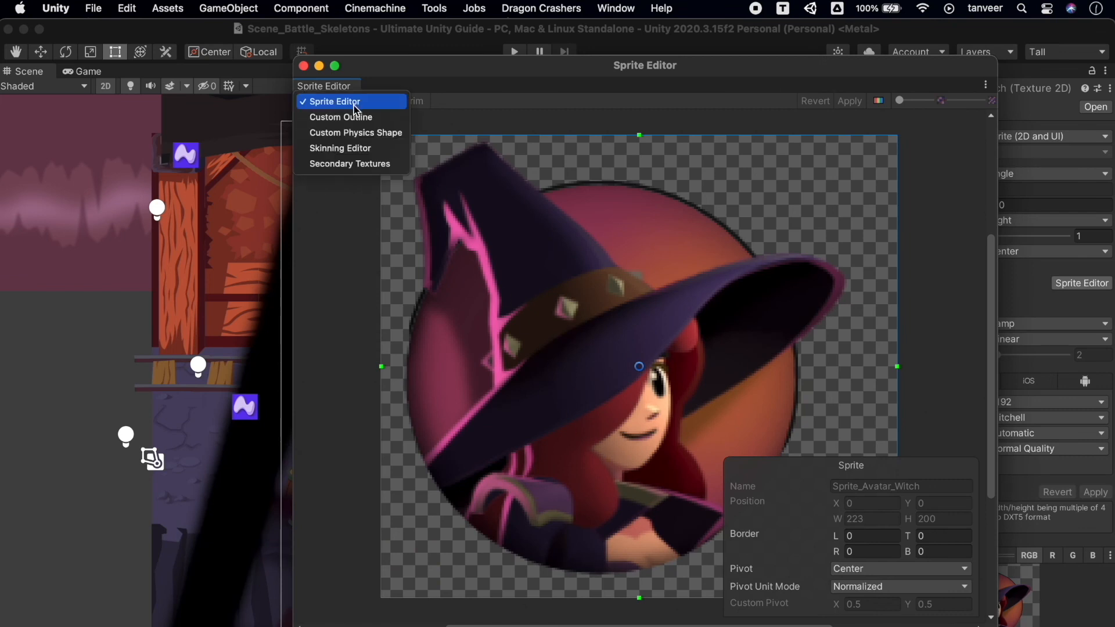
pyautogui.click(395, 120)
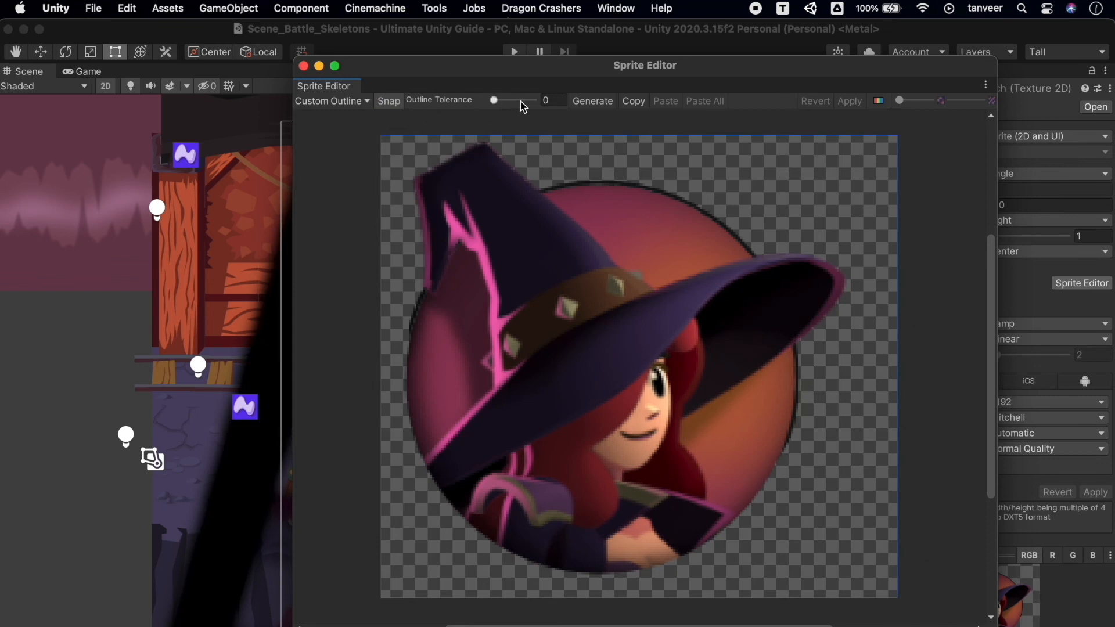
# Generate the witch sprite's custom outline, adjust its points around the hat, and apply the outline before closing the Sprite Editor.
pyautogui.click(600, 106)
pyautogui.moveTo(619, 161)
pyautogui.mouseDown()
pyautogui.moveTo(566, 167)
pyautogui.moveTo(620, 156)
pyautogui.mouseUp()
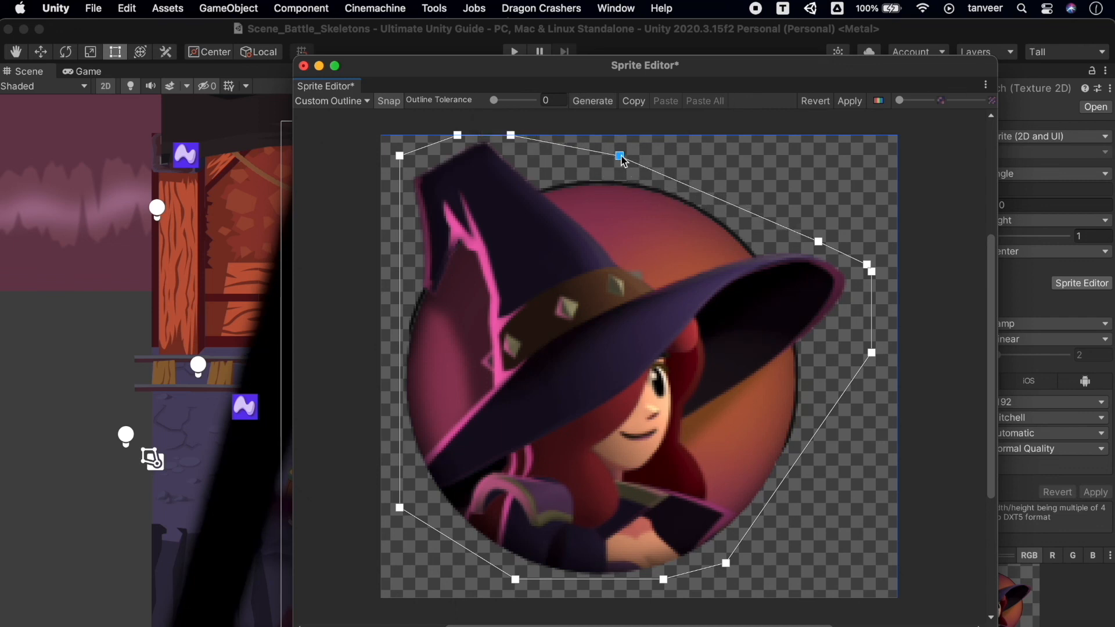
pyautogui.moveTo(870, 290); pyautogui.dragTo(867, 315)
pyautogui.click(848, 102)
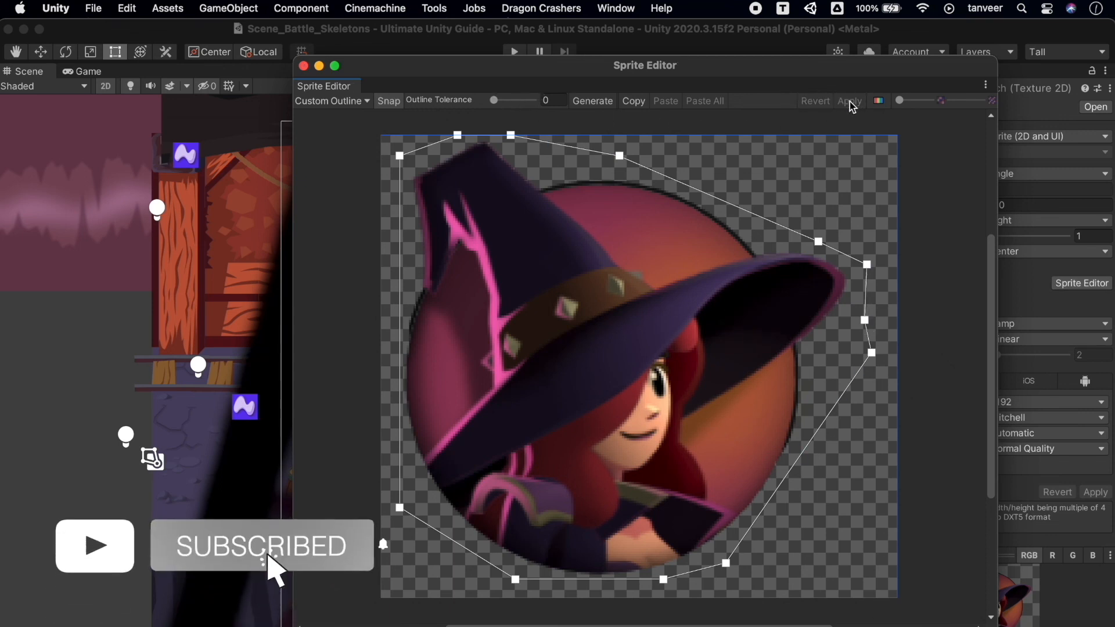
pyautogui.click(303, 67)
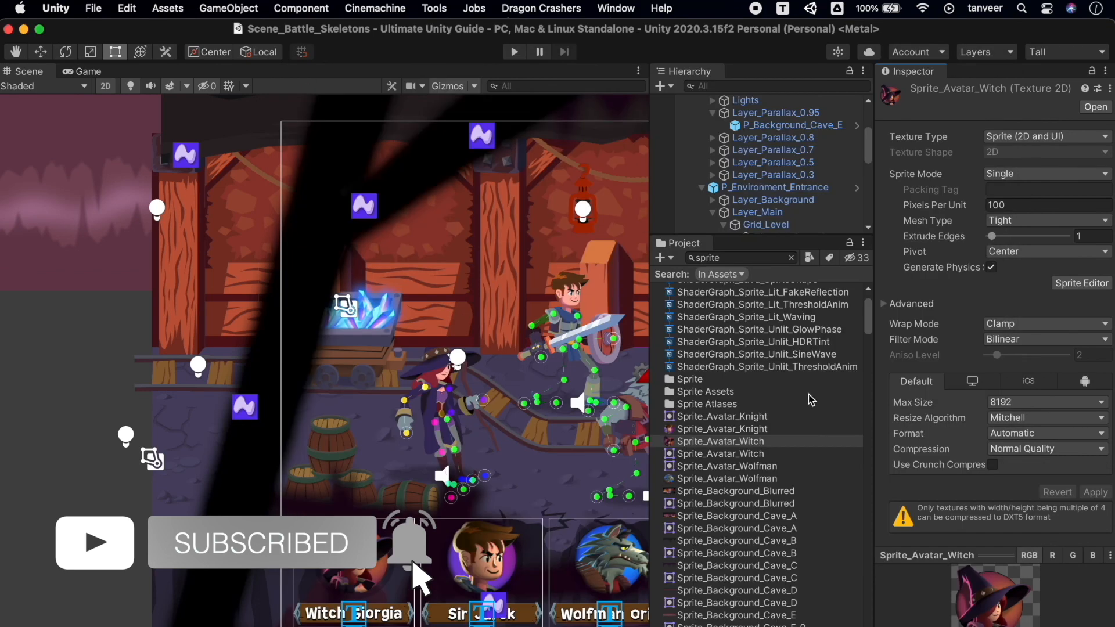